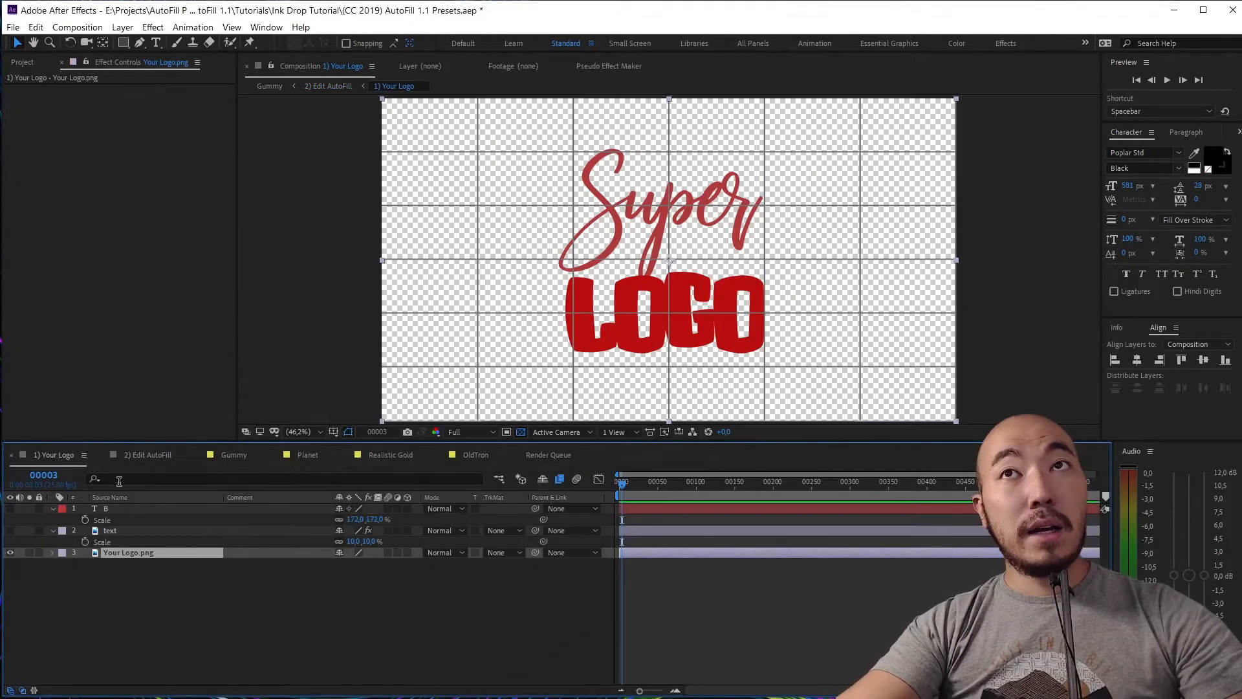
Hide Your Logo.png, show the black B layer, and select Your Logo 10 in 2) Edit AutoFill
left_click(10, 553)
left_click(10, 509)
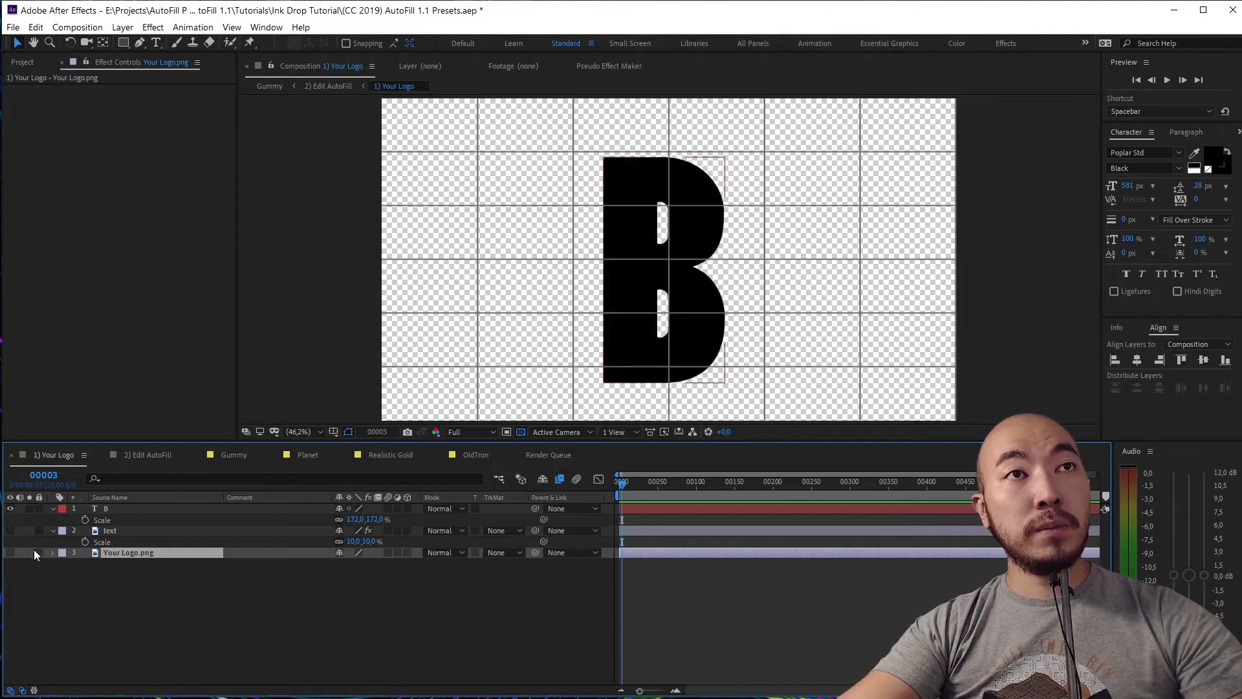
left_click(146, 456)
left_click(115, 510)
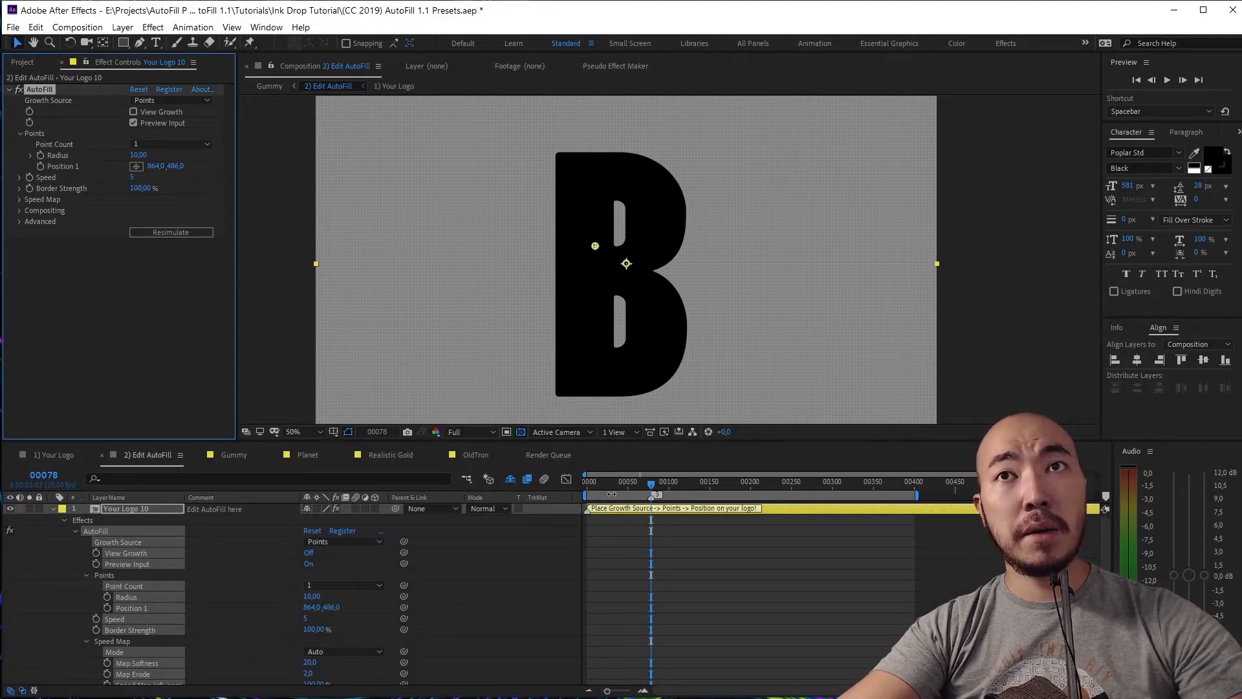
Preview the ink growth from the first frame and stop on an early frame
key("Home")
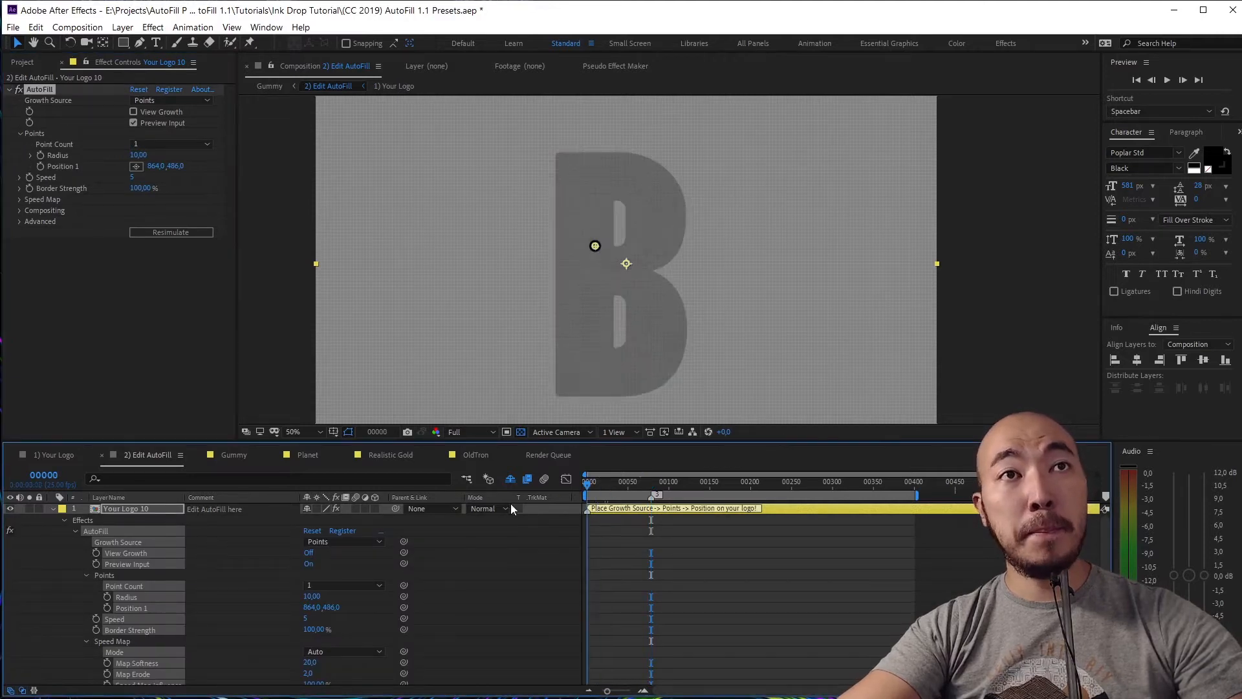
left_click(52, 509)
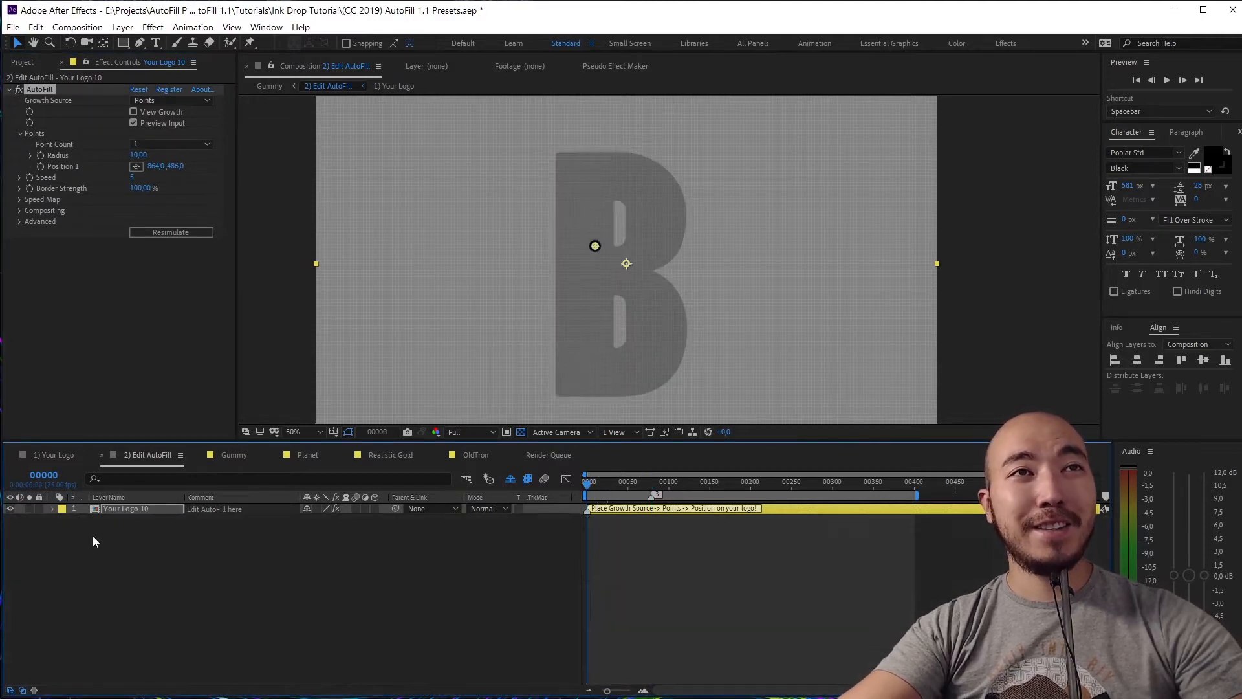
left_click(239, 574)
key("space")
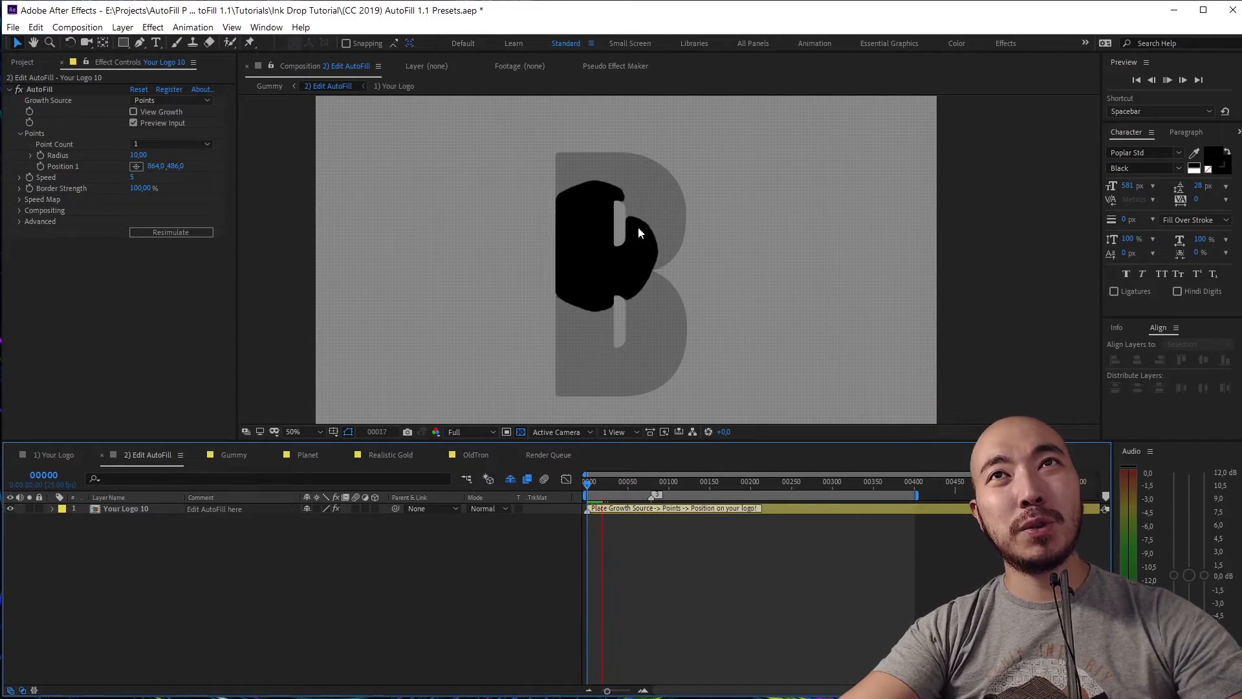
left_click(596, 492)
left_click_drag(596, 492, 591, 493)
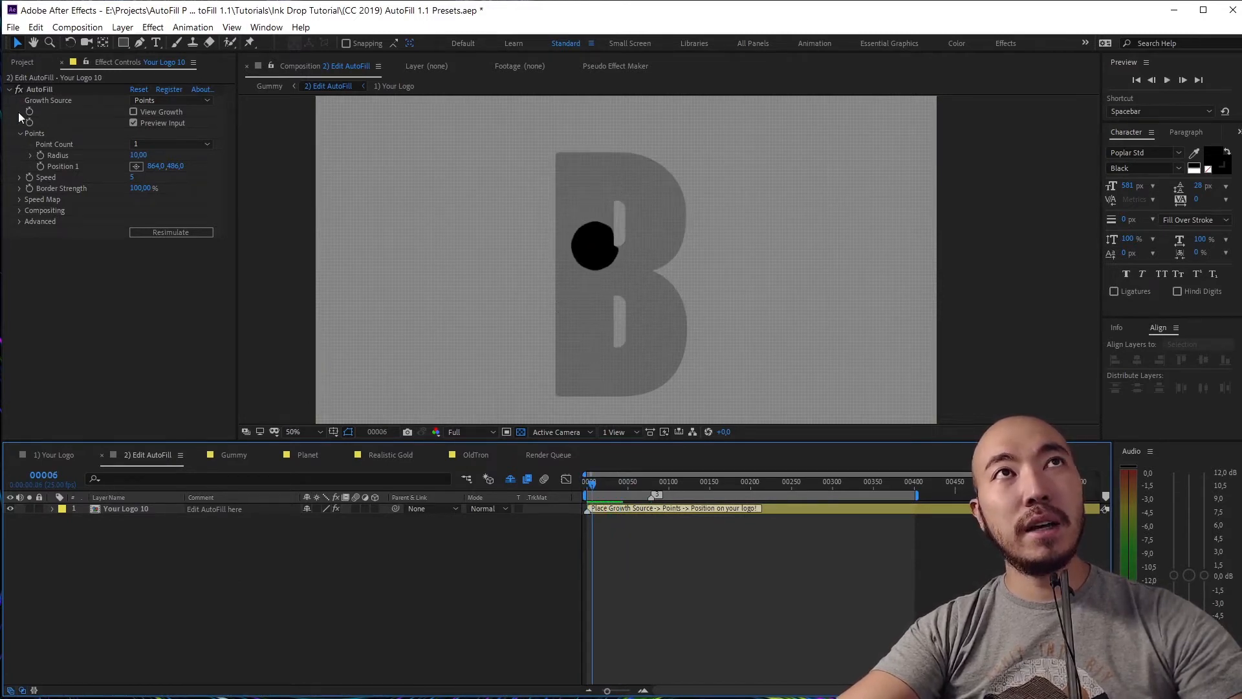
Move the AutoFill growth point to the B's left edge (Position 1 764,560) and preview it zoomed in
left_click(51, 89)
left_click_drag(590, 248, 560, 271)
key("ctrl+z")
key("period")
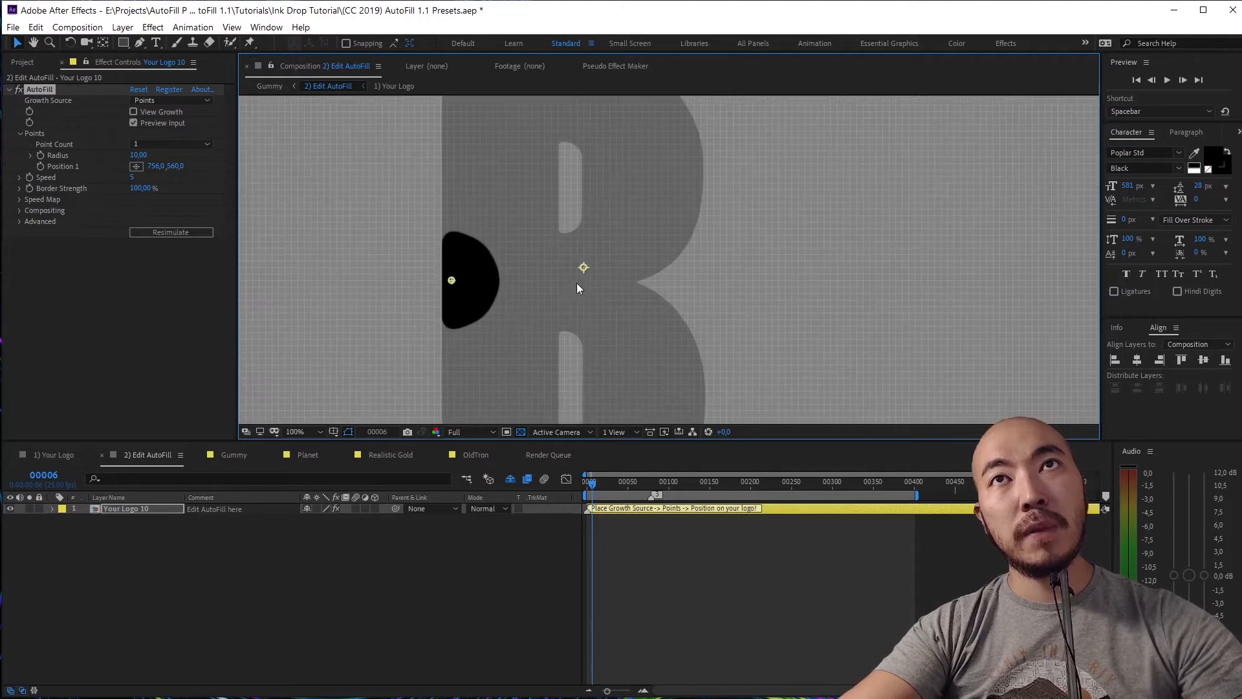
left_click_drag(450, 277, 457, 282)
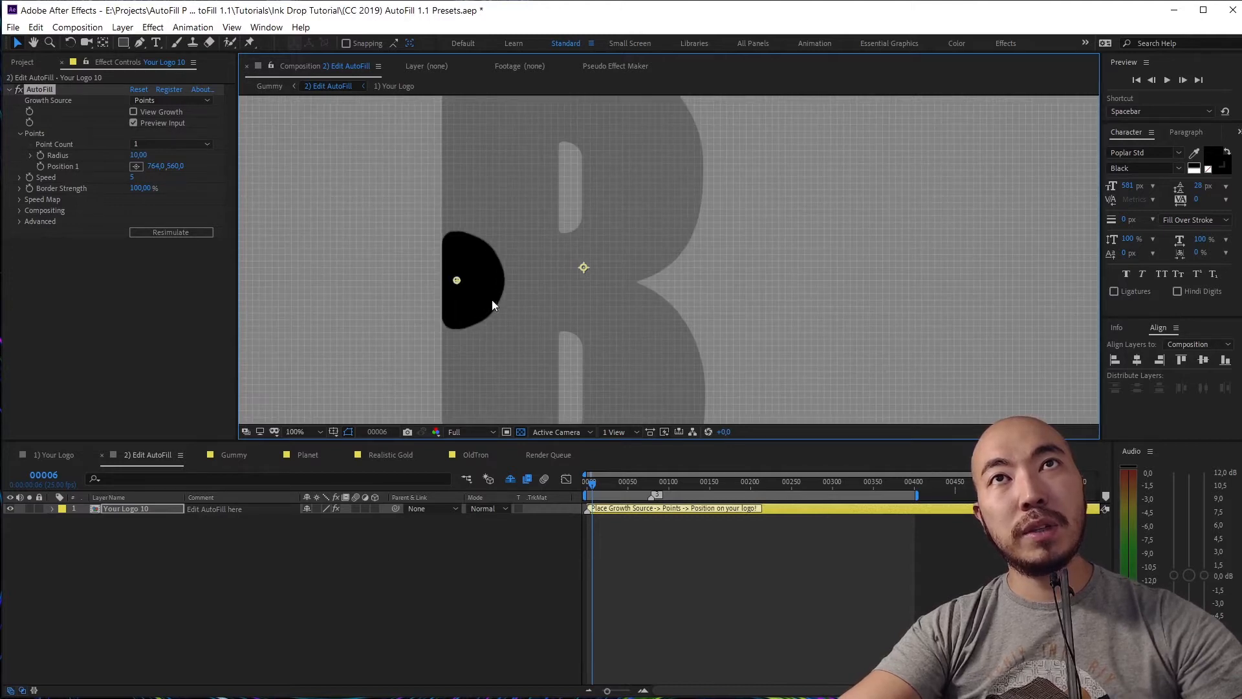
key("space")
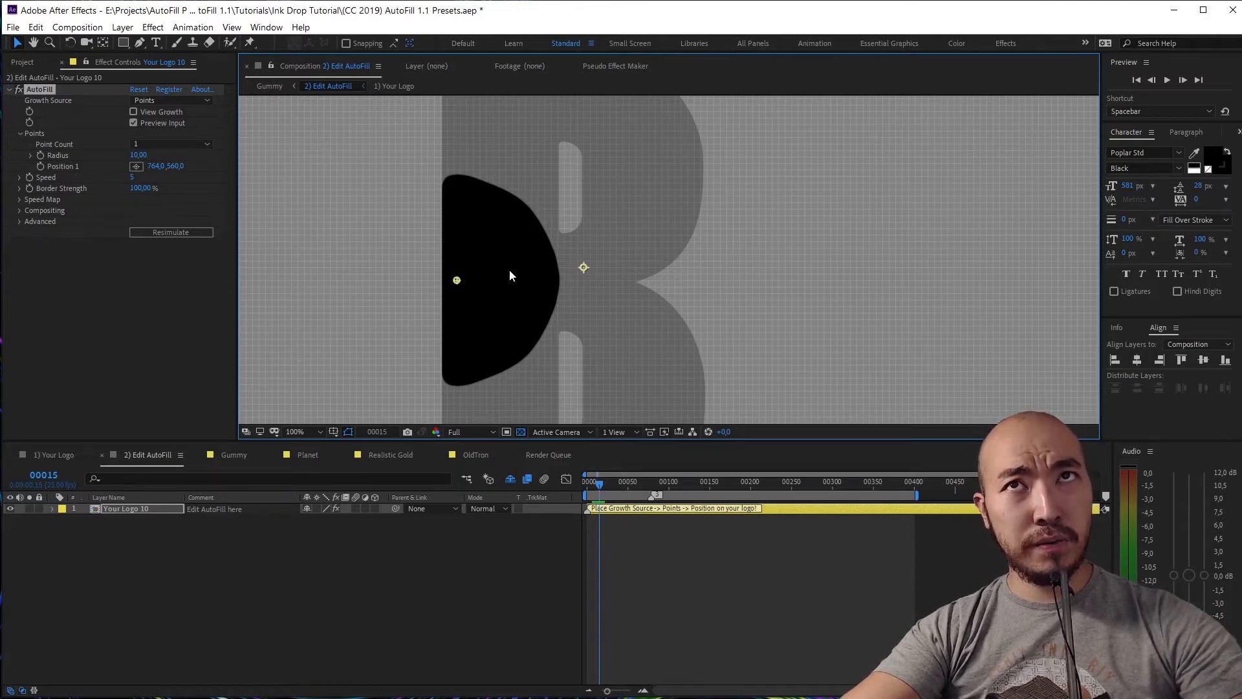
scroll(482, 195, "up", 3)
left_click_drag(481, 192, 659, 260)
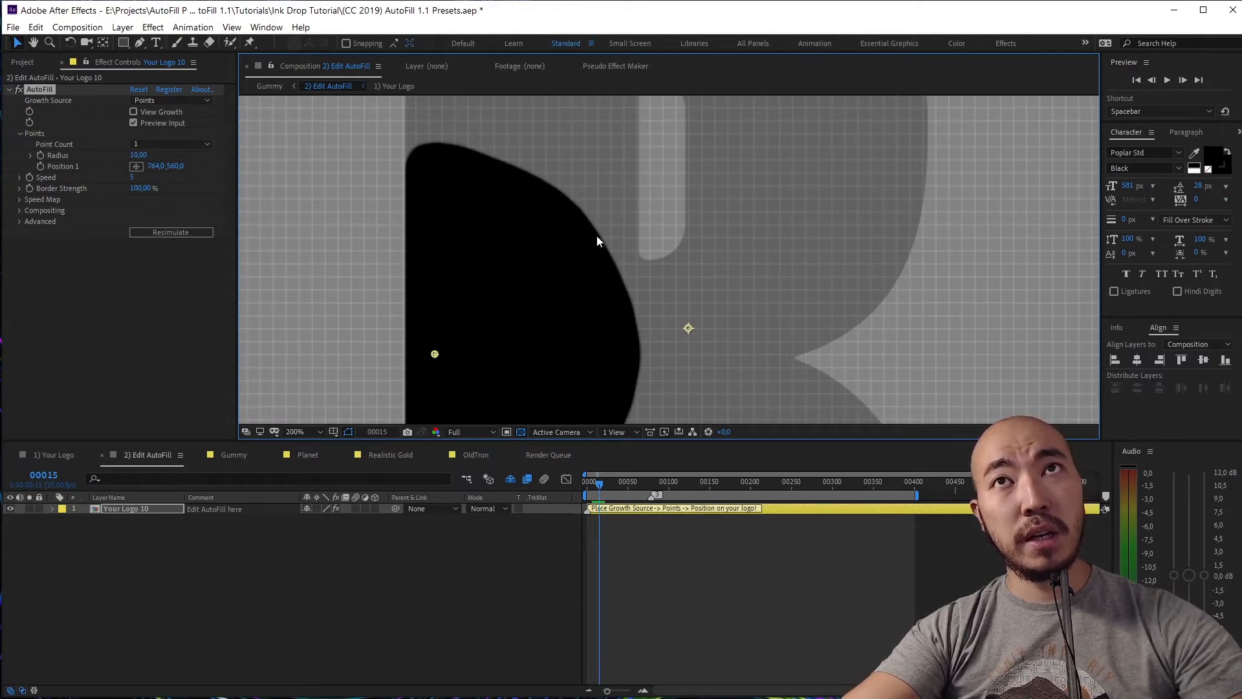
scroll(621, 259, "down", 5)
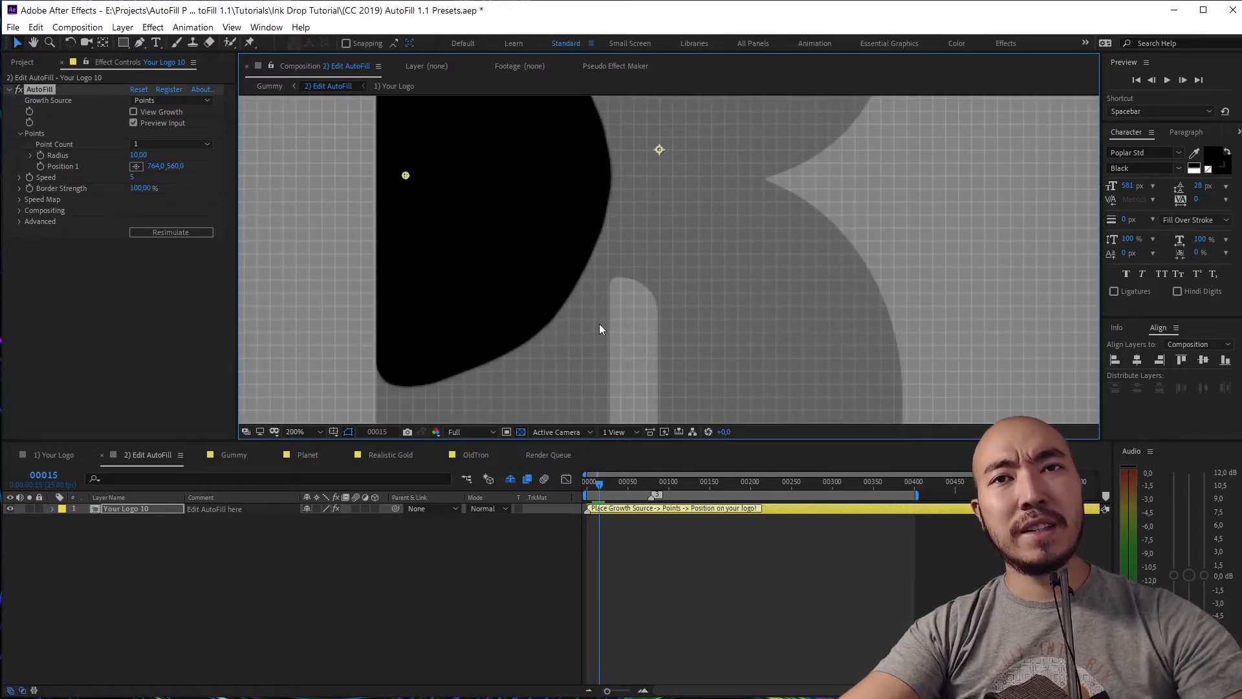
key("comma")
key("comma")
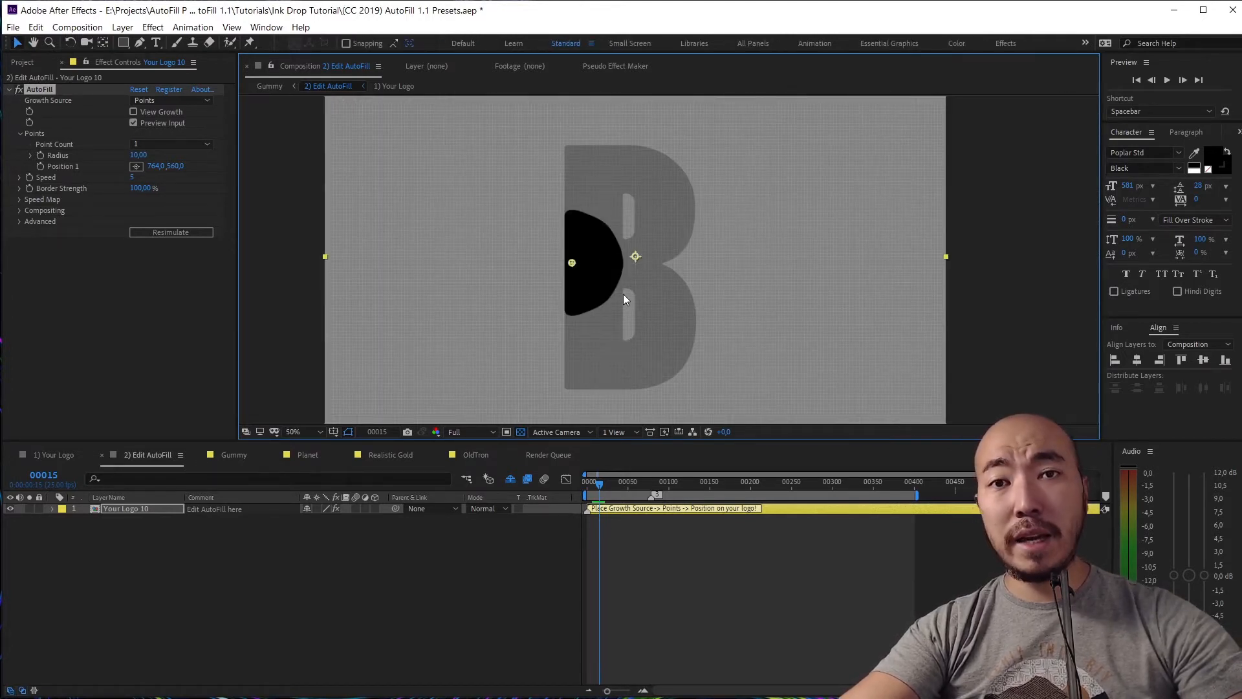
Set the Advanced Blur Radius to 25 and preview the softer ink from frame 0
left_click(21, 133)
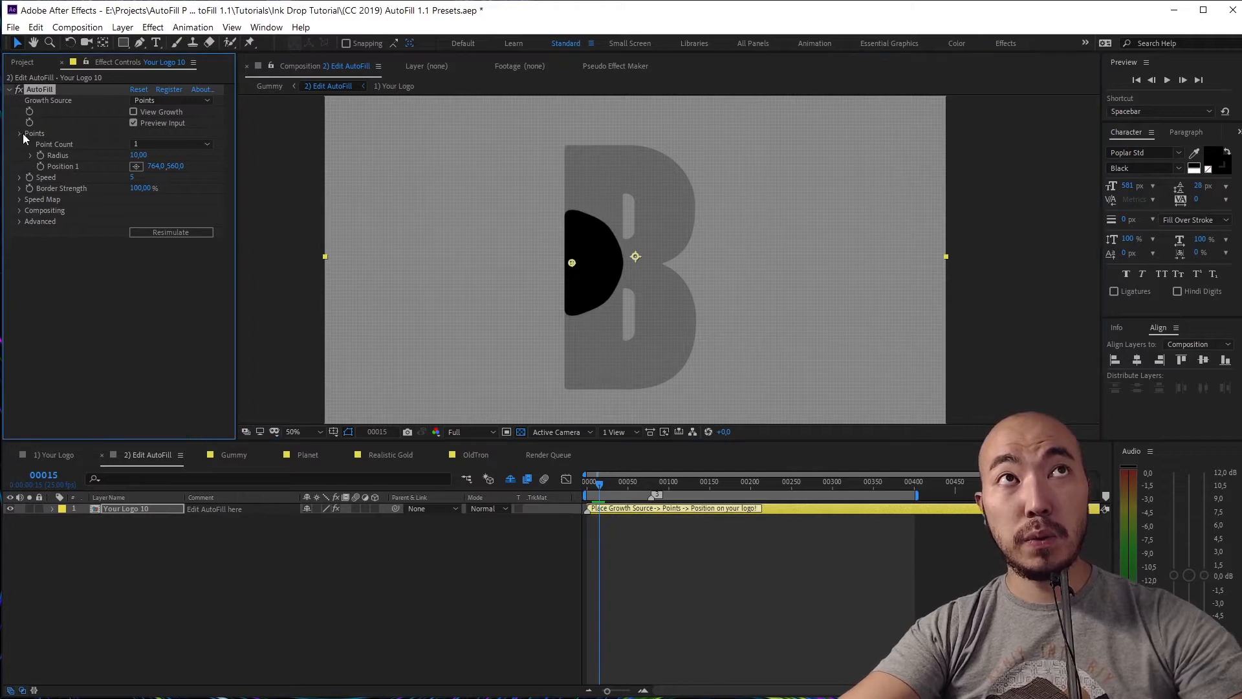
left_click(19, 187)
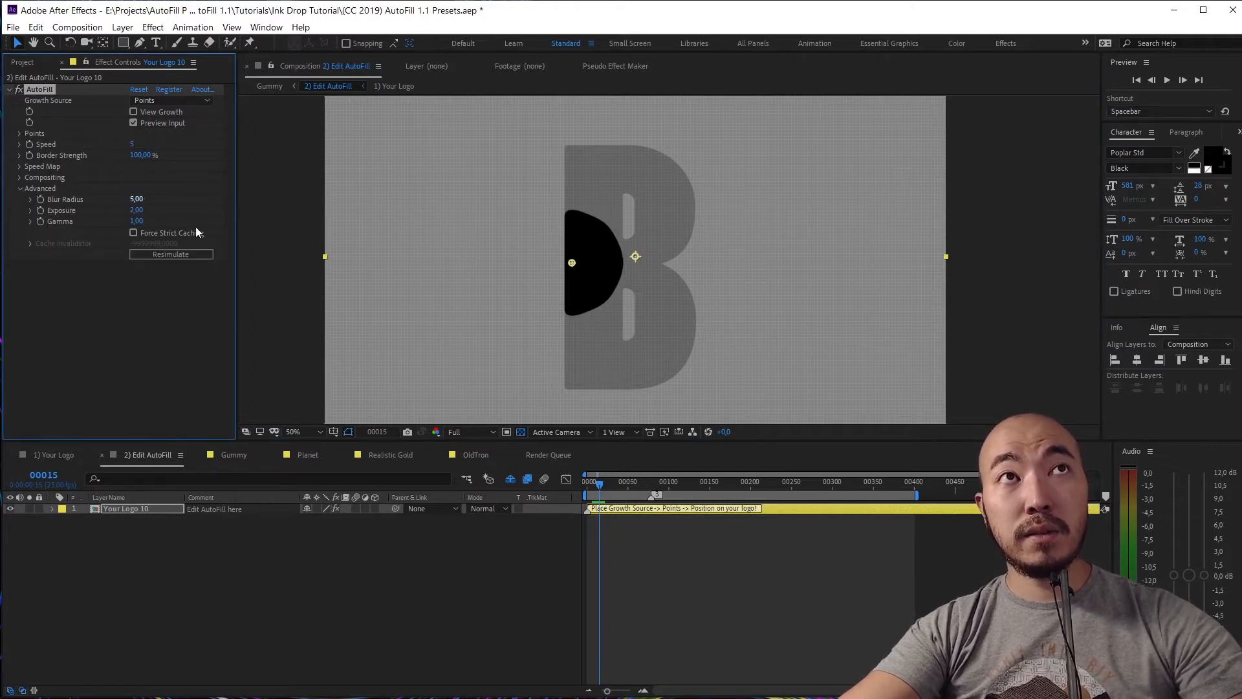
key("period")
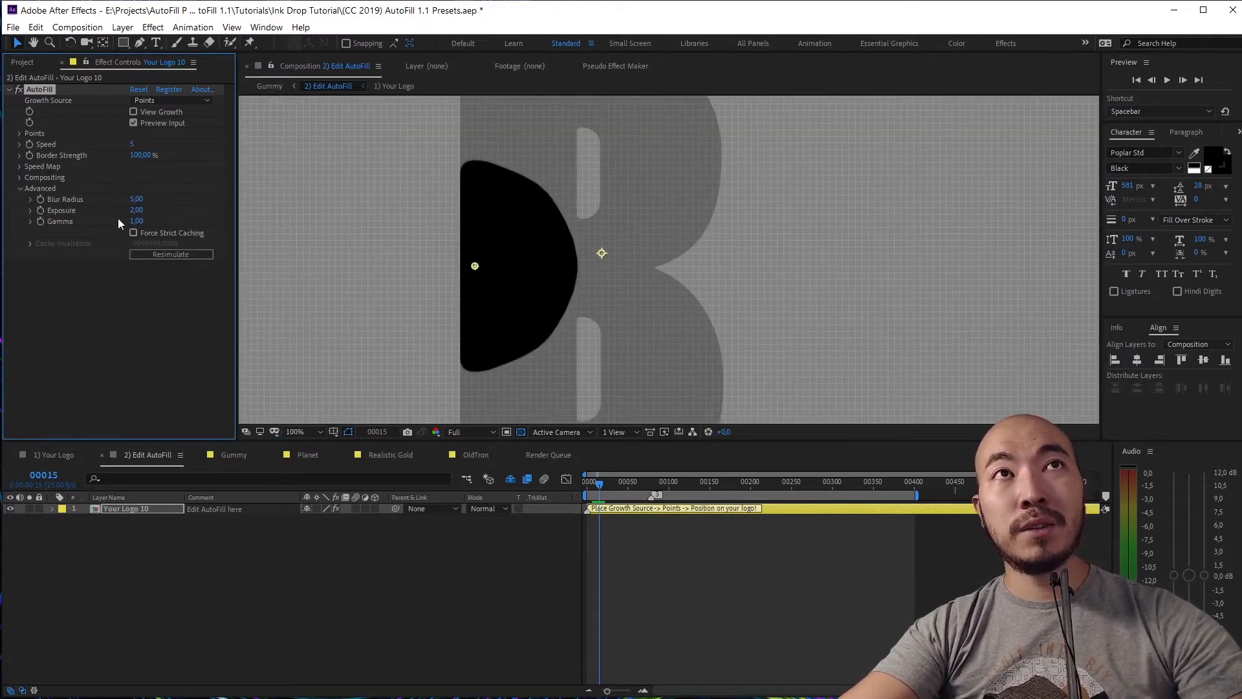
left_click(136, 199)
type("25")
key("Return")
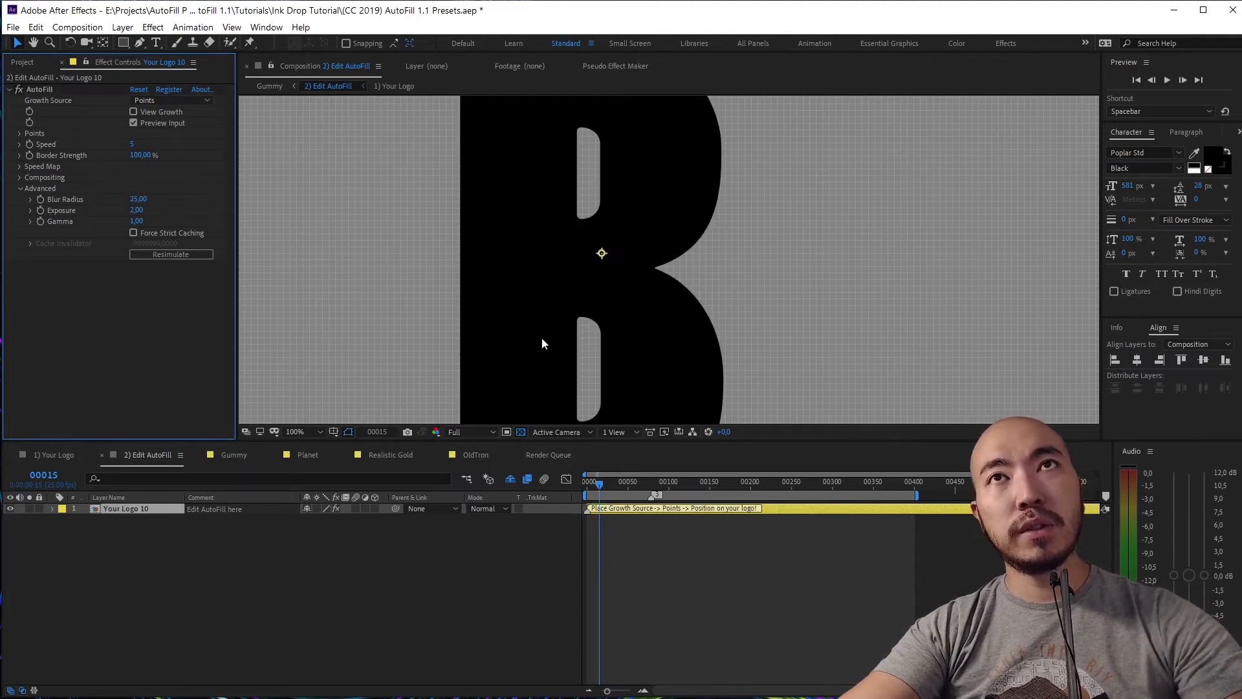
left_click_drag(601, 486, 388, 457)
key("space")
key("space")
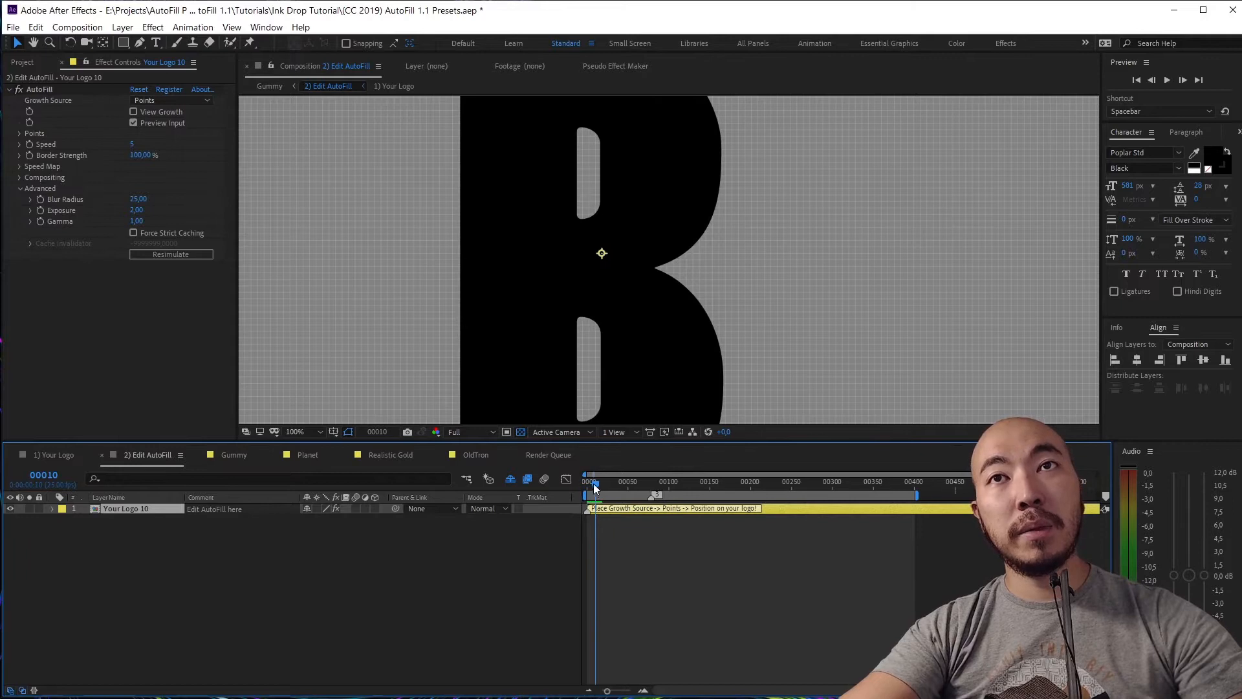
left_click_drag(593, 484, 556, 496)
left_click(65, 330)
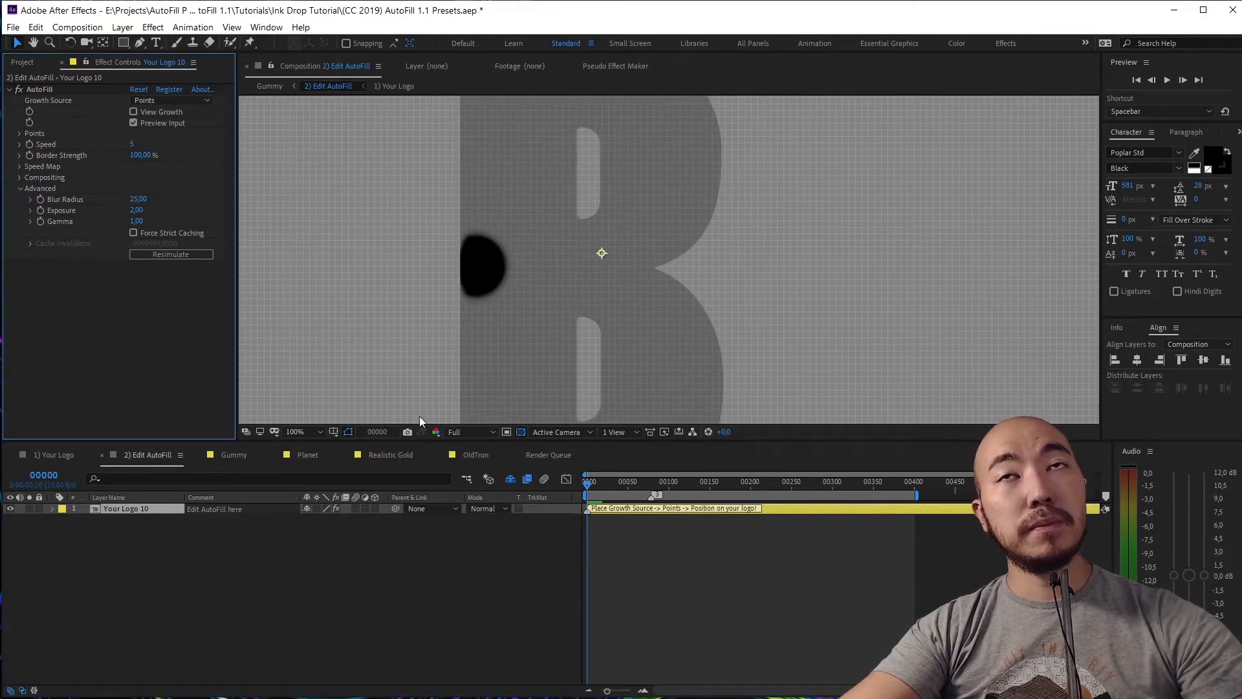
left_click_drag(592, 484, 588, 485)
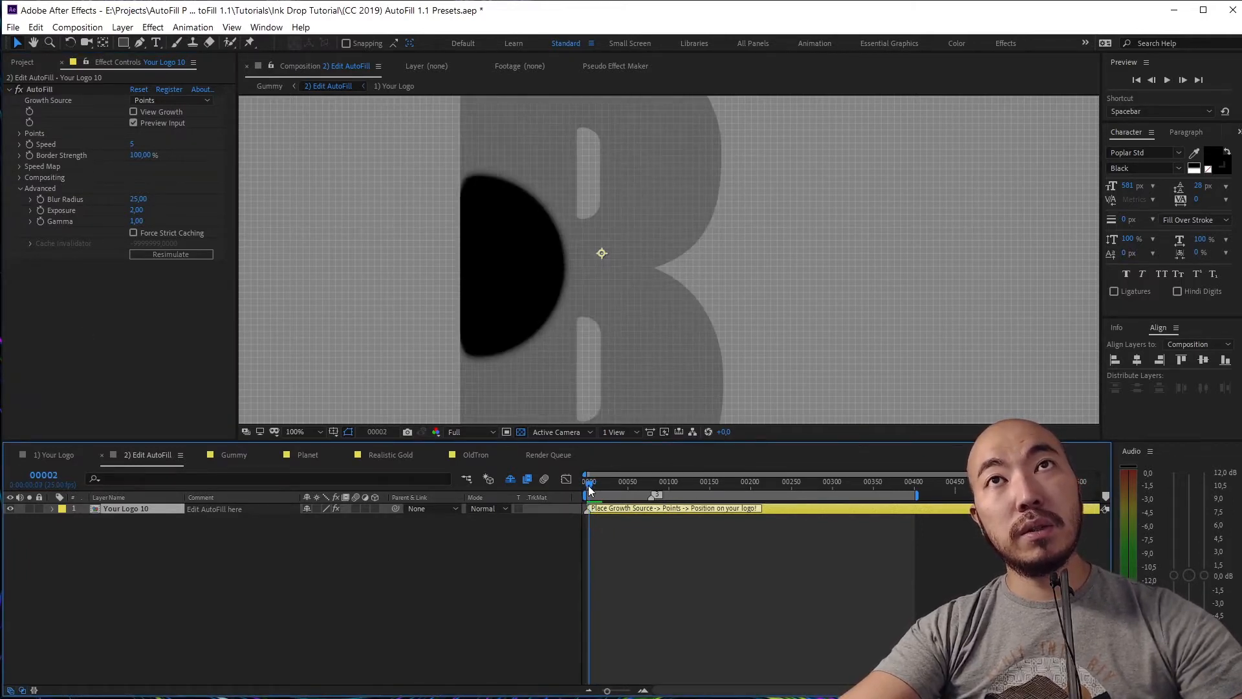
Lower AutoFill Speed to 1 and preview the slower spread
left_click(132, 144)
type("1")
key("Return")
key("space")
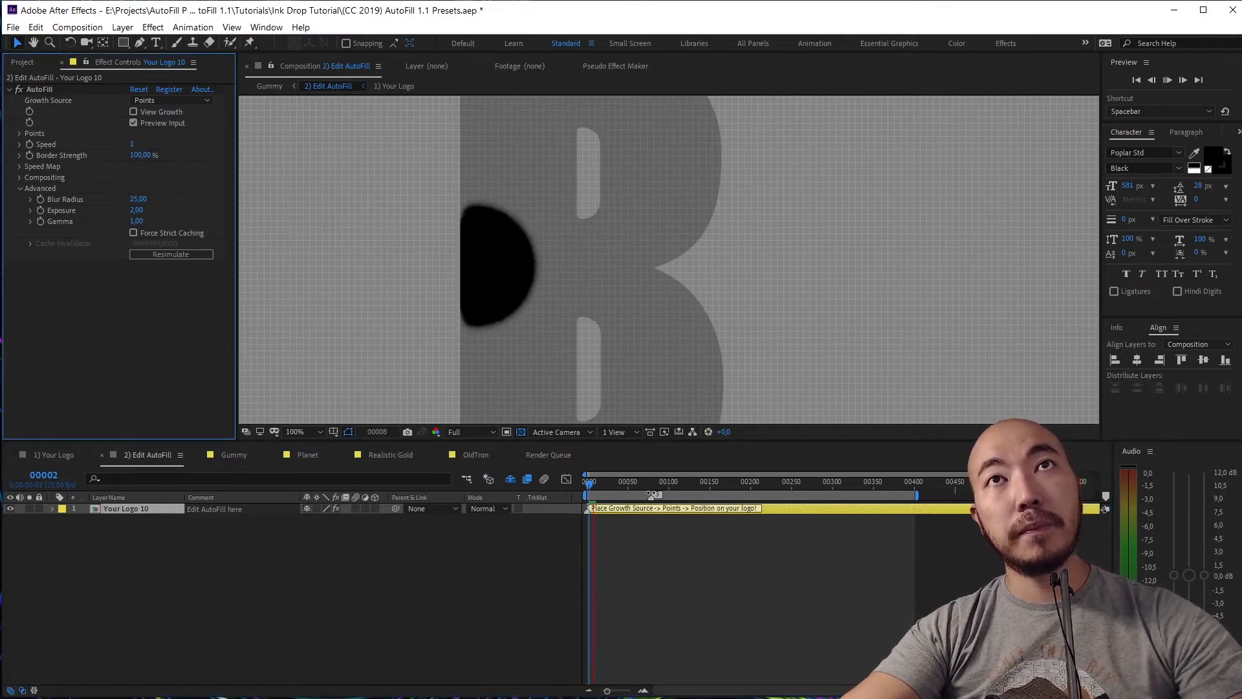
key("space")
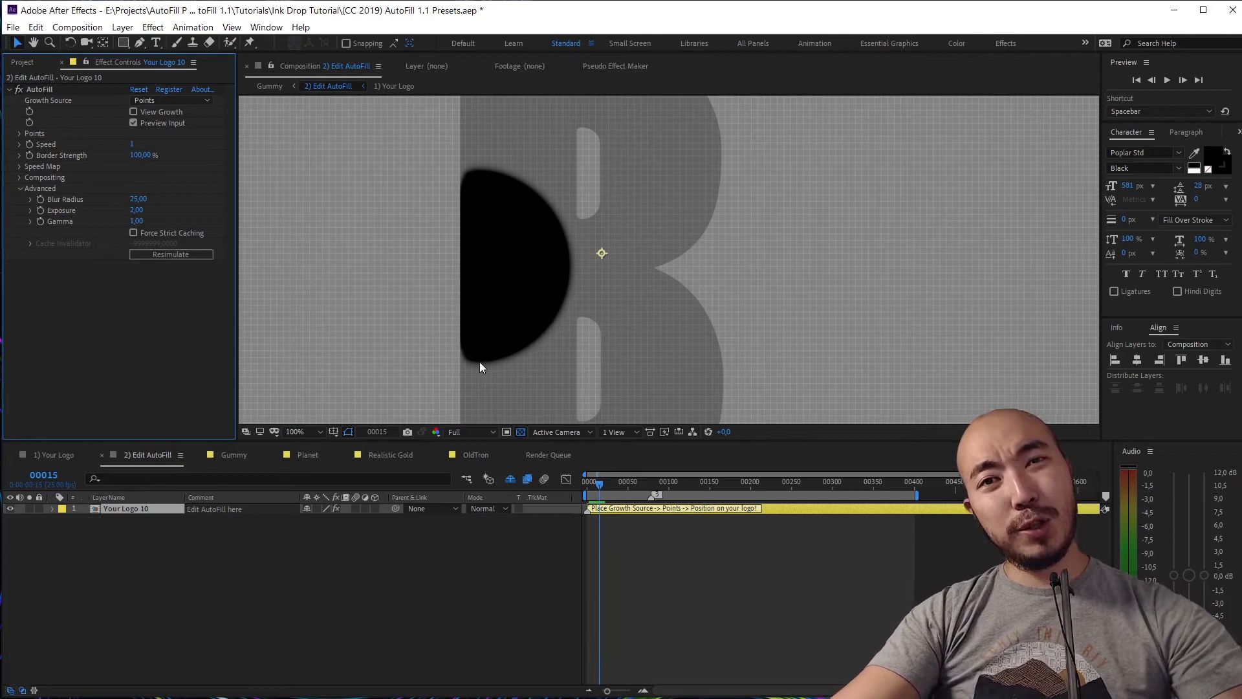
Apply the Simple Choker effect to the logo layer
key("ctrl+space")
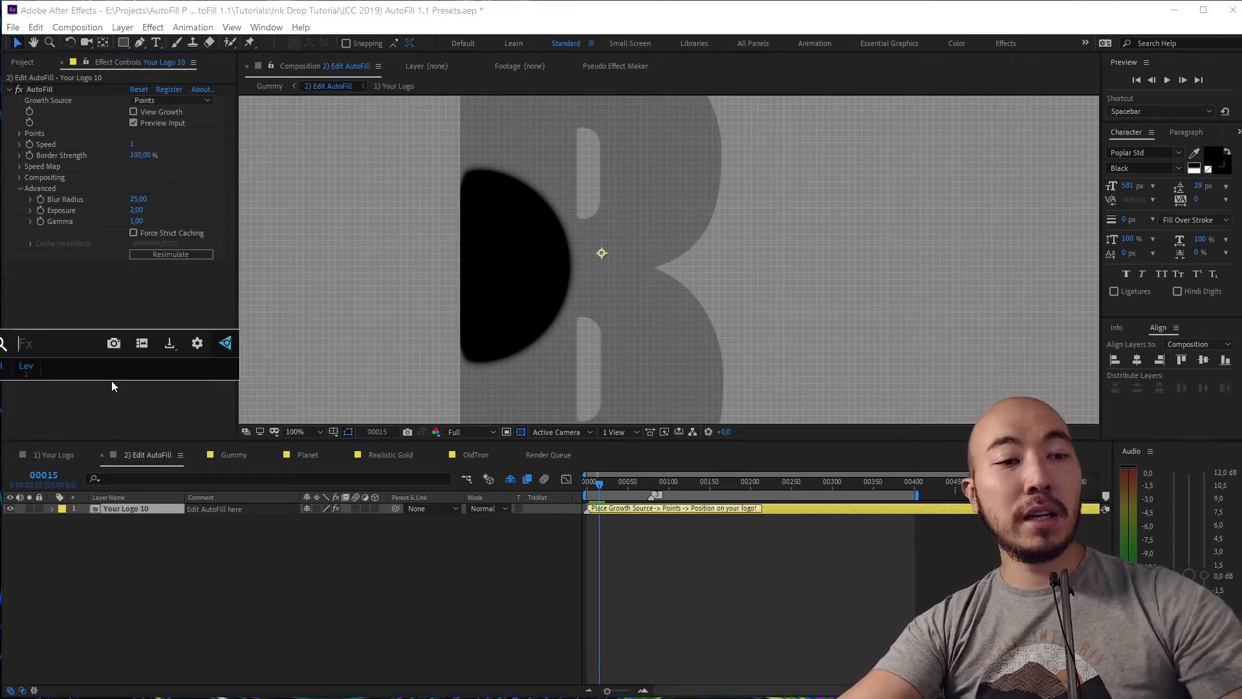
type("sim")
key("Return")
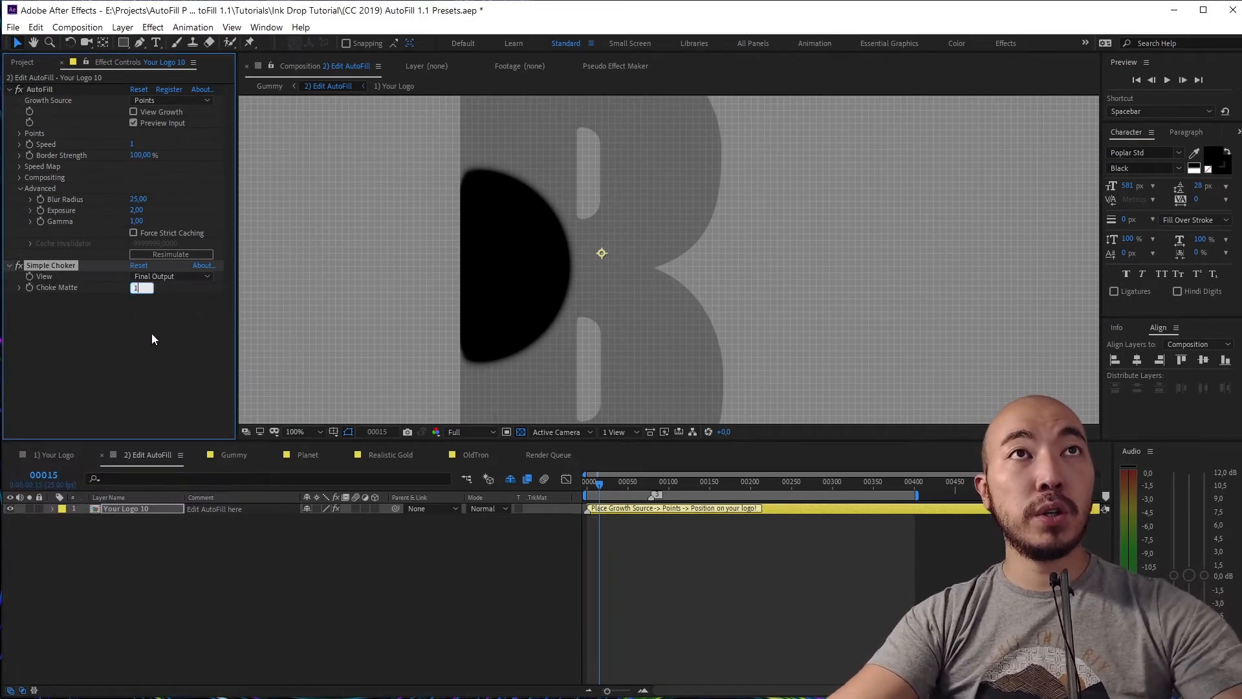
Turn off Preview Input and play back the choked ink filling the B
left_click(149, 124)
left_click(614, 520)
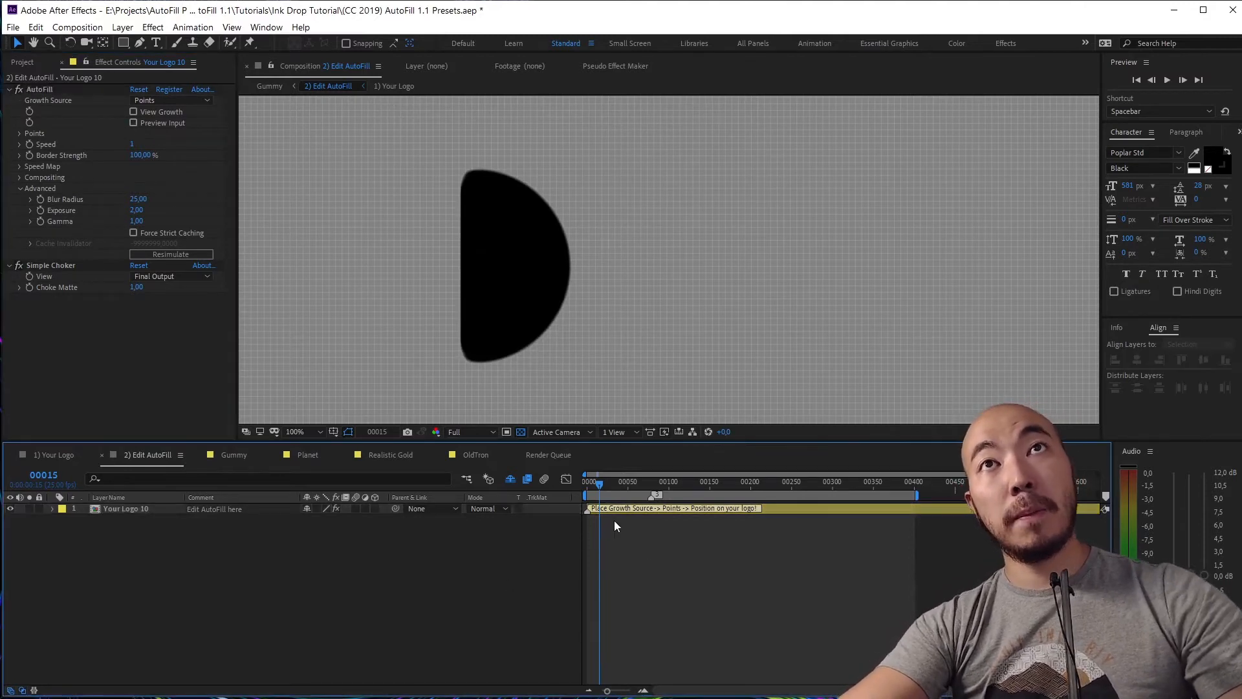
left_click_drag(597, 486, 587, 486)
key("space")
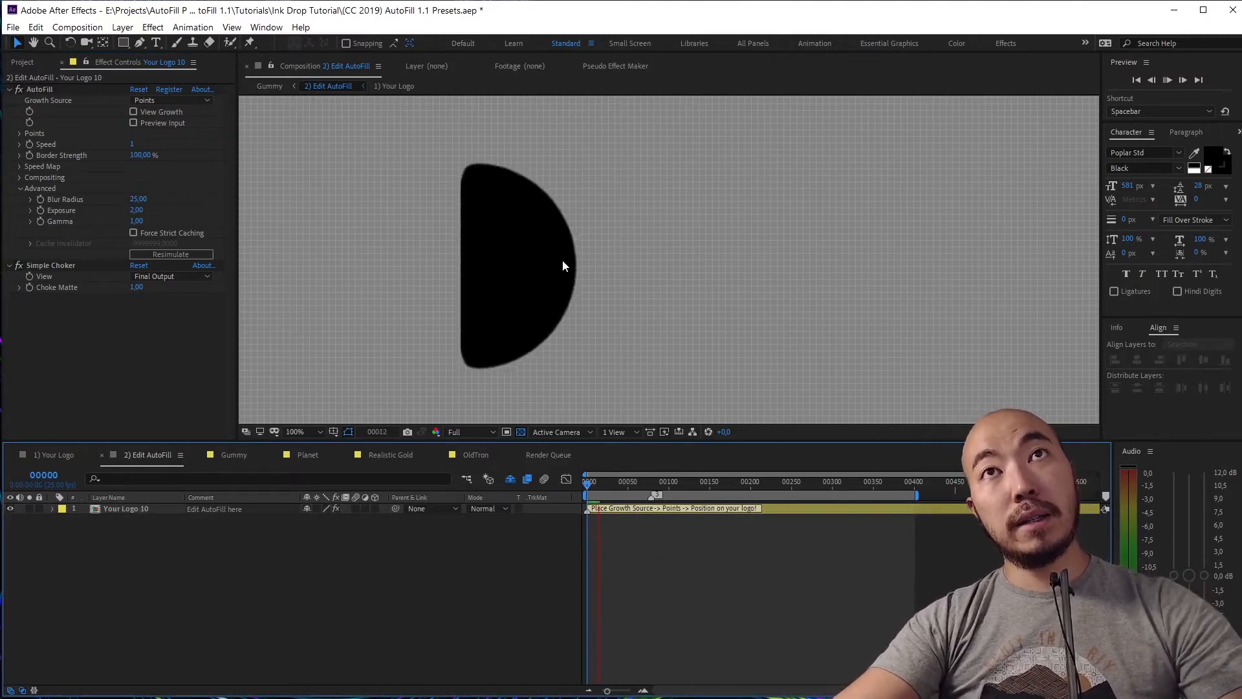
key("space")
left_click_drag(642, 279, 603, 378)
left_click_drag(633, 324, 575, 214)
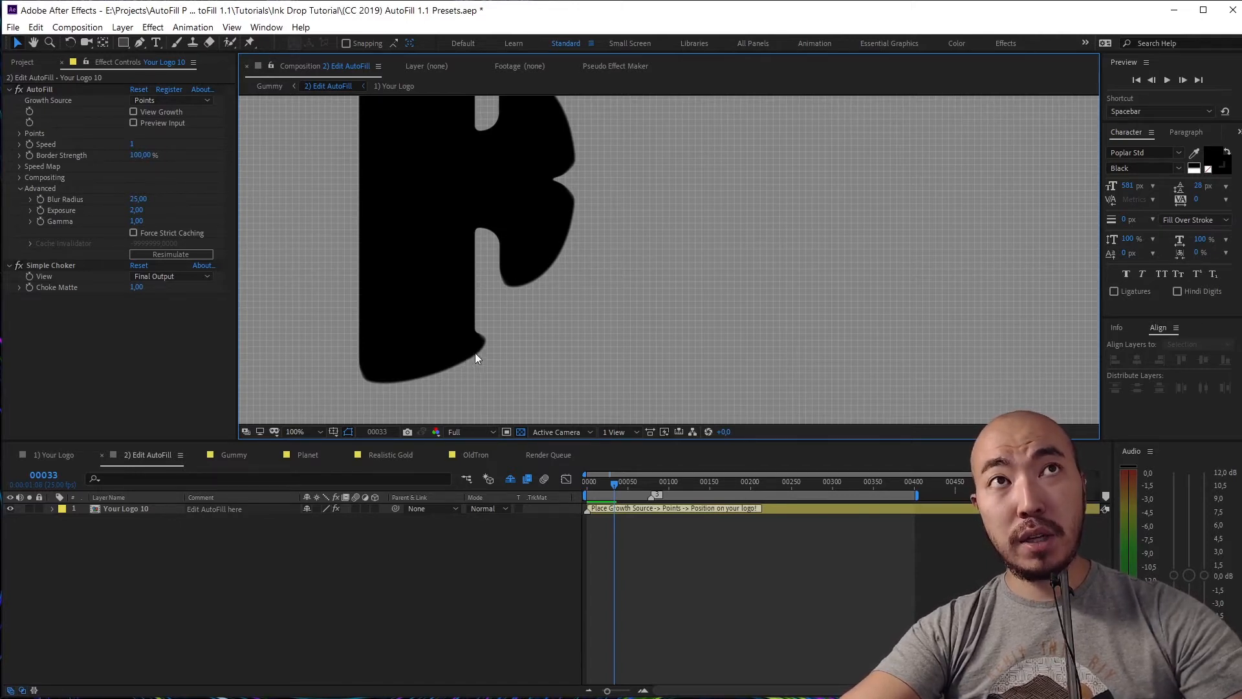
Delete Simple Choker from Effect Controls and set AutoFill Blur Radius to 6
left_click(57, 267)
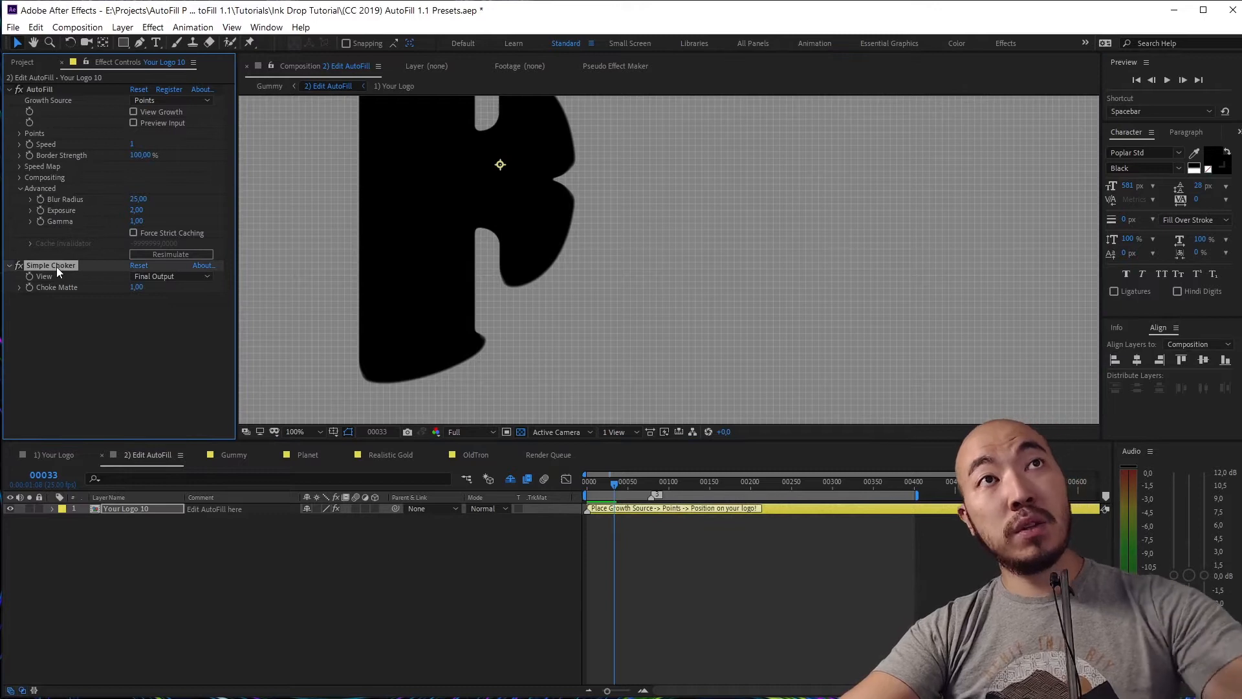
key("Delete")
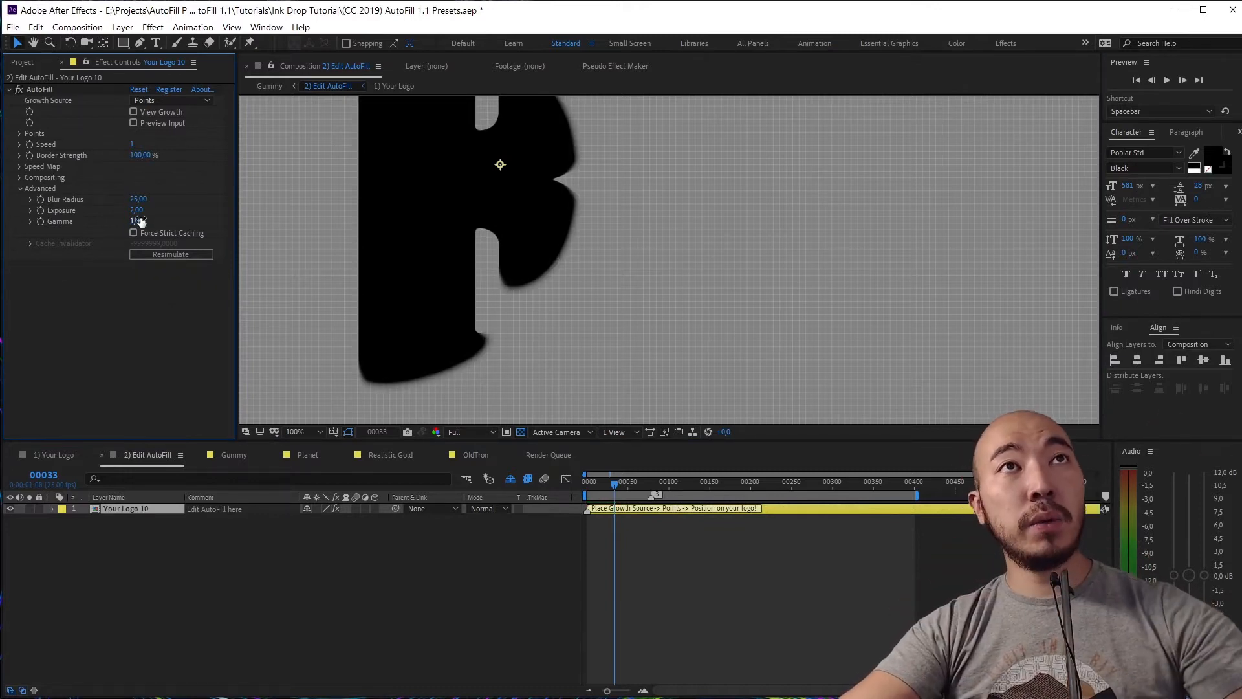
left_click(138, 199)
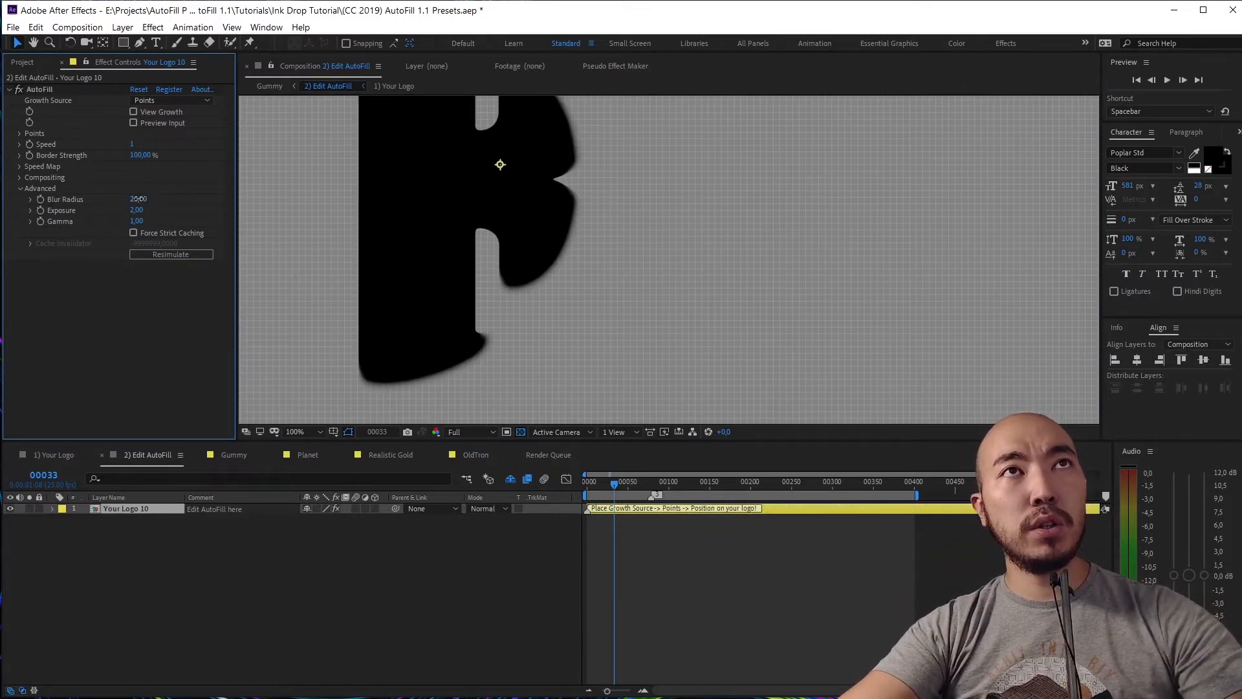
type("6")
key("Return")
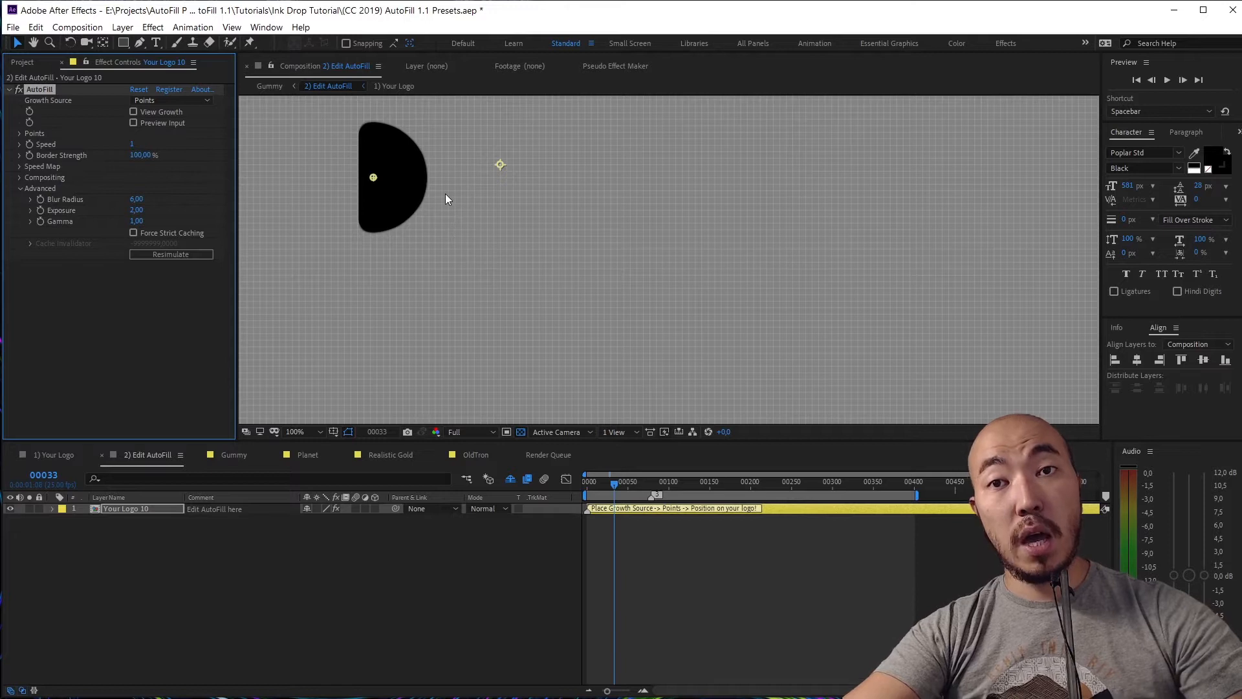
In 1) Your Logo, hide the B and show the 'The Future Somewhere Near Us' text layer
left_click(55, 455)
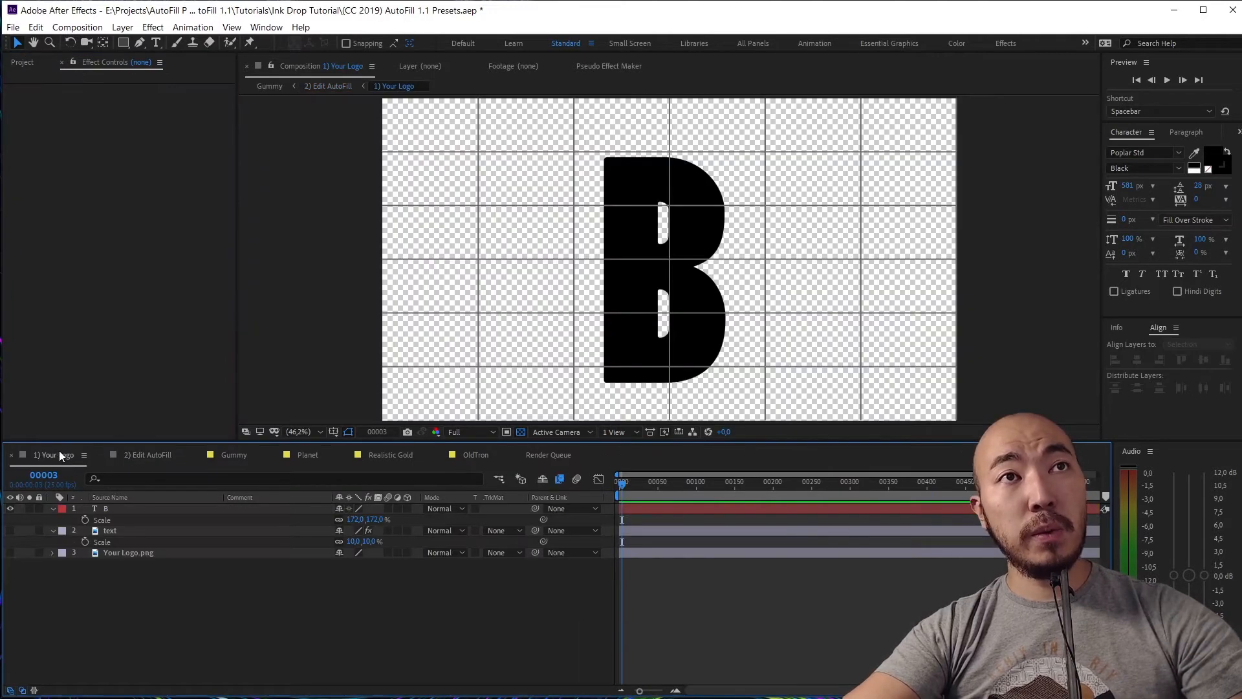
left_click(10, 509)
left_click(11, 531)
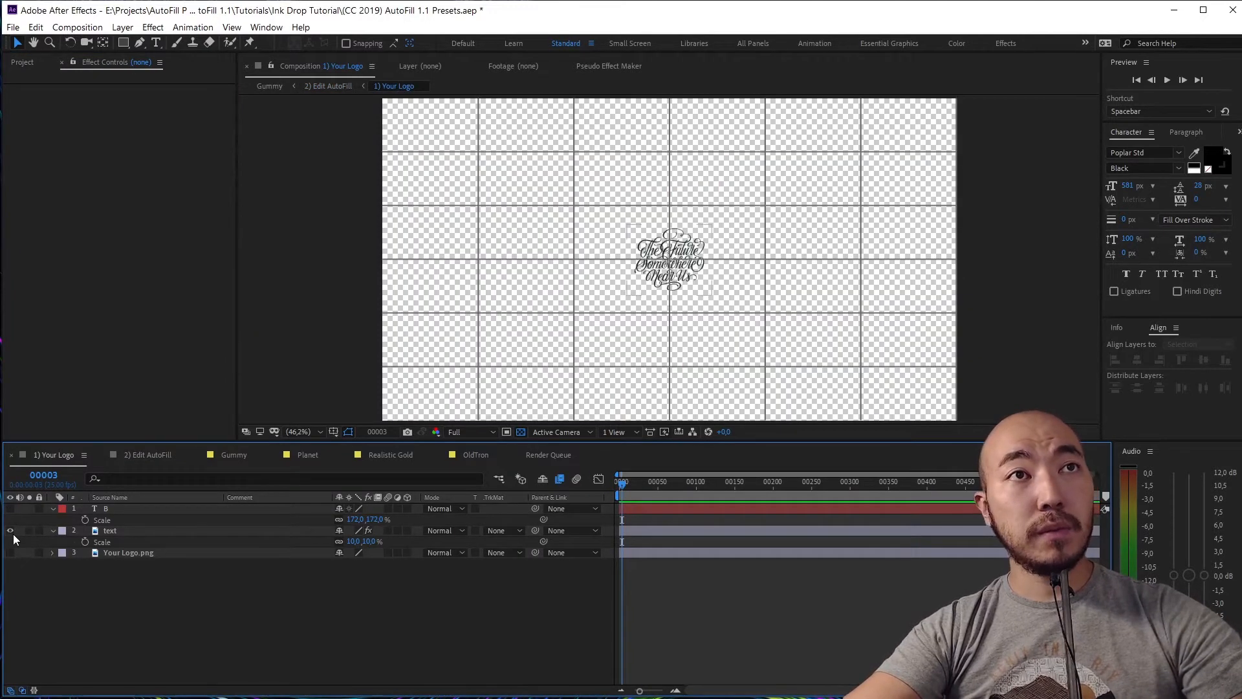
left_click(141, 455)
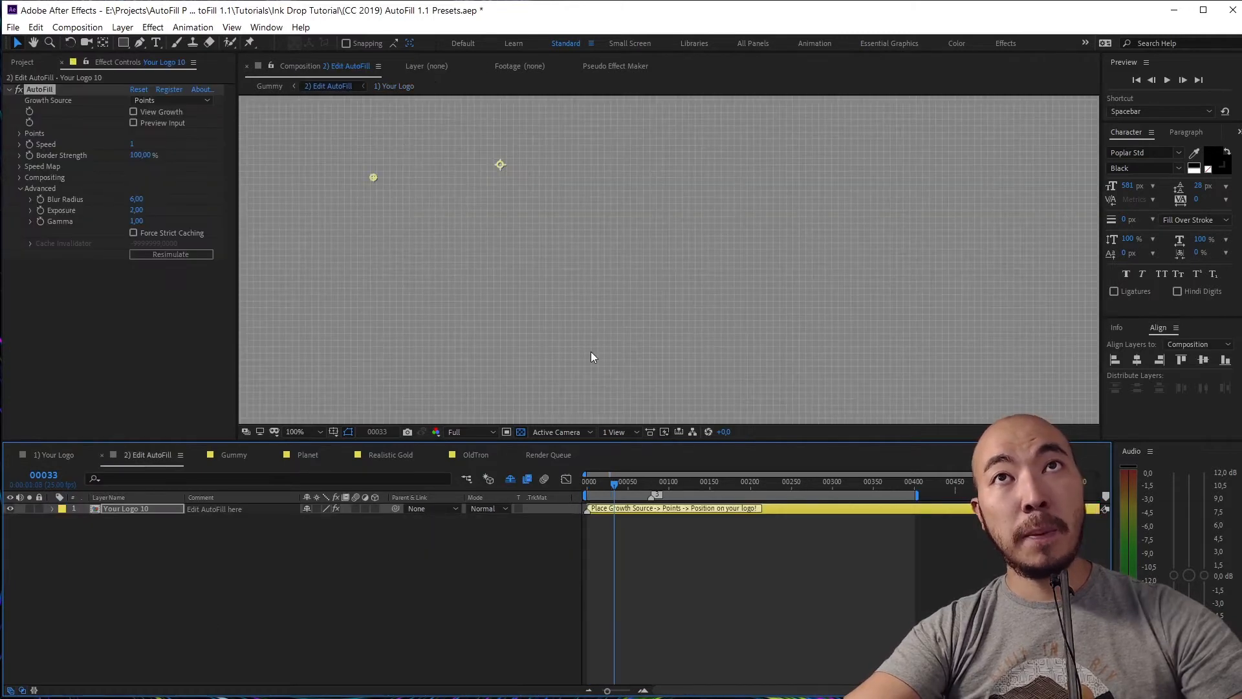
scroll(595, 325, "down", 2)
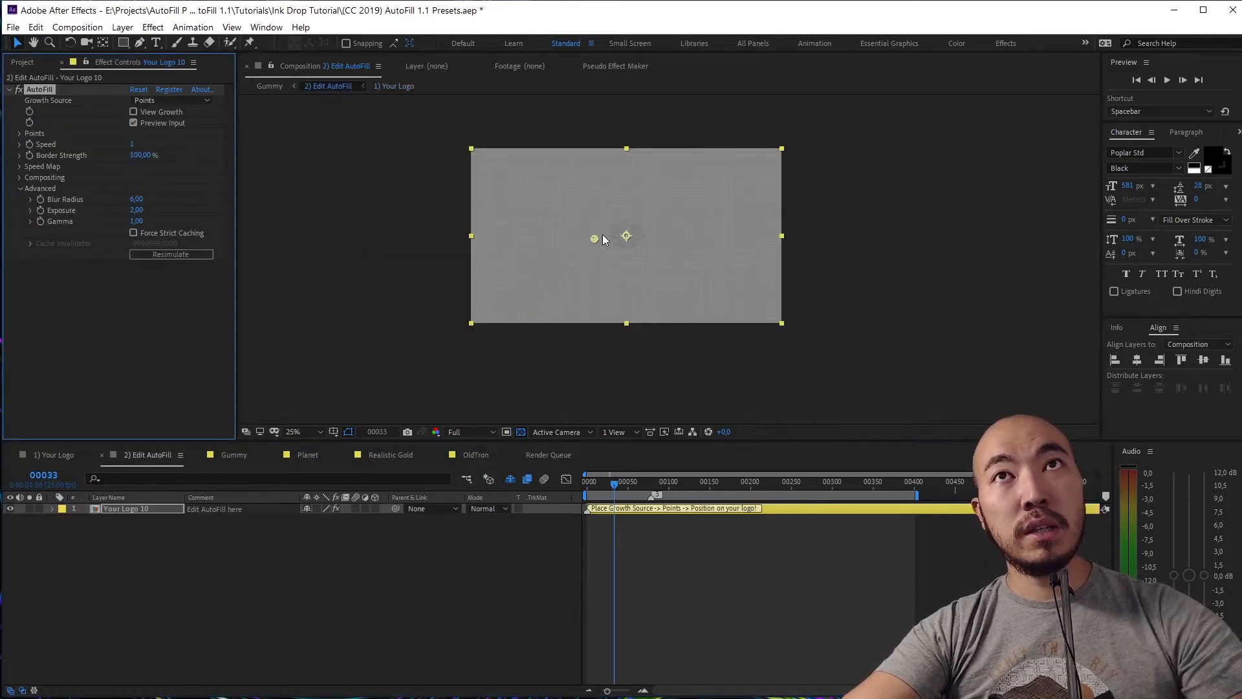
scroll(646, 248, "up", 8)
left_click_drag(582, 325, 692, 251)
scroll(601, 286, "up", 1)
left_click_drag(600, 286, 613, 251)
Place Position 1 at the start of the N in 'Near' (883.0, 606.5) and preview
scroll(586, 242, "down", 1)
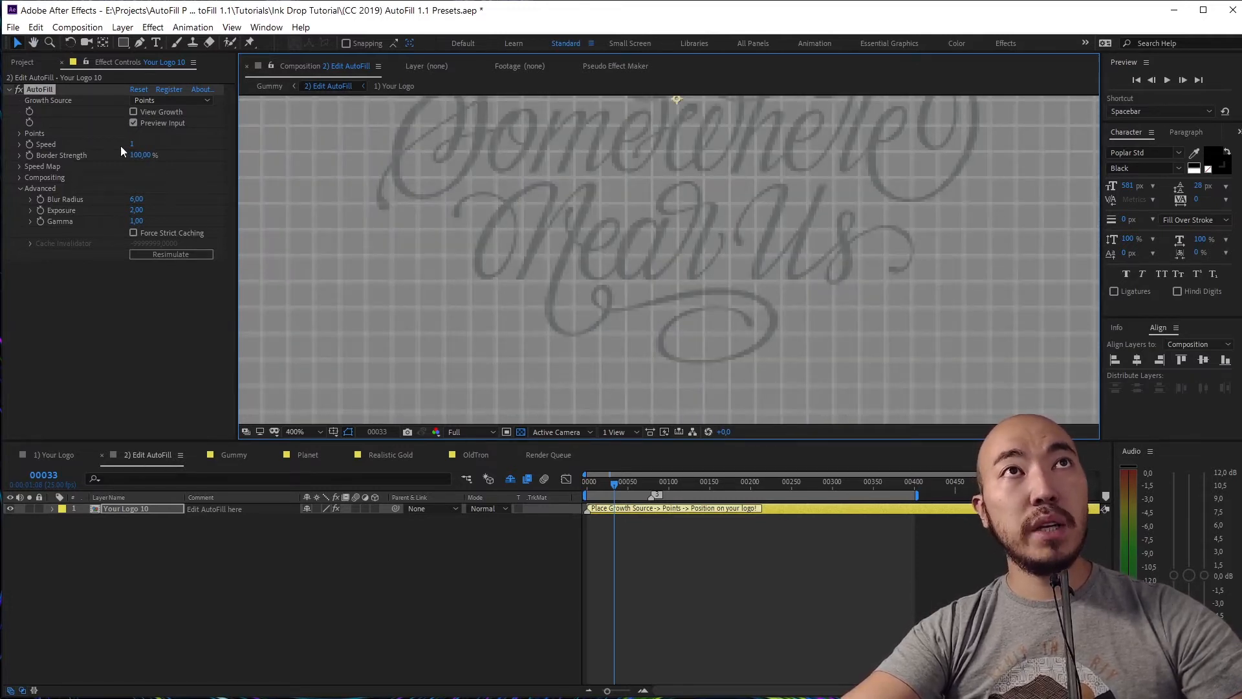
left_click(20, 133)
left_click(459, 278)
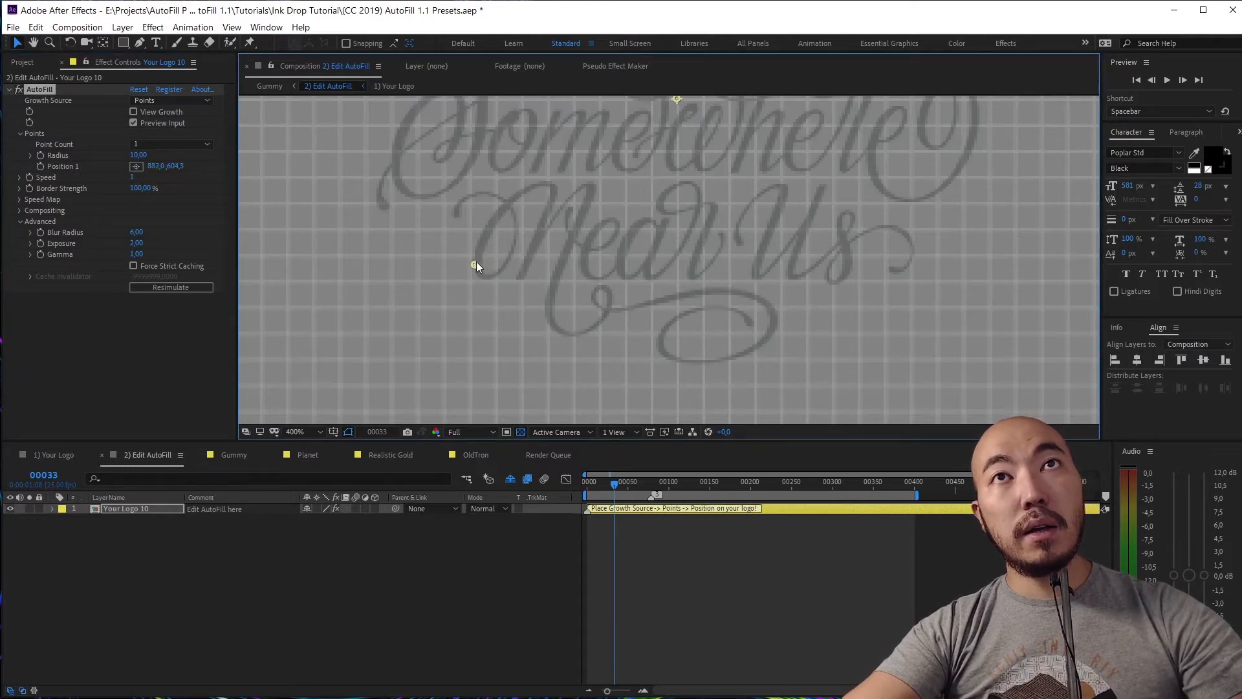
left_click(593, 482)
key("space")
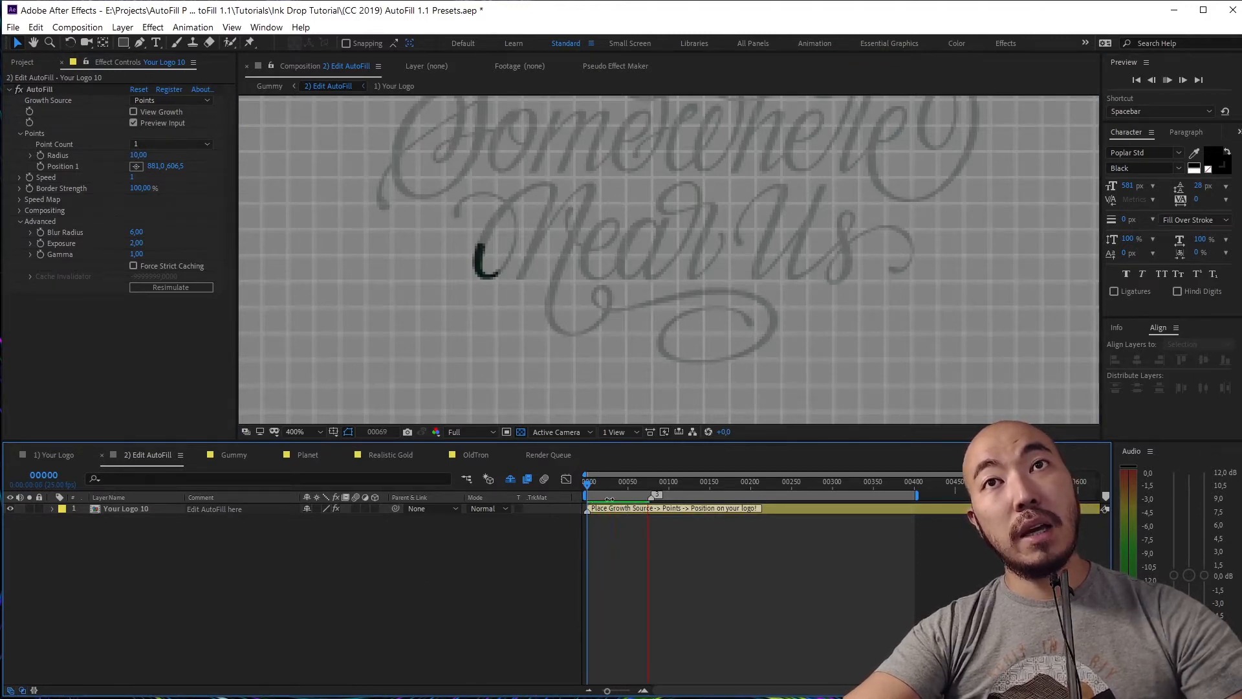
key("space")
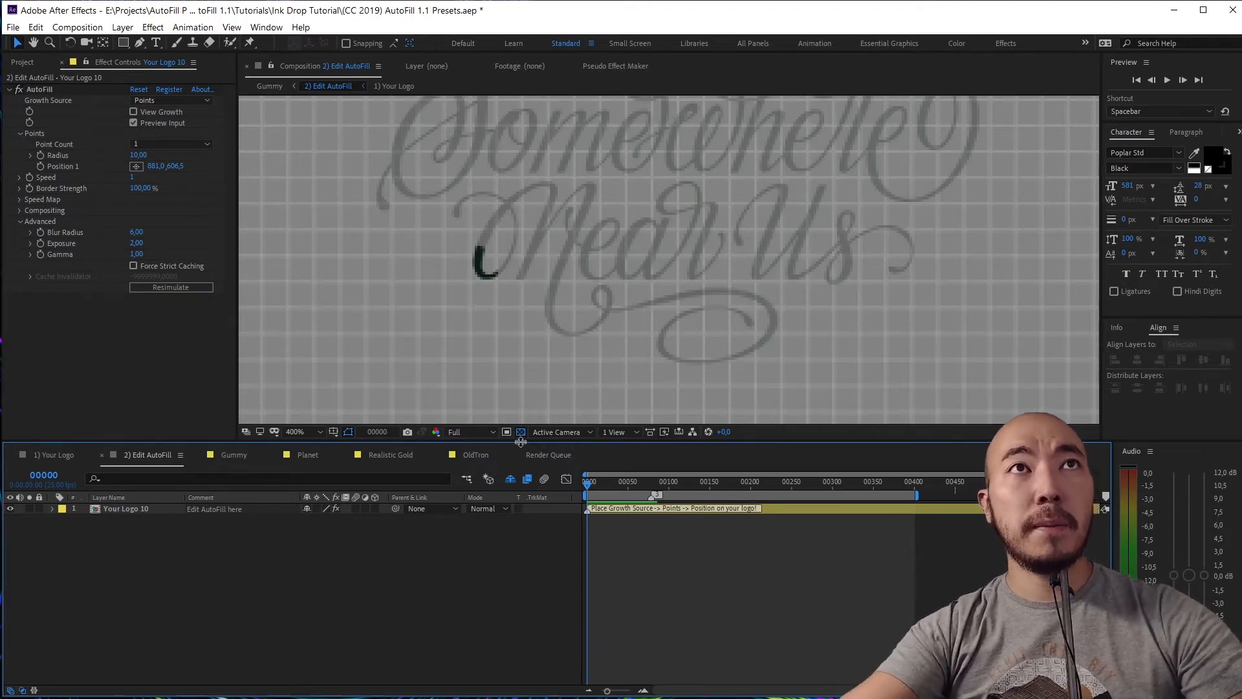
Expand Speed Map, uncheck Preview Input, and check View Speed Map
left_click(20, 199)
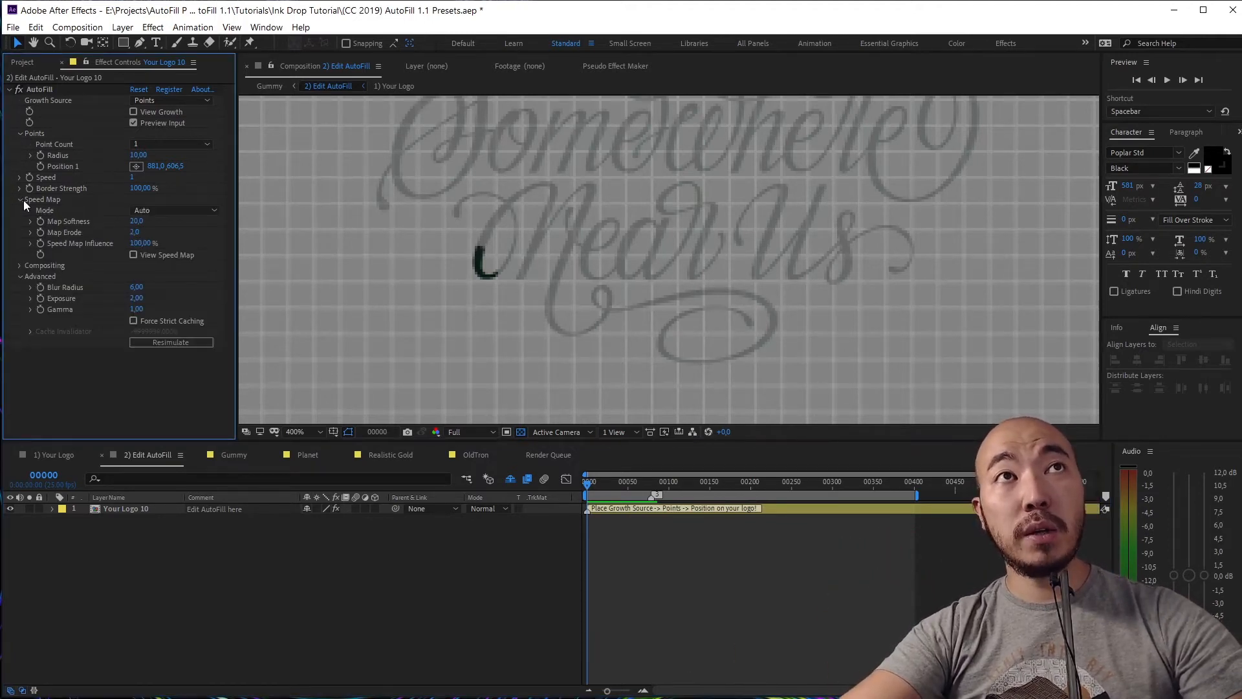
left_click(133, 123)
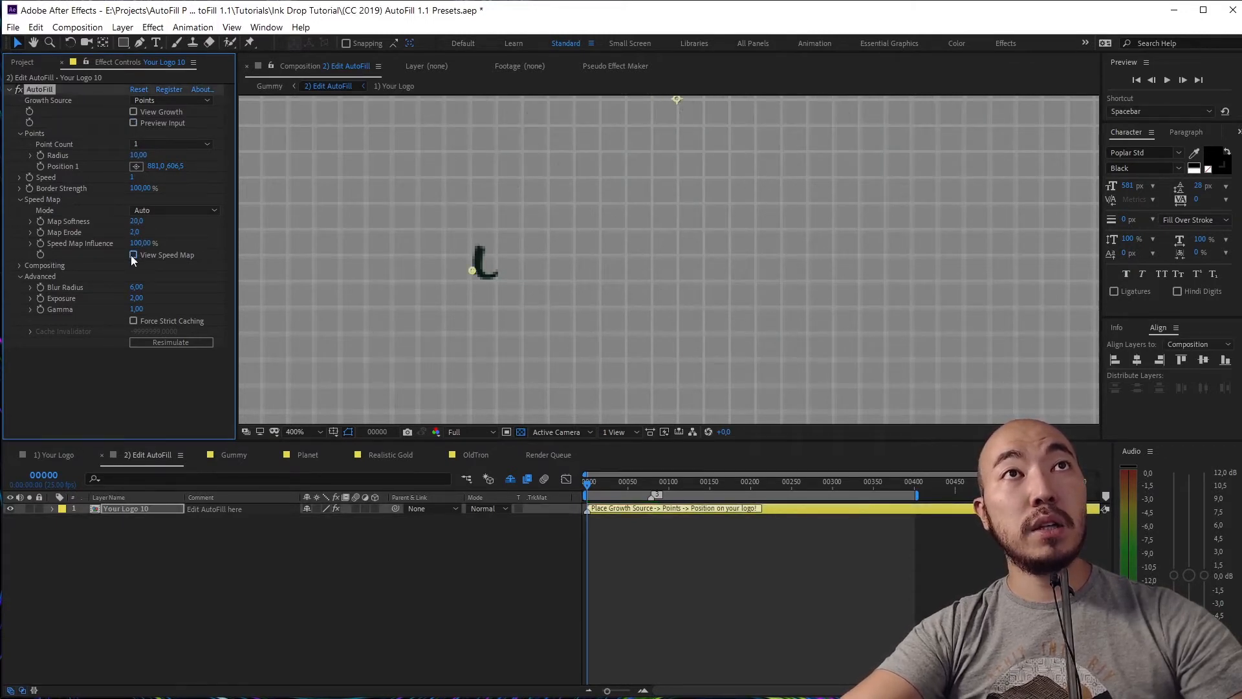
left_click(133, 255)
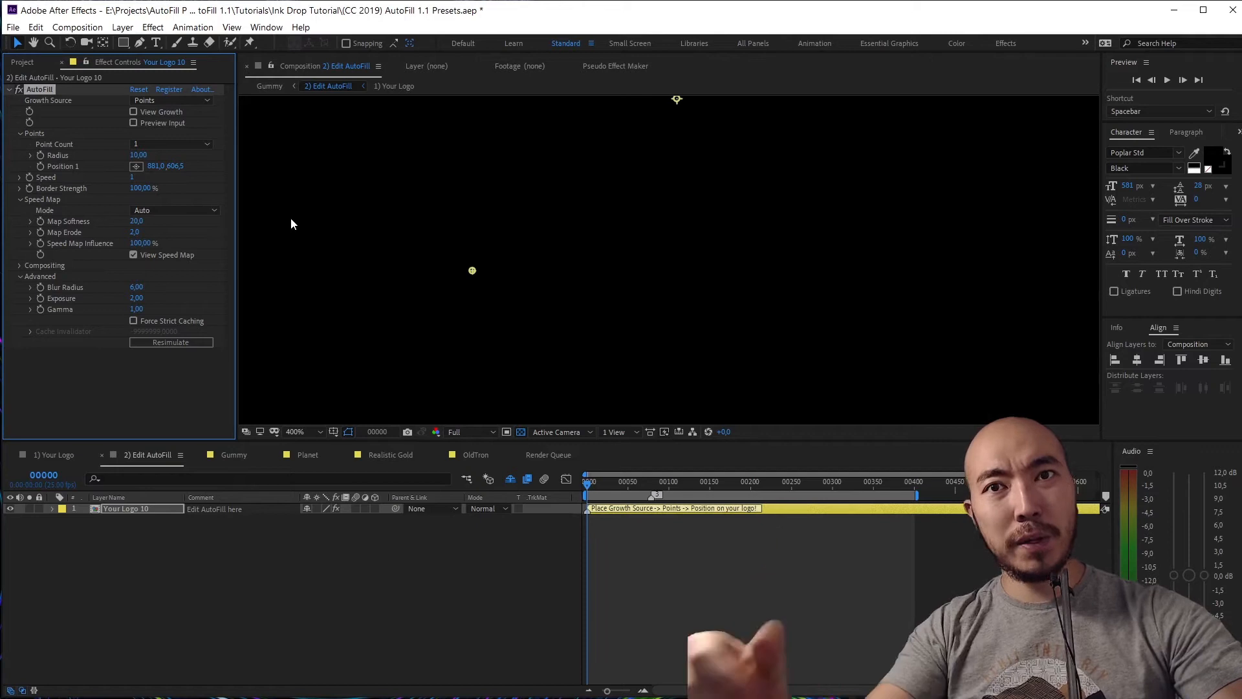
Set Map Erode to 0, restore Preview Input without the speed map, and preview
left_click(138, 232)
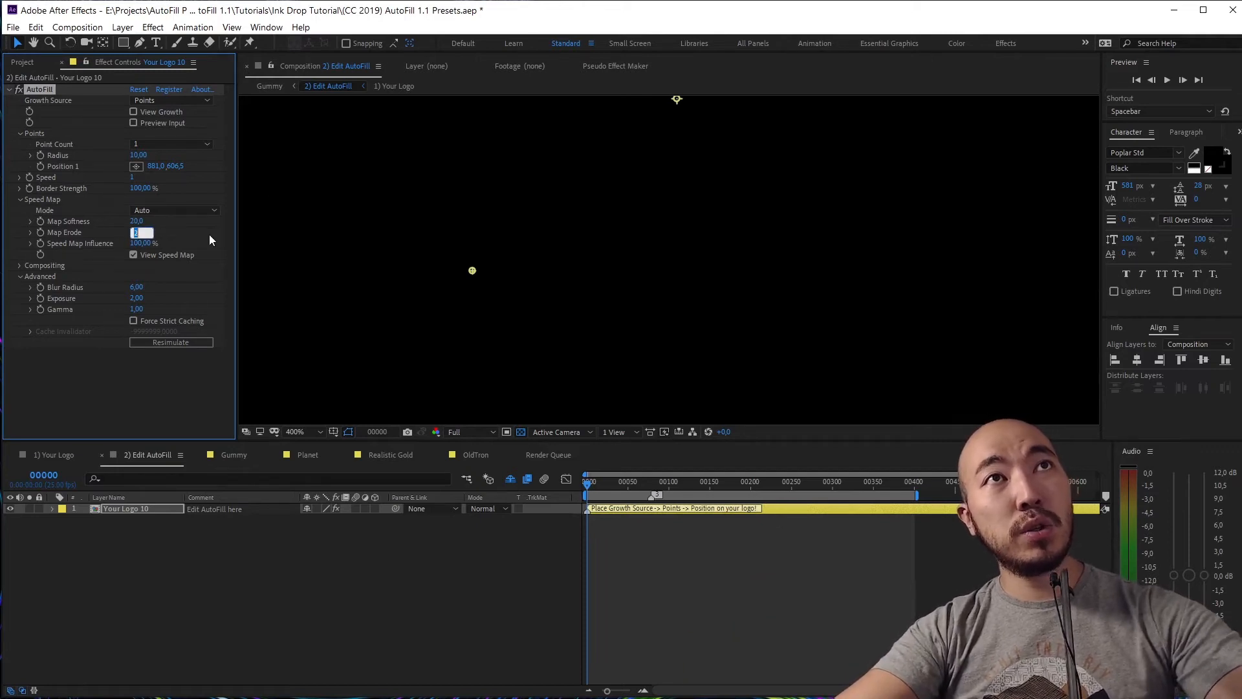
type("0")
key("Return")
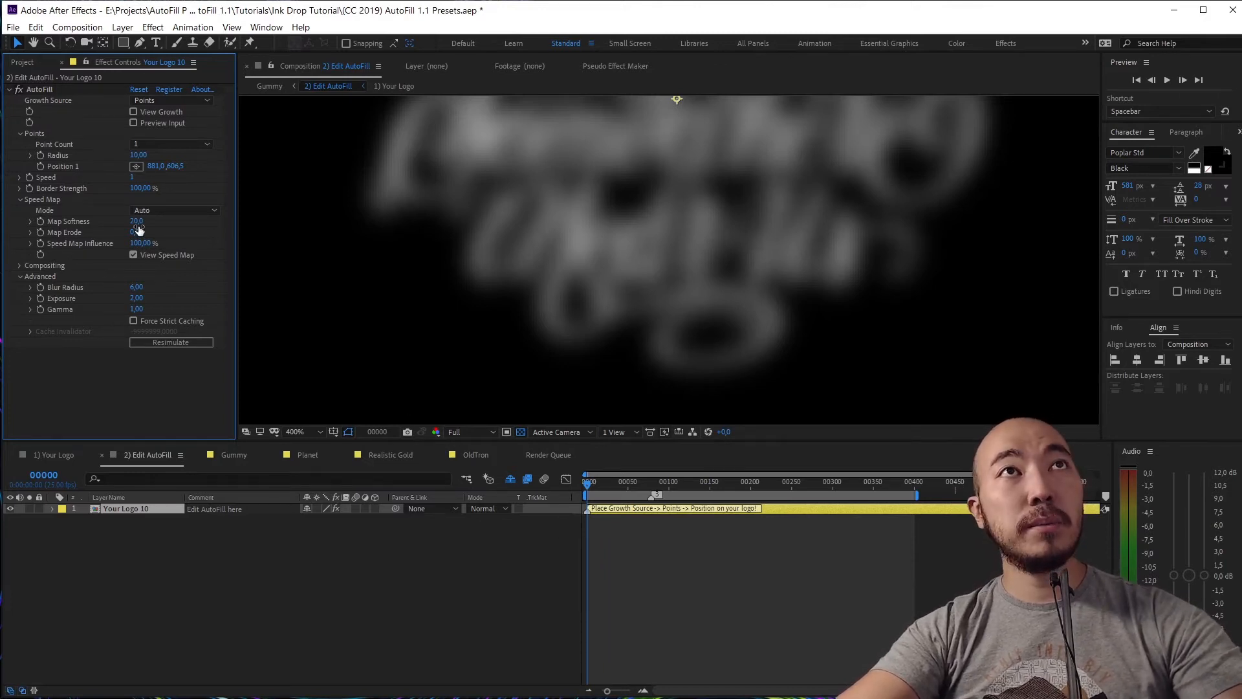
left_click(133, 255)
left_click(134, 122)
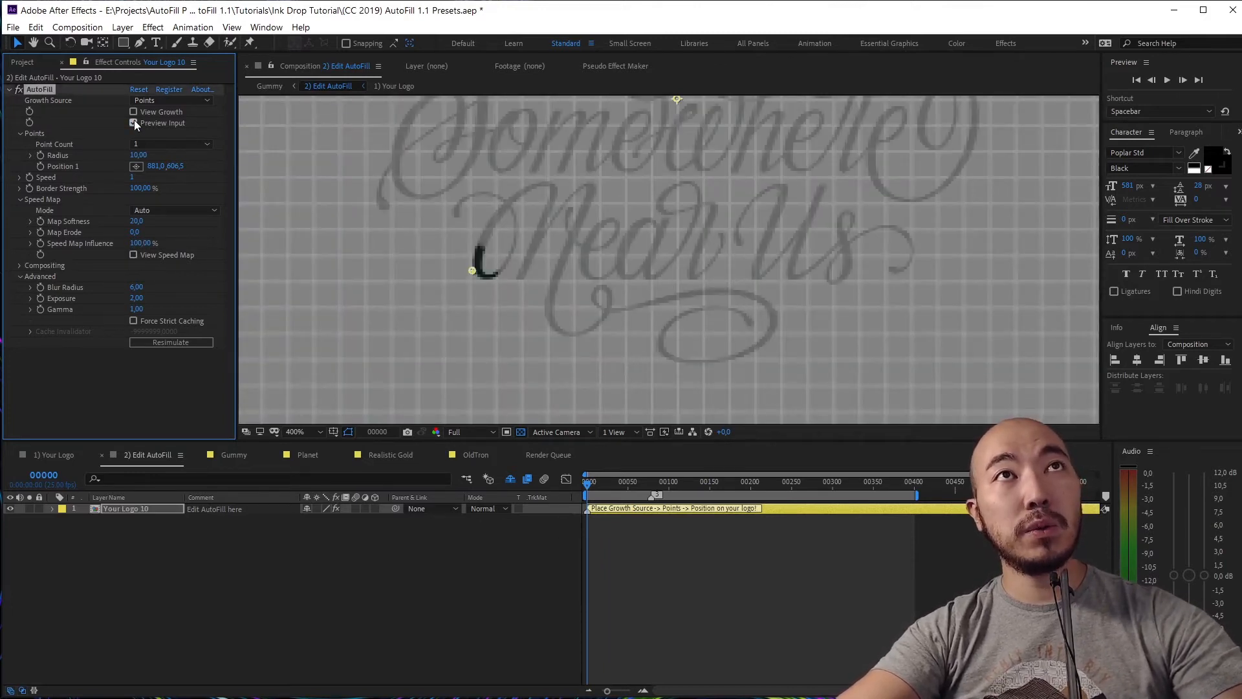
key("space")
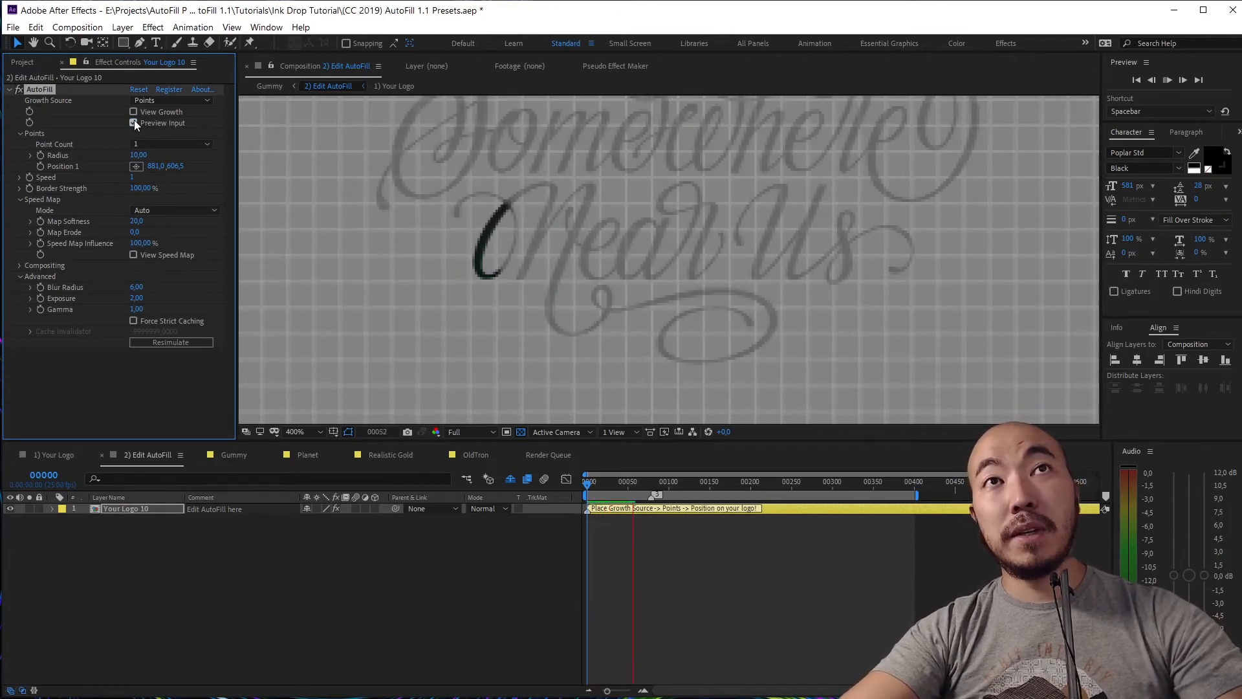
left_click(667, 479)
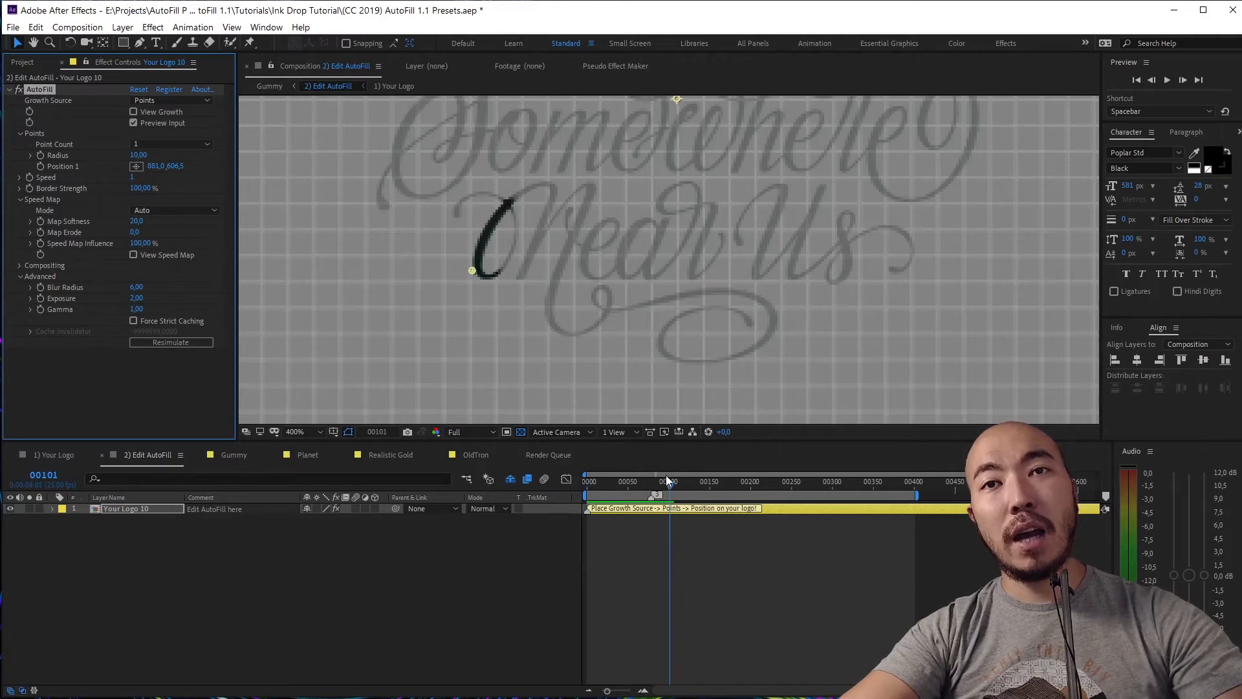
At frame 55, turn View Speed Map back on and inspect it zoomed in
left_click(632, 483)
left_click(134, 255)
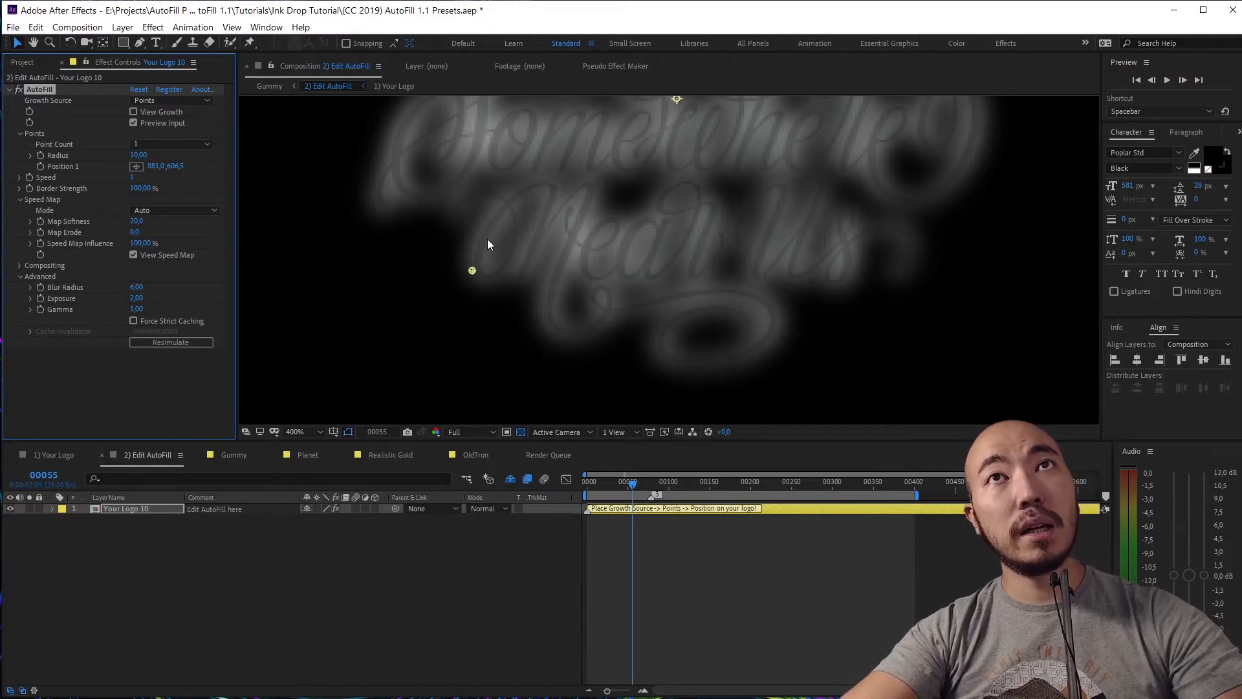
left_click_drag(572, 233, 577, 314)
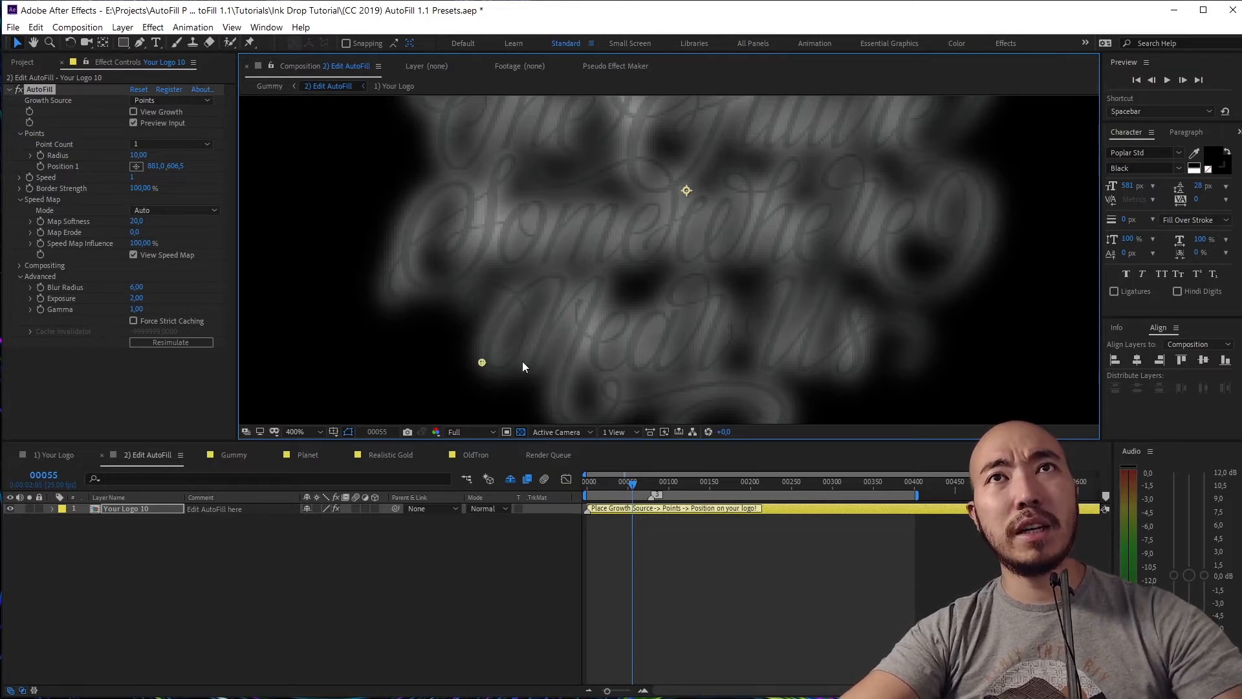
scroll(580, 366, "up", 1)
left_click_drag(605, 377, 609, 185)
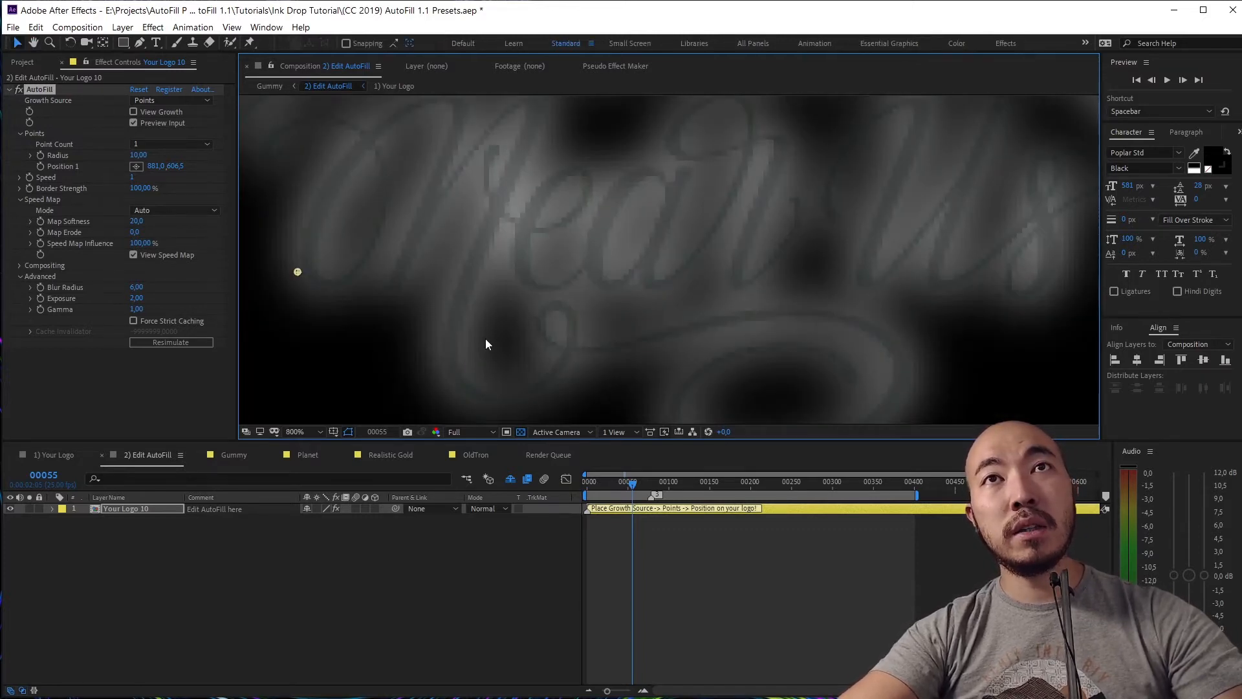
left_click_drag(528, 407, 527, 344)
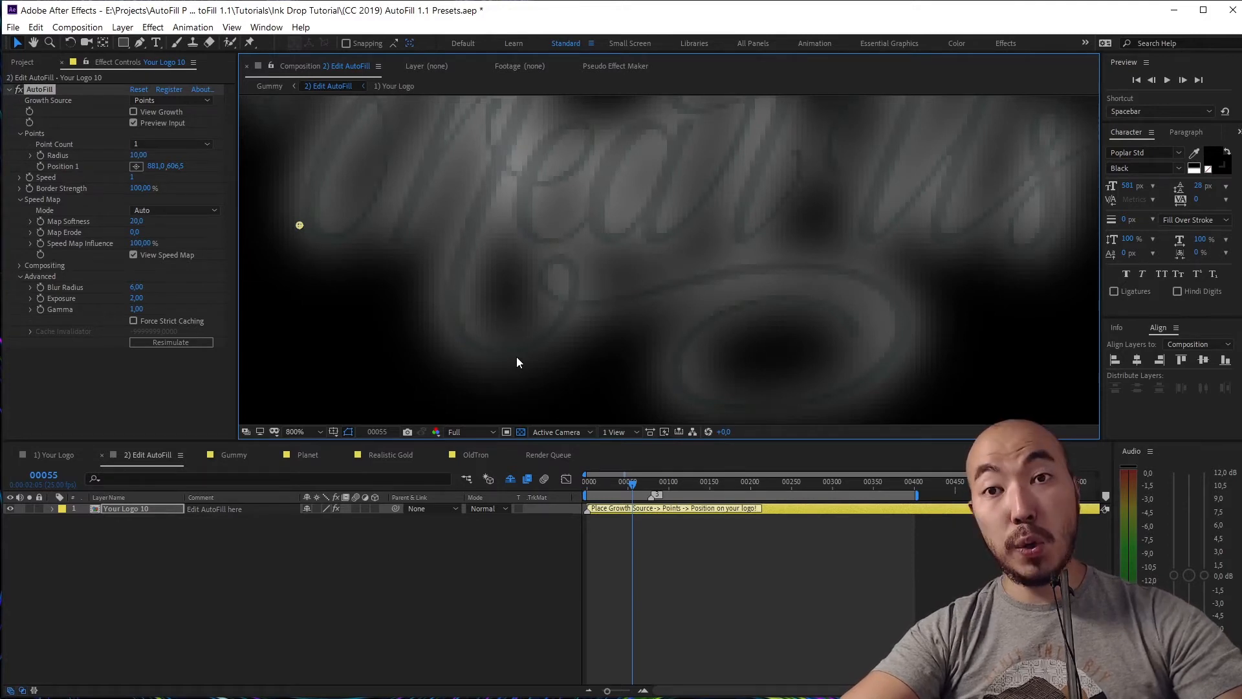
Switch Speed Map Mode to Auto and set Map Softness to 2
left_click(192, 212)
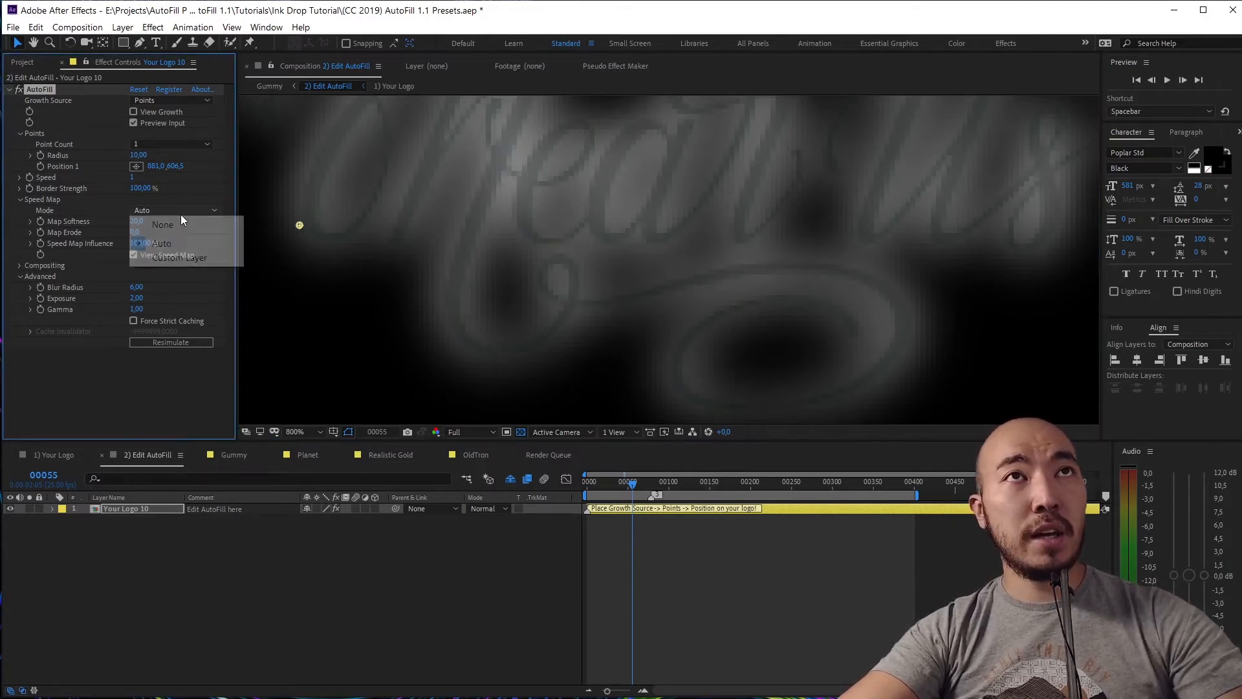
left_click(181, 223)
left_click(148, 214)
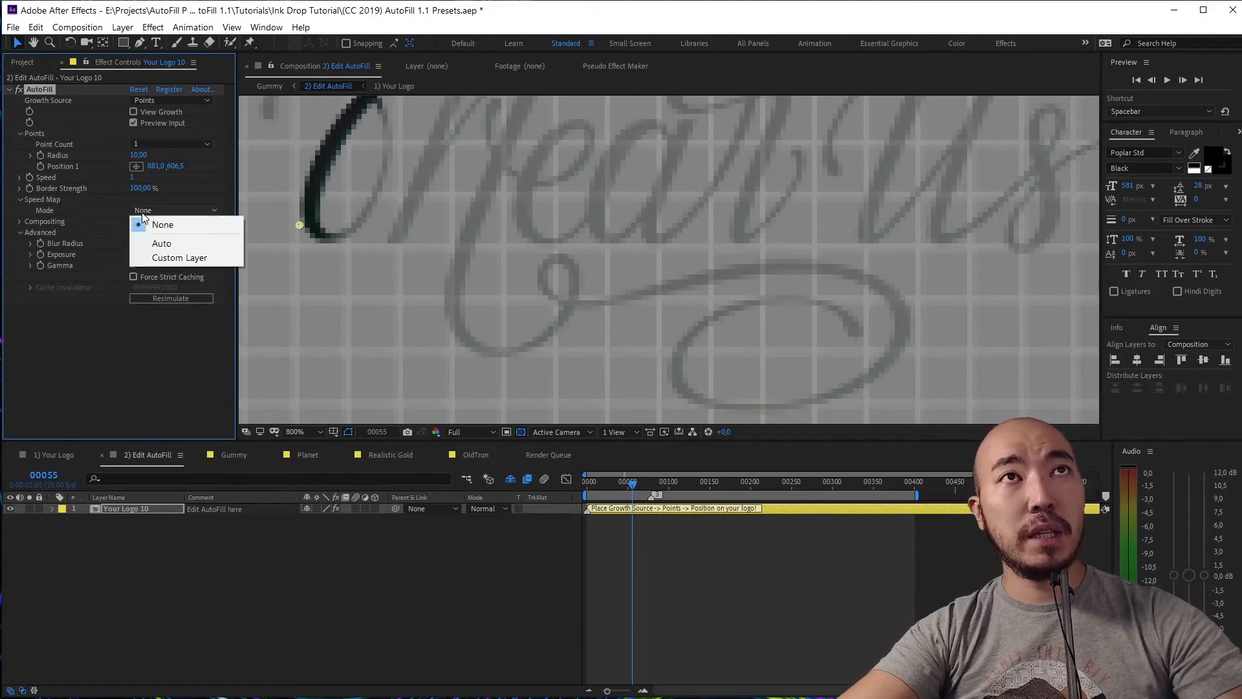
left_click(208, 250)
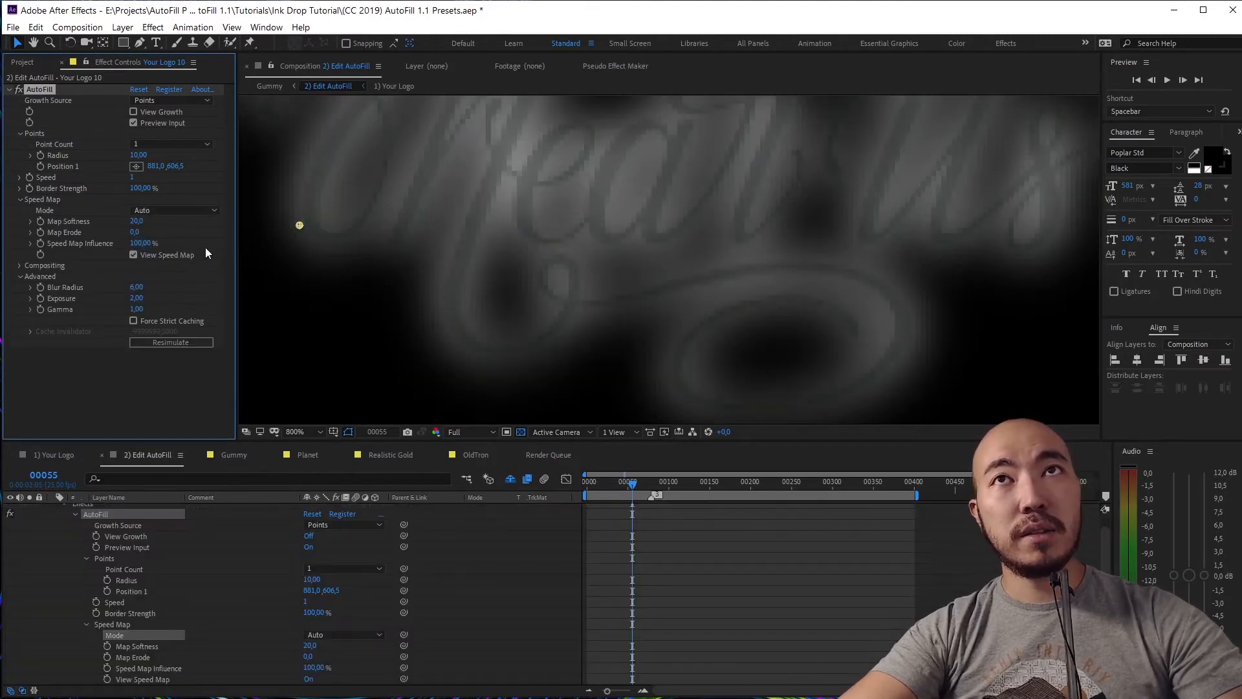
left_click_drag(143, 226, 12, 226)
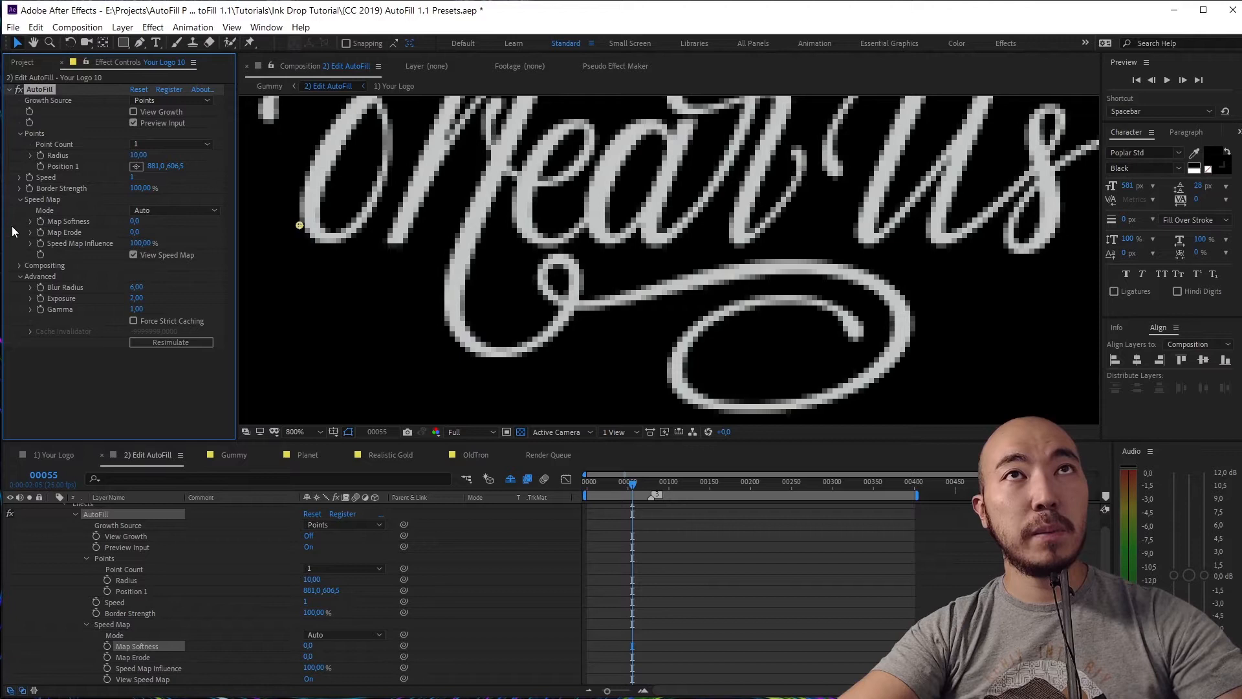
left_click(134, 222)
type("2")
left_click(196, 227)
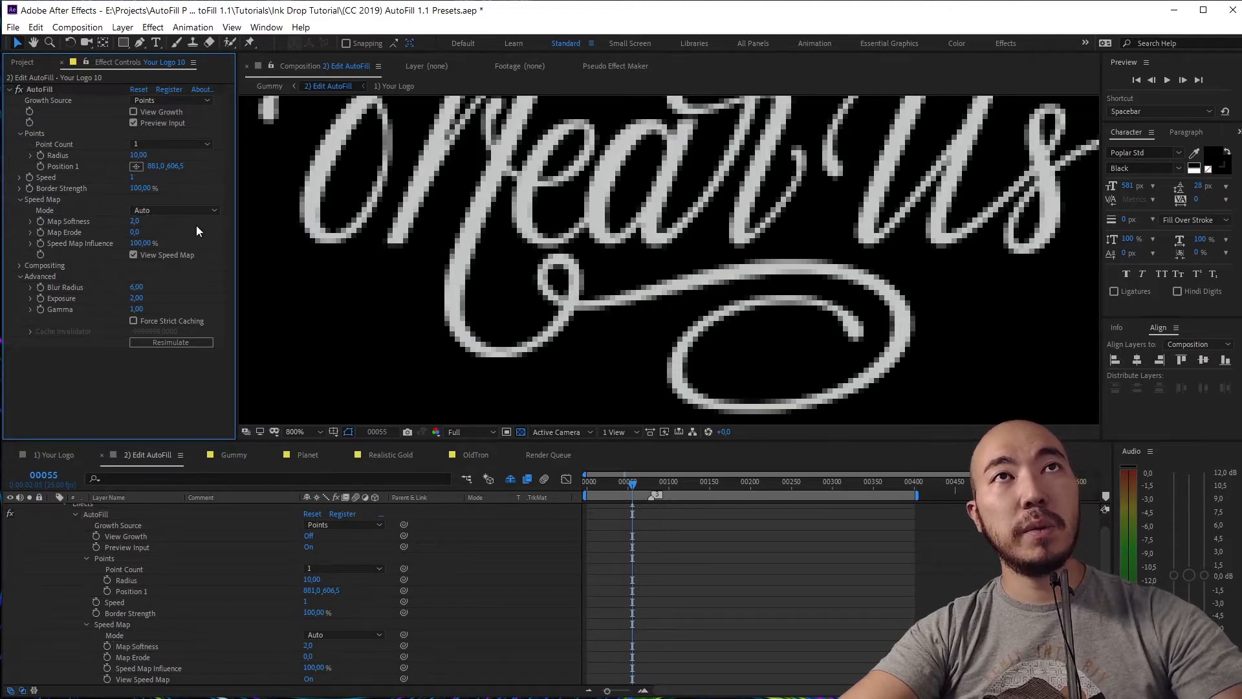
left_click_drag(688, 206, 659, 306)
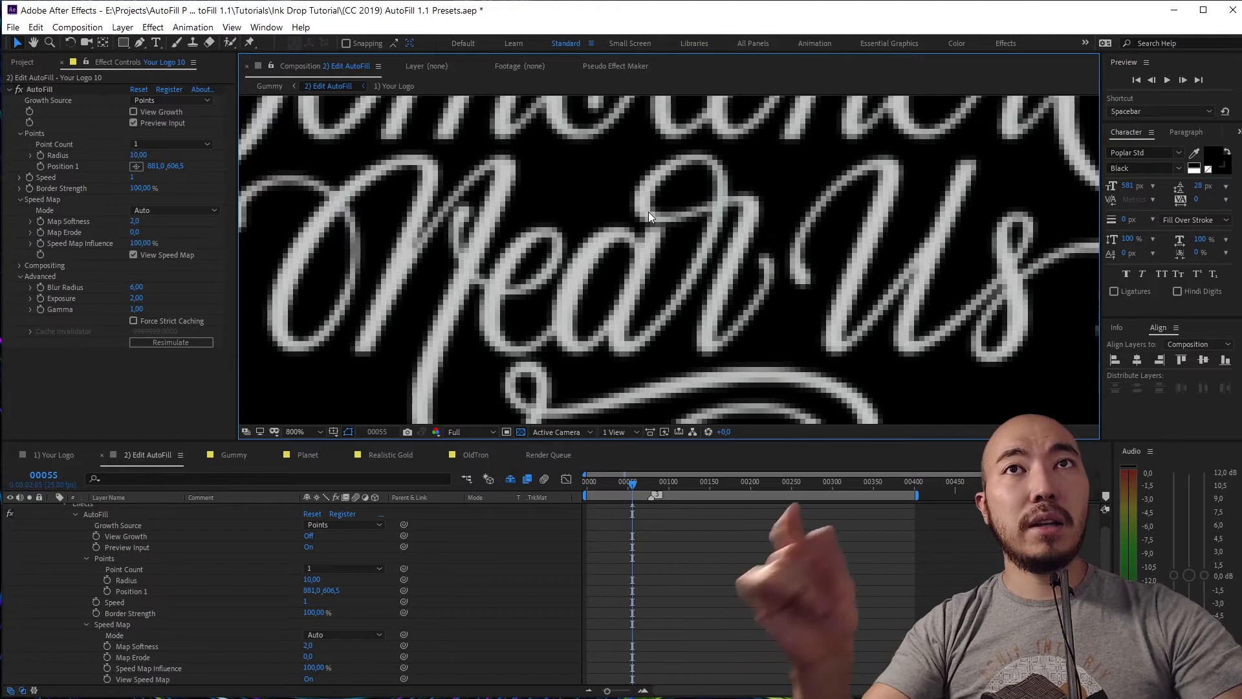
Hide the speed map and preview the ink filling the lettering from frame 0, panning to follow it
left_click(148, 254)
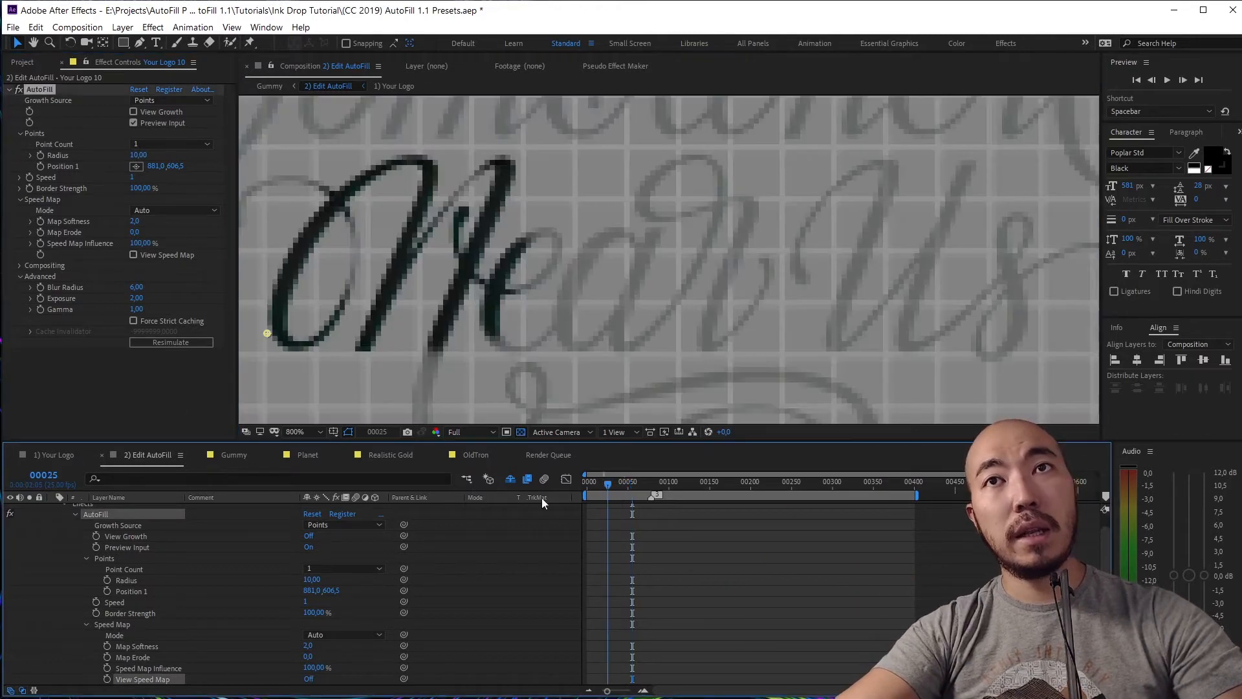
key("Home")
key("space")
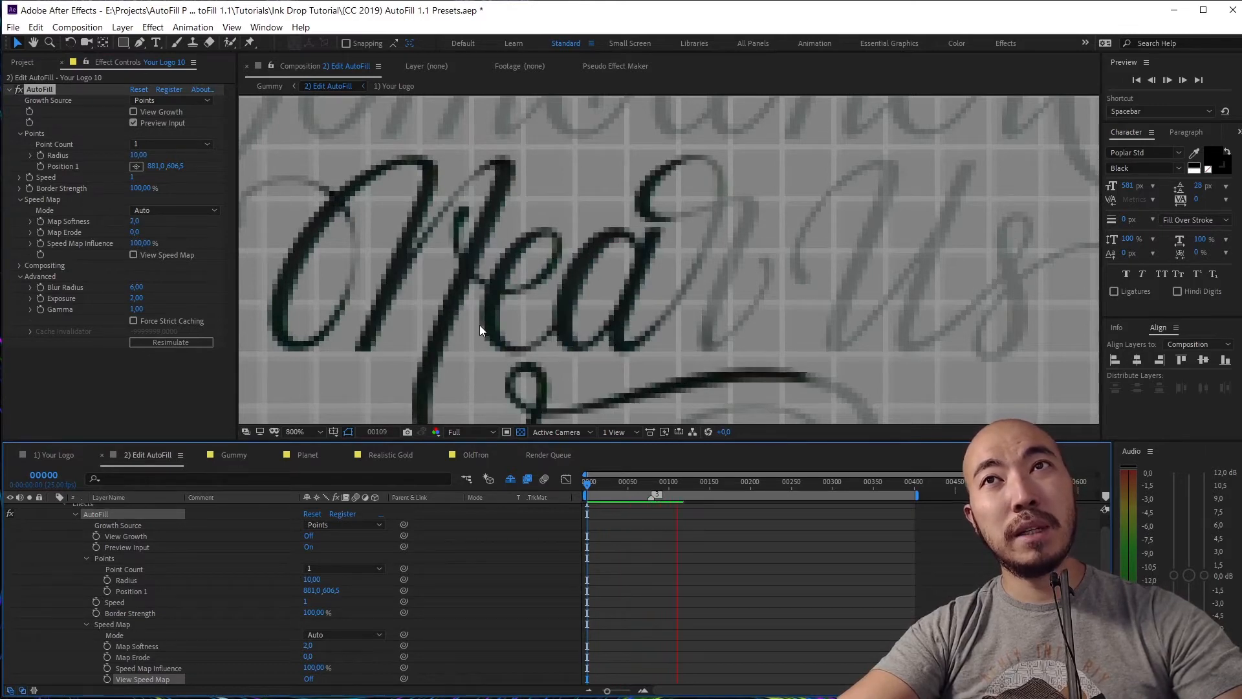
key("space")
left_click_drag(654, 266, 615, 172)
key("space")
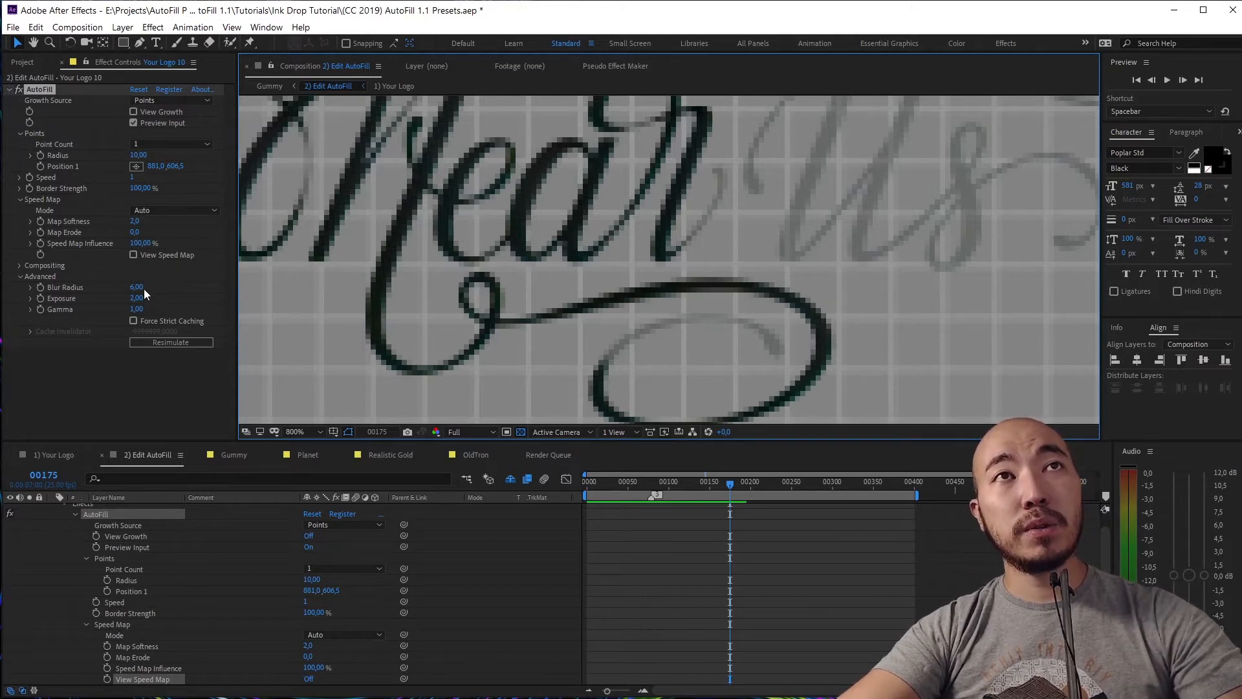
left_click_drag(717, 323, 640, 336)
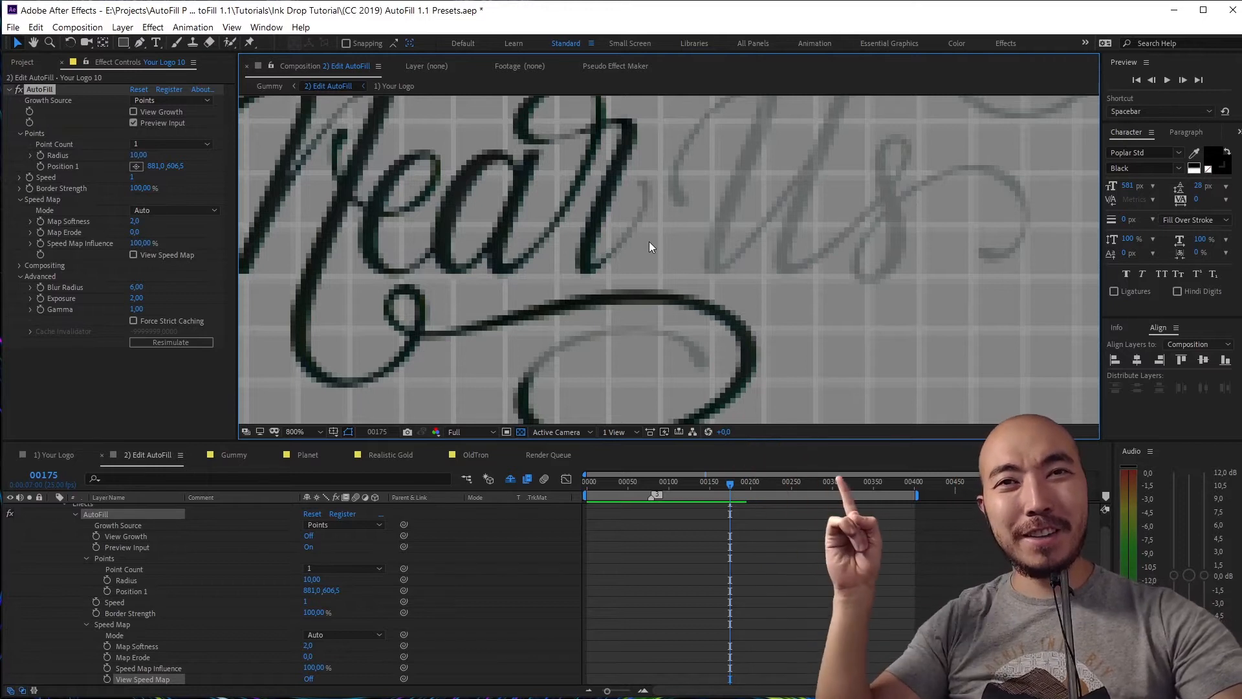
Set AutoFill's Blur Radius to 2 and preview the sharper ink edge
left_click(140, 288)
left_click_drag(668, 484, 497, 482)
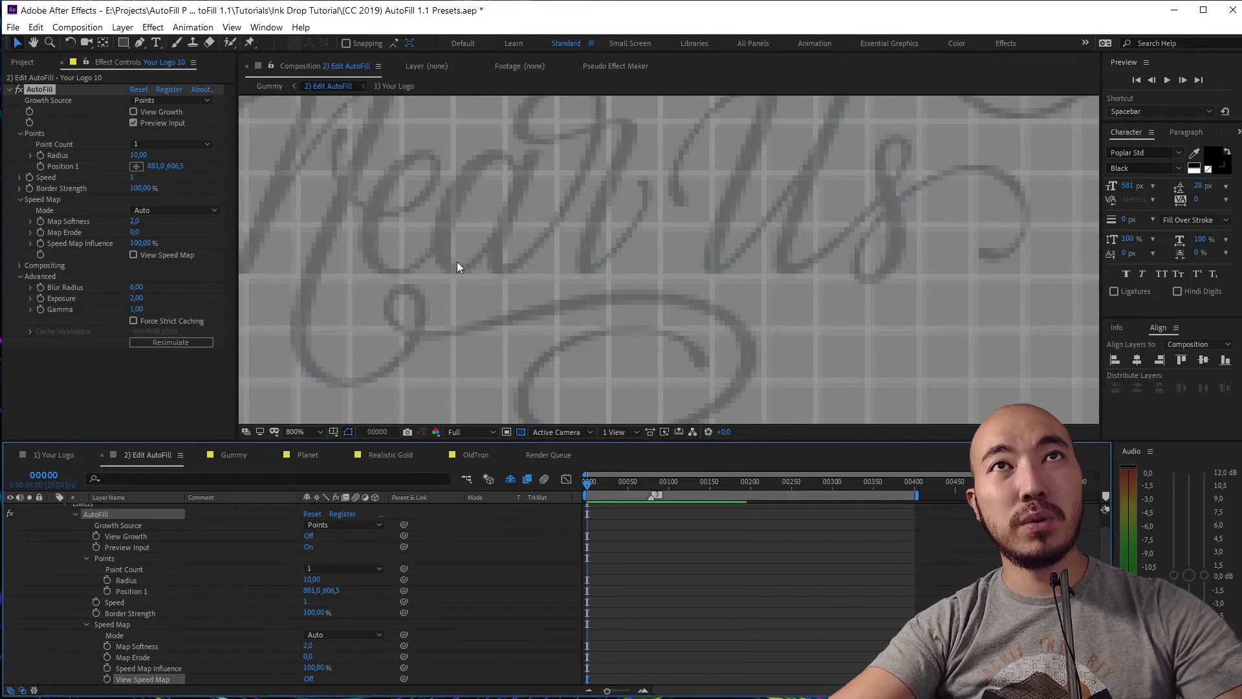
left_click_drag(457, 264, 650, 297)
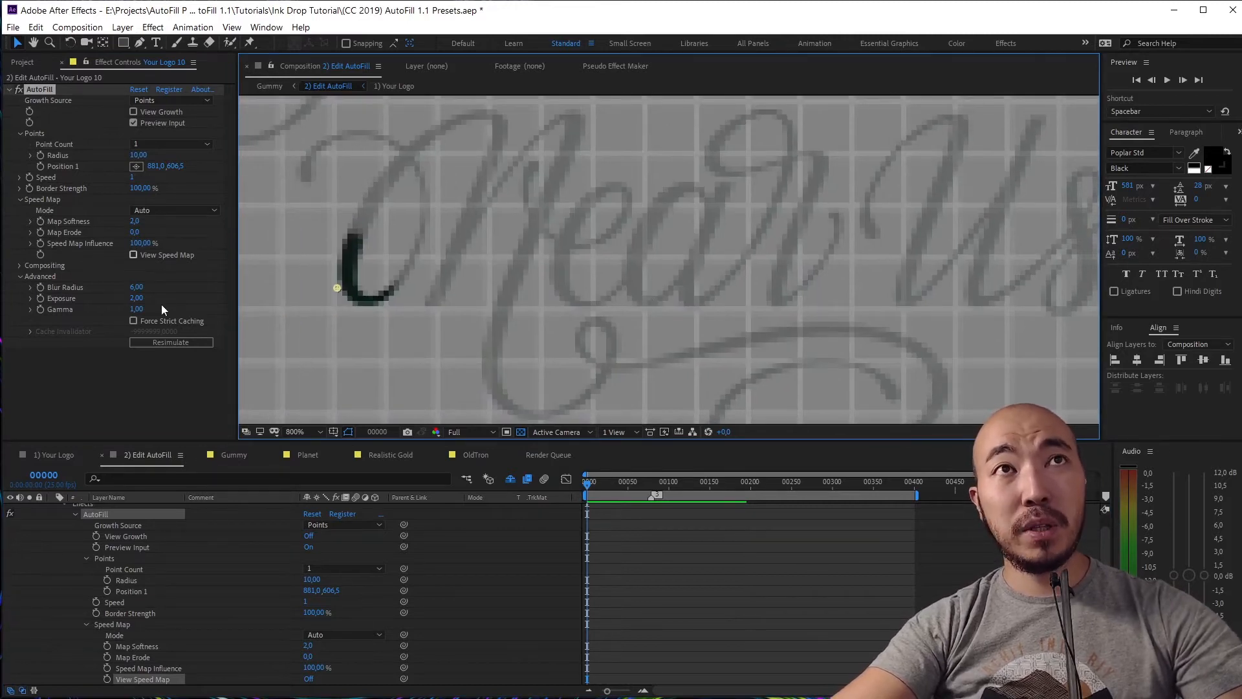
left_click(136, 286)
type("2")
key("Return")
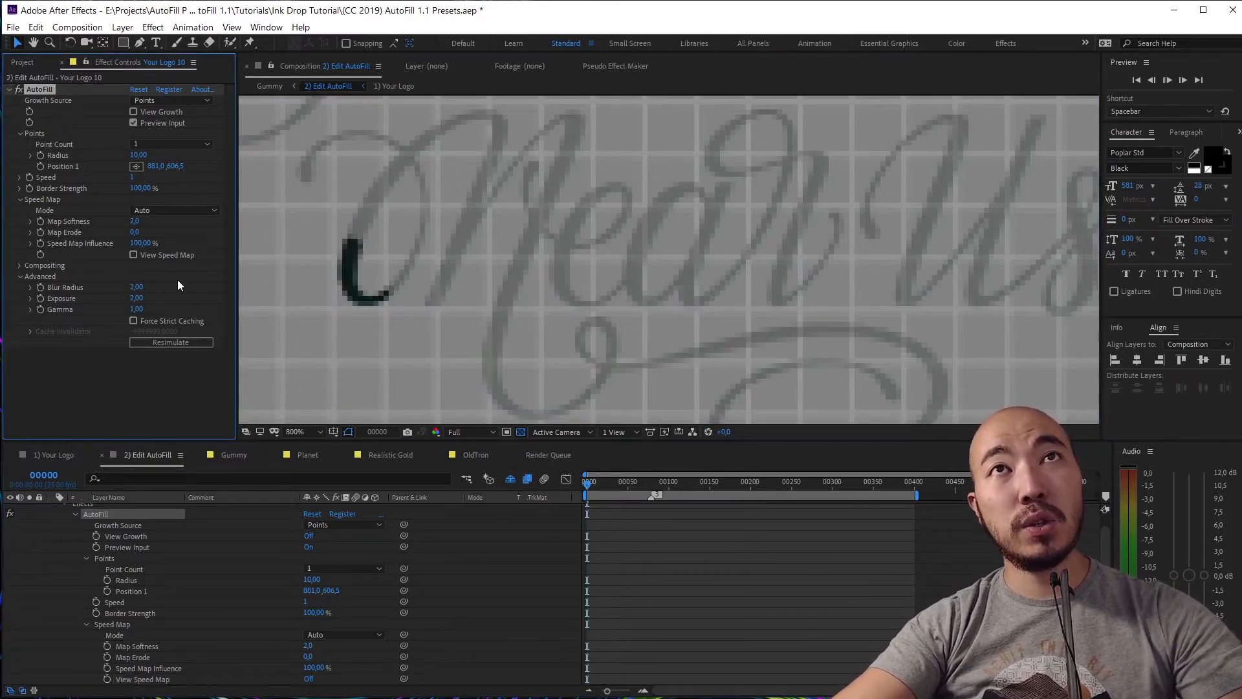
key("space")
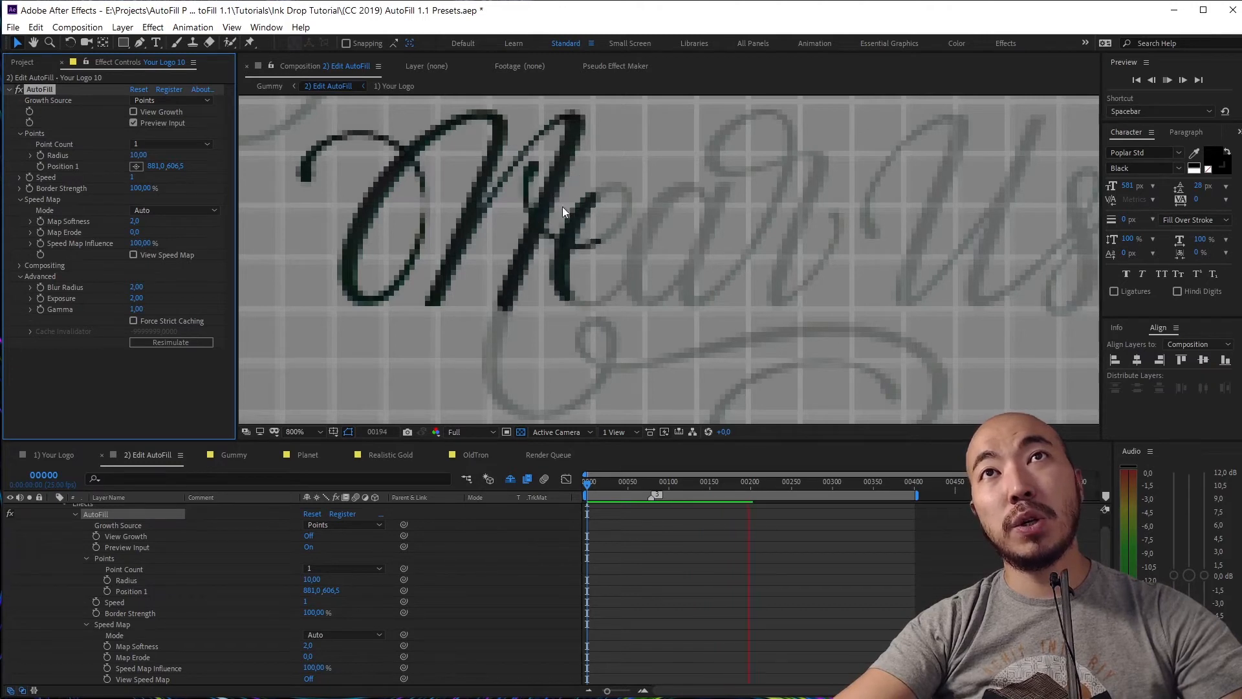
key("space")
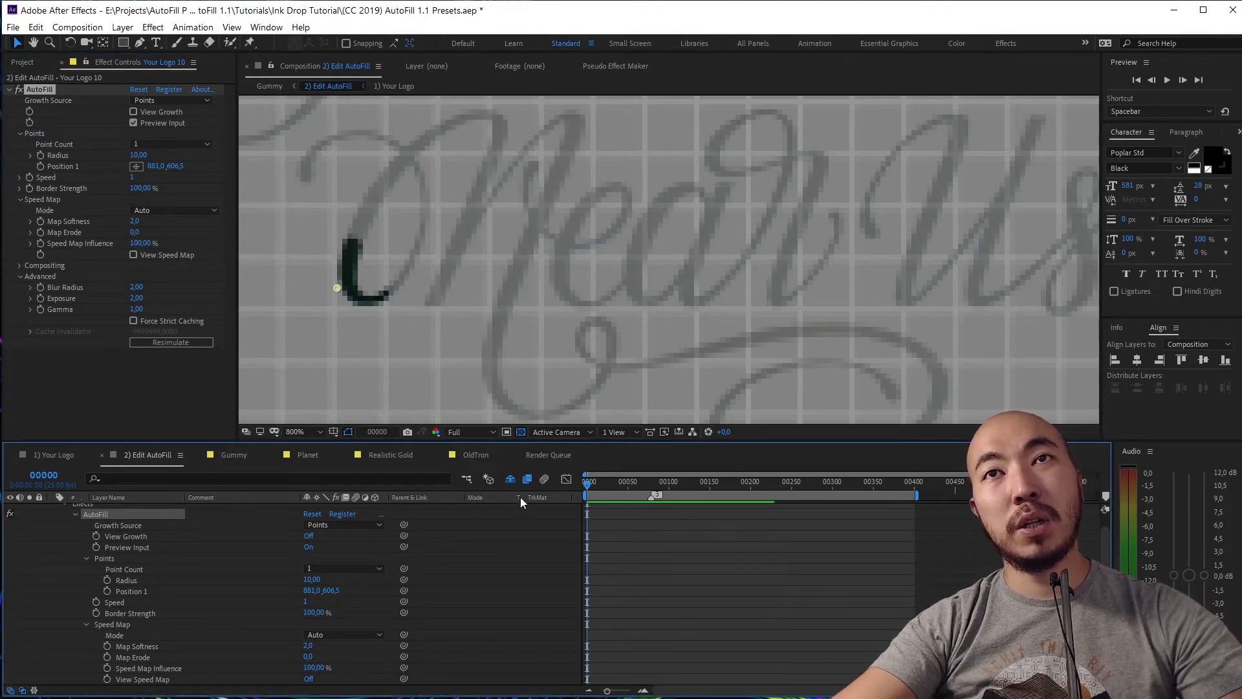
Try an AutoFill speed of 9 and preview the faster growth around frame 56
left_click(134, 178)
type("9")
key("Return")
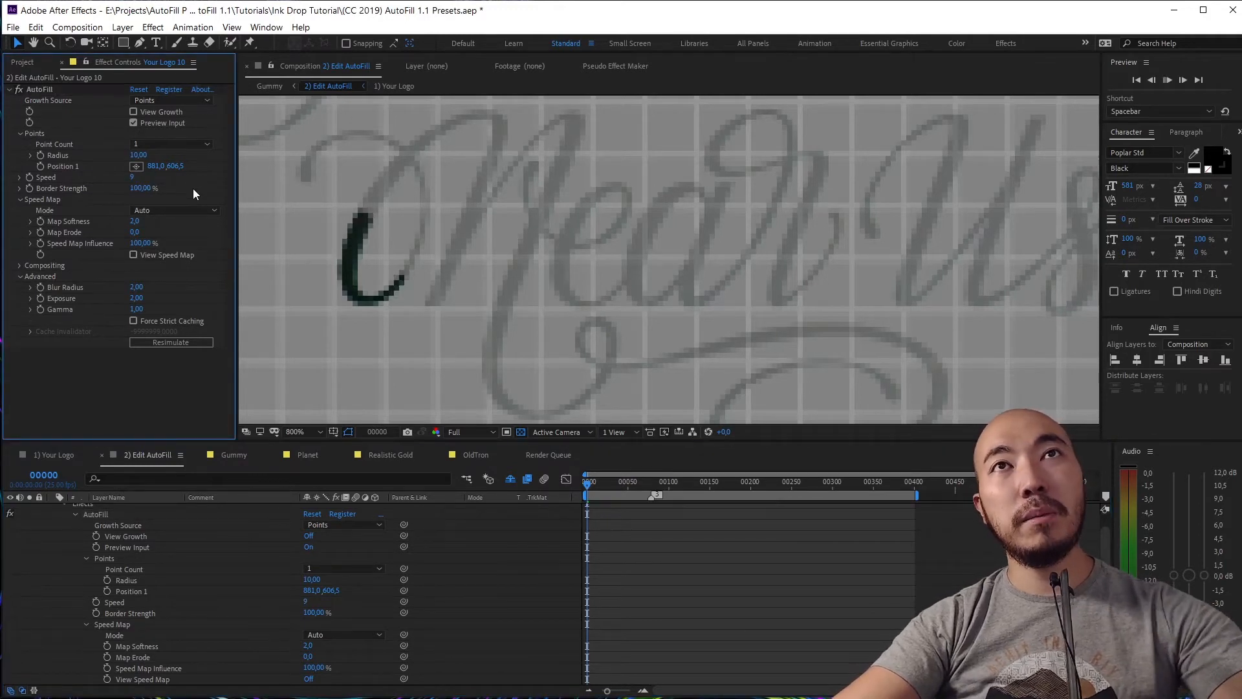
key("space")
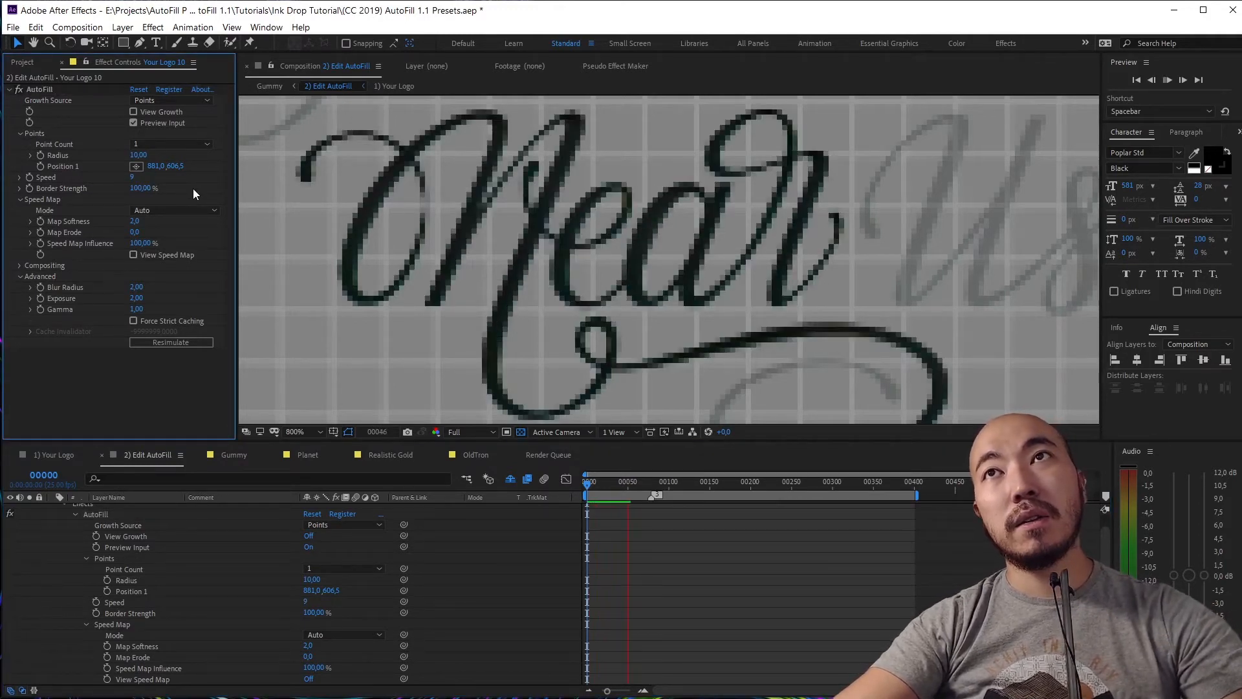
key("space")
left_click_drag(634, 484, 539, 487)
key("space")
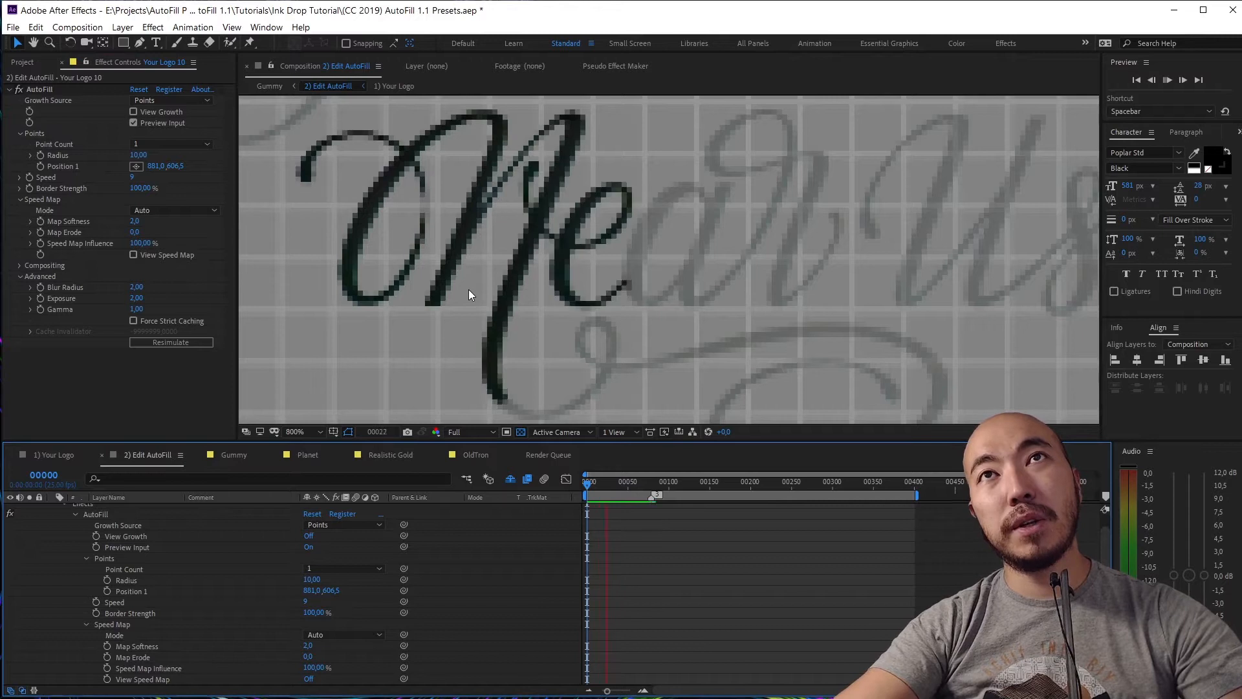
key("space")
Lower the speed to 6, preview the growth, and go to the 1) Your Logo composition
left_click(132, 176)
type("6")
key("Return")
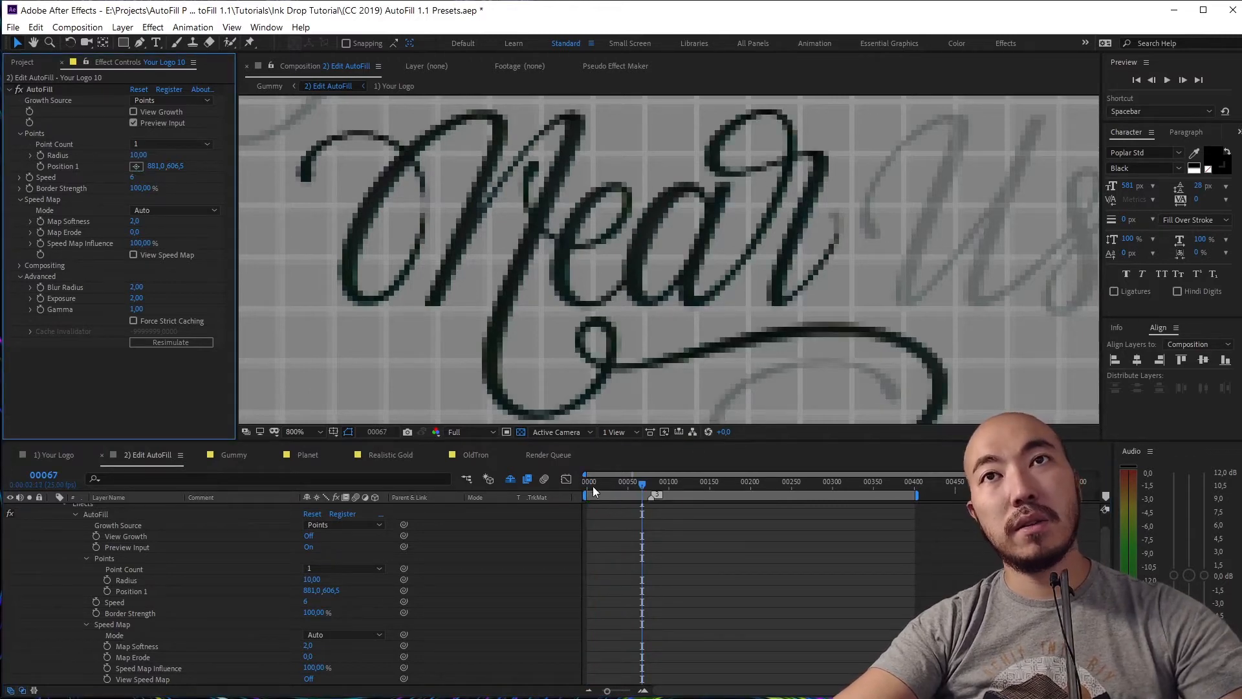
left_click_drag(593, 487, 587, 486)
key("space")
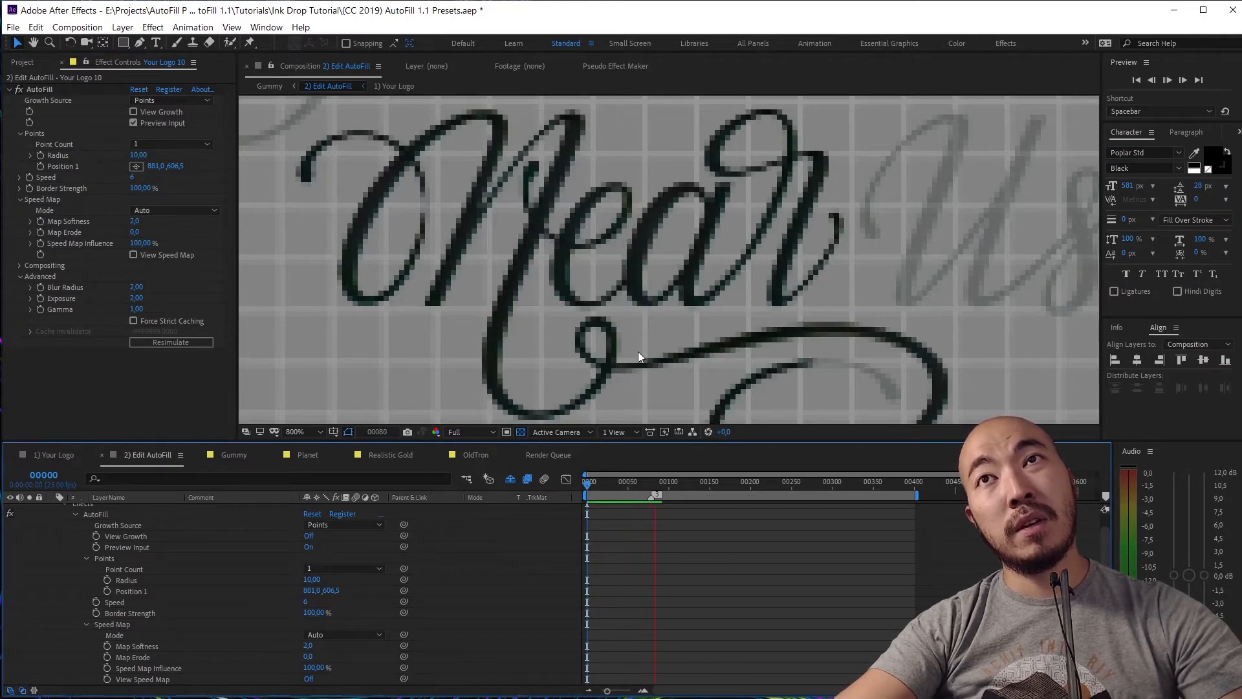
key("space")
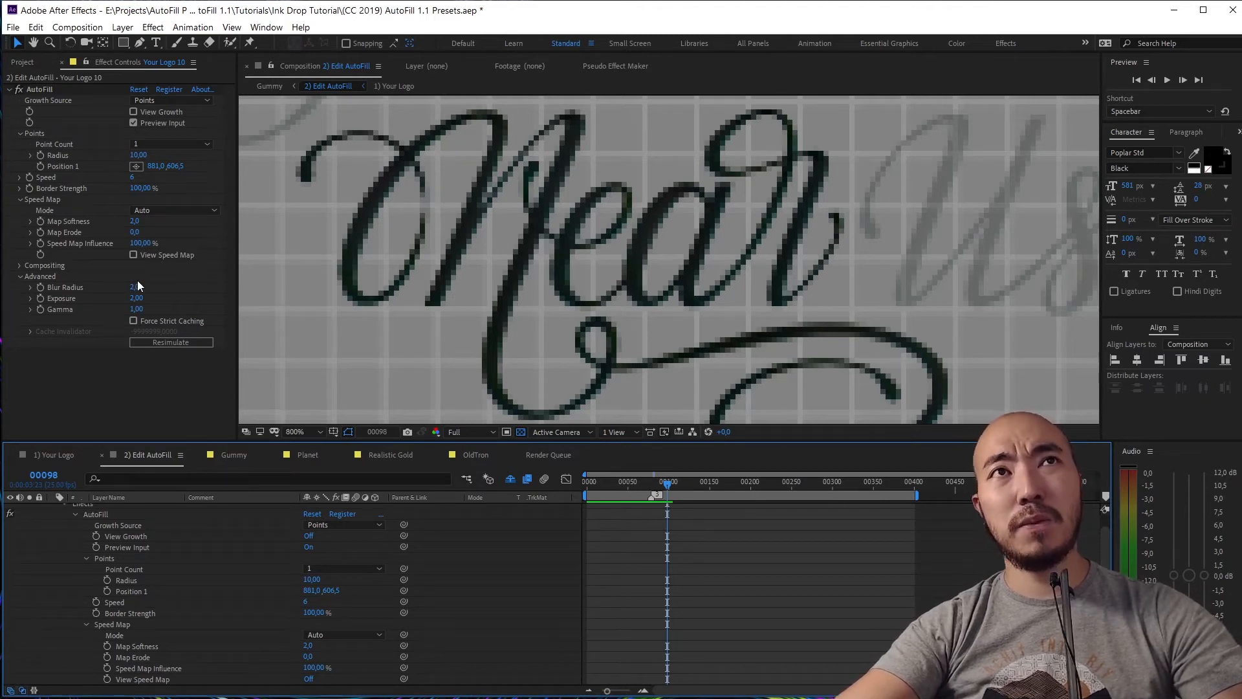
left_click(76, 455)
Hide the letter B layer while keeping the script logo visible, checking the result in Edit AutoFill
left_click(10, 530)
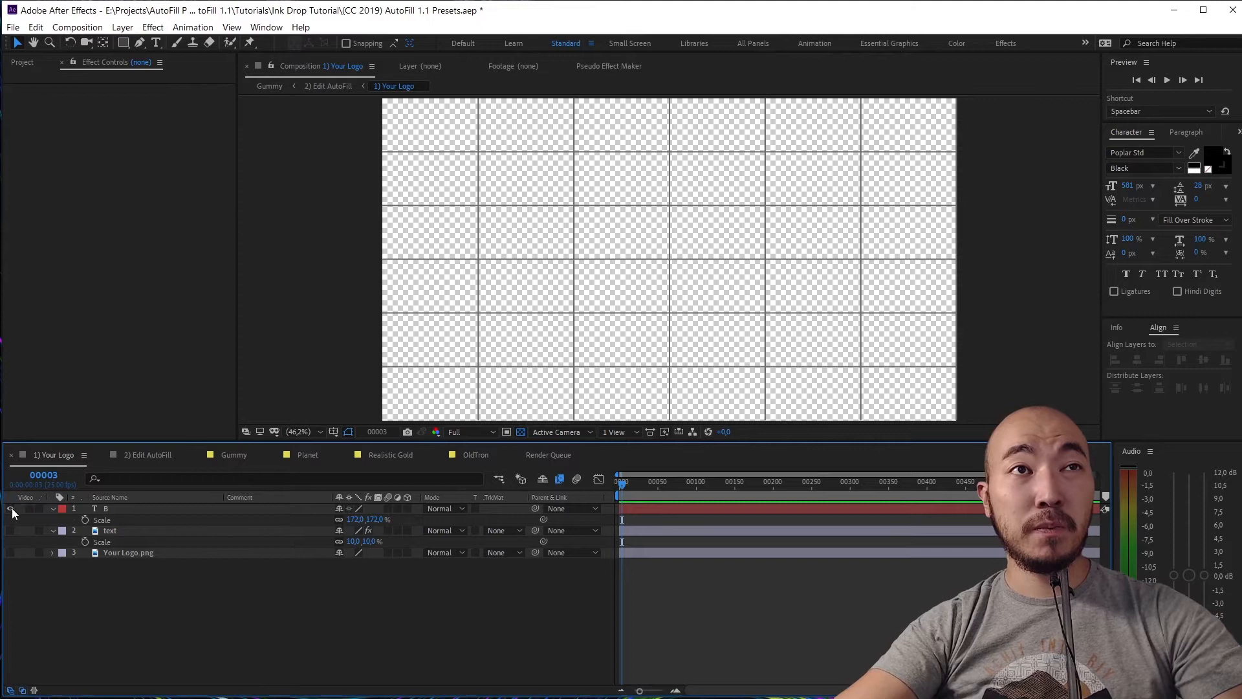
left_click(153, 457)
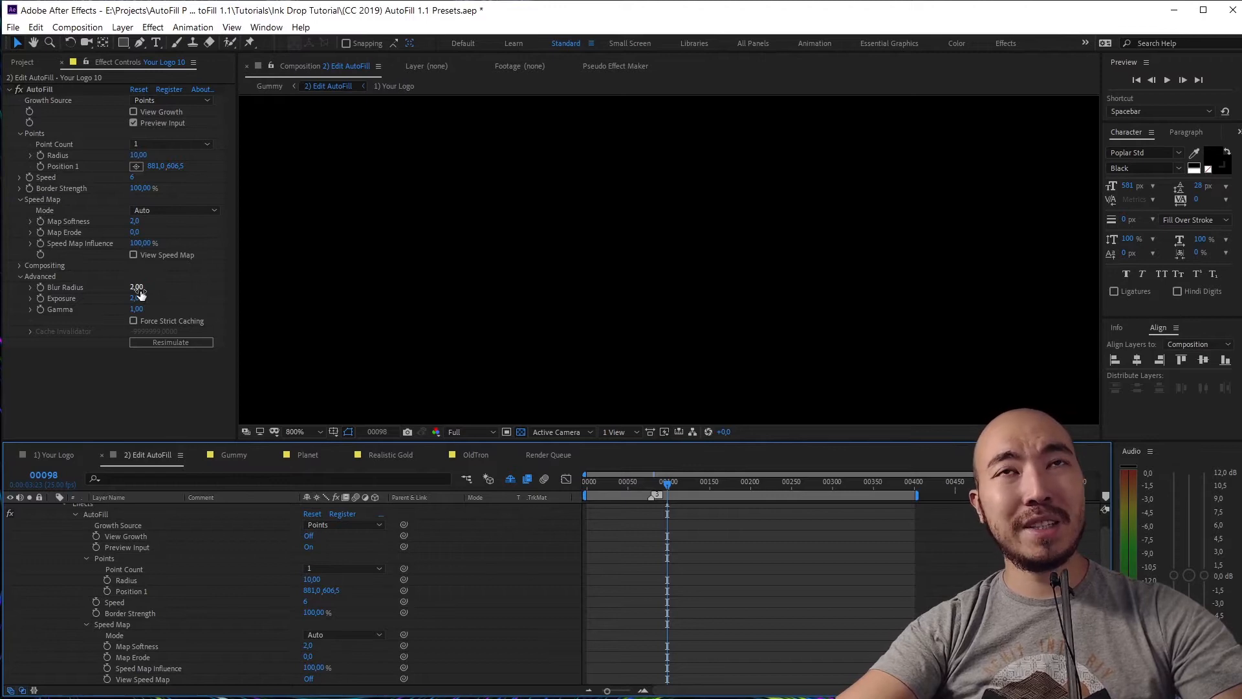
left_click(51, 456)
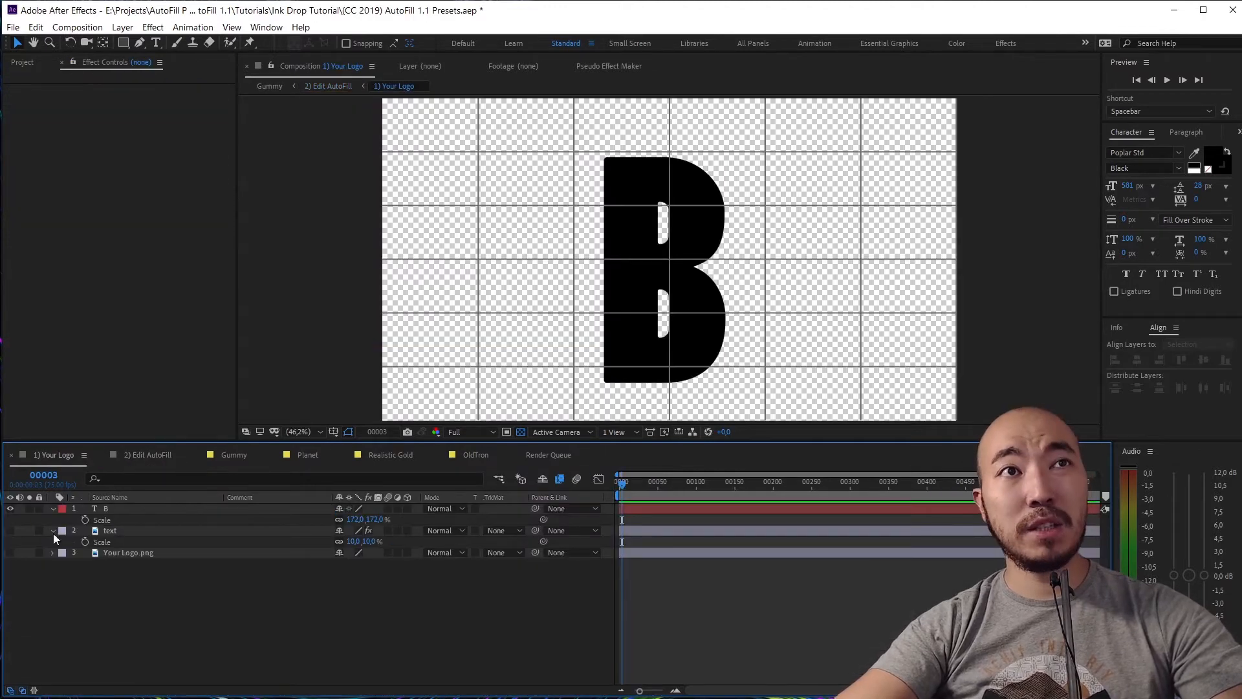
left_click(10, 509)
left_click(10, 531)
scroll(707, 324, "up", 4)
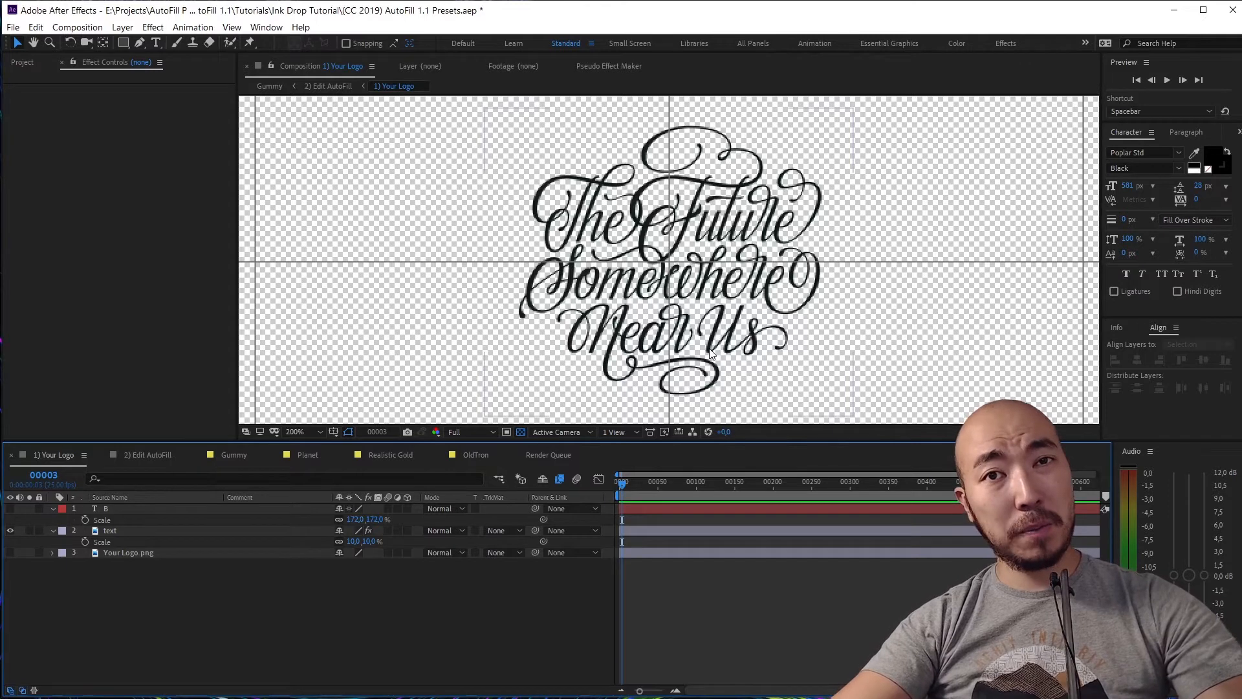
left_click(144, 456)
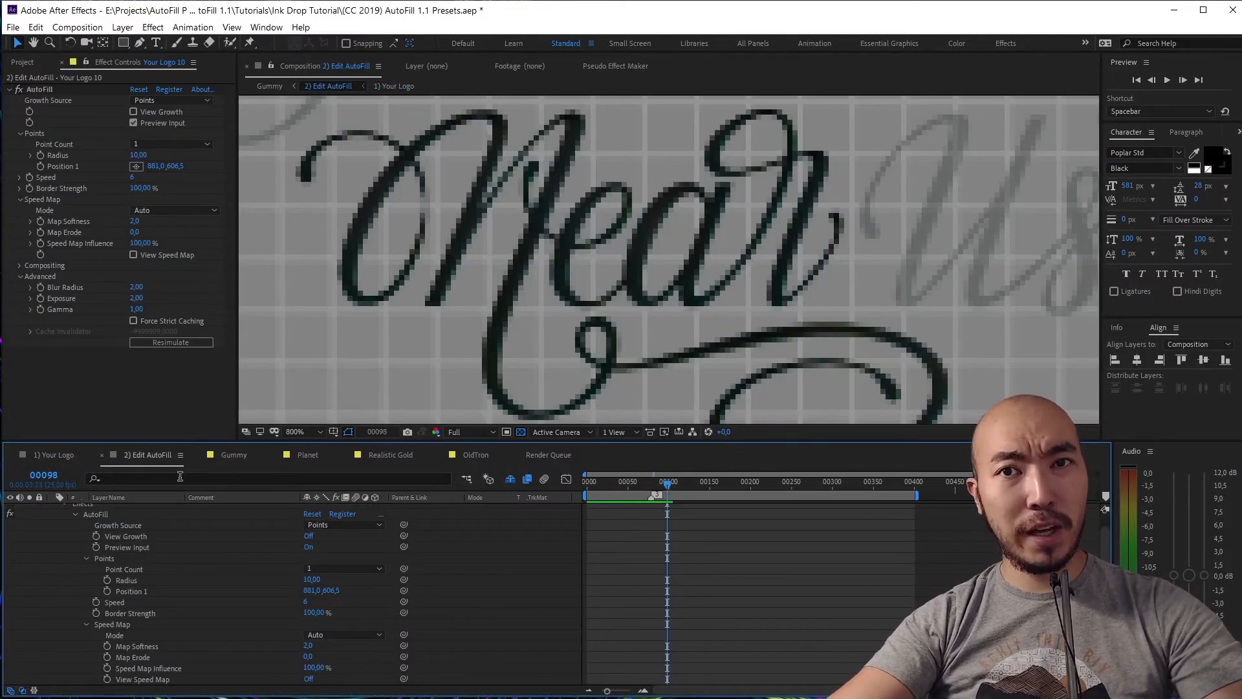
Hide the text layer, show Your Logo.png, and return to the 2) Edit AutoFill composition
scroll(103, 550, "up", 1)
left_click(54, 456)
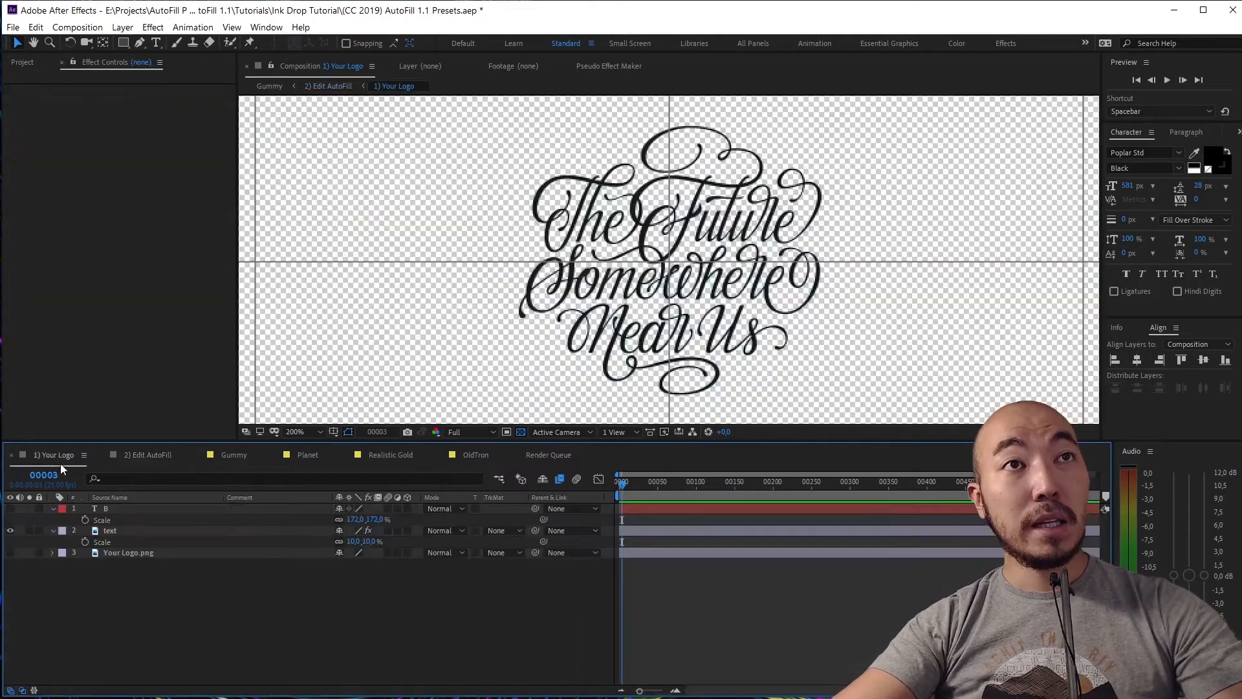
left_click(13, 531)
left_click(10, 553)
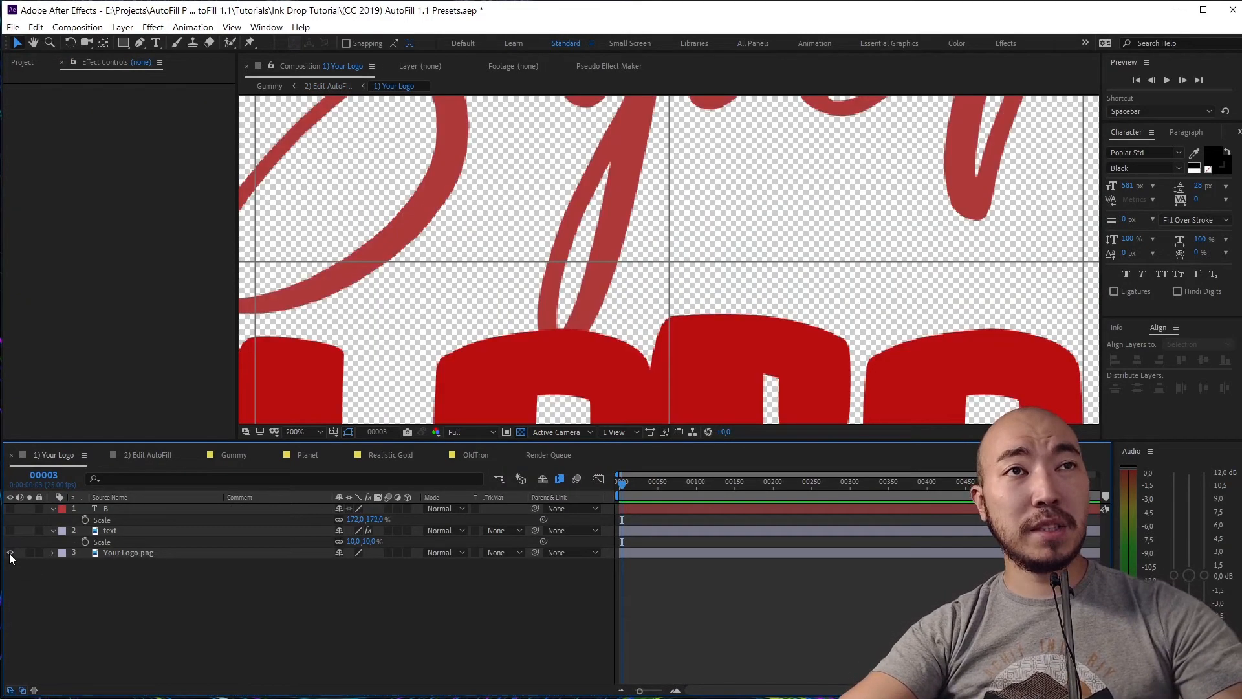
scroll(569, 379, "down", 3)
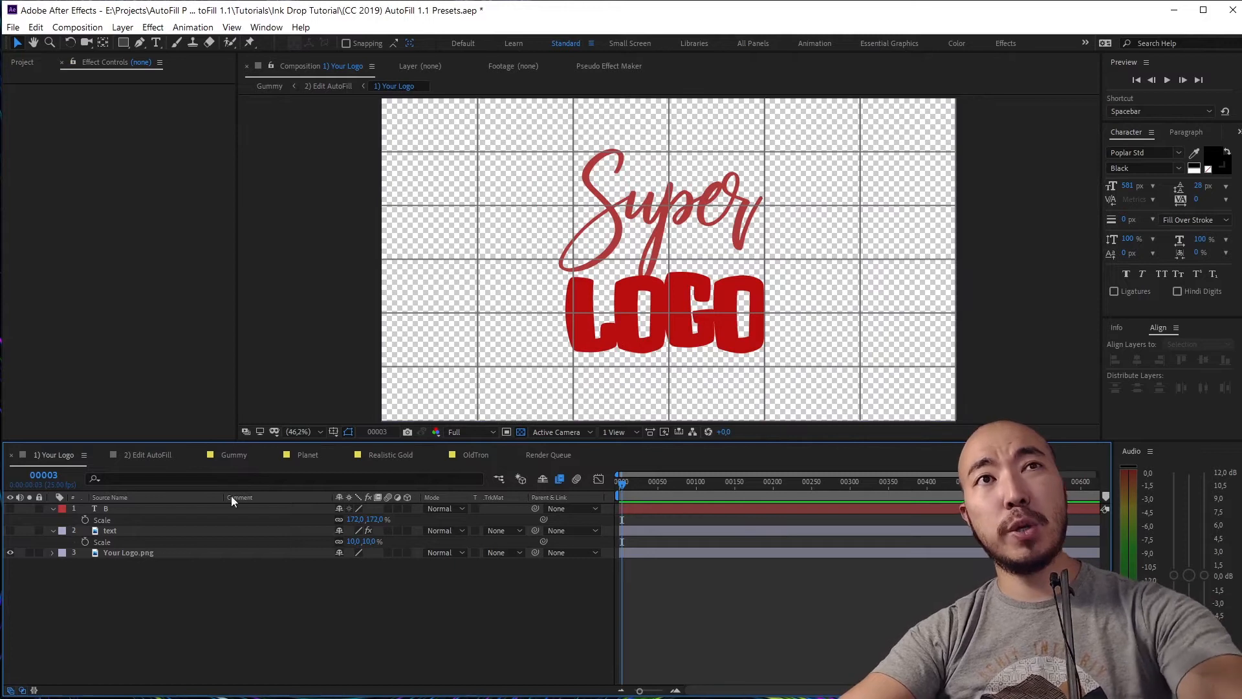
left_click(147, 455)
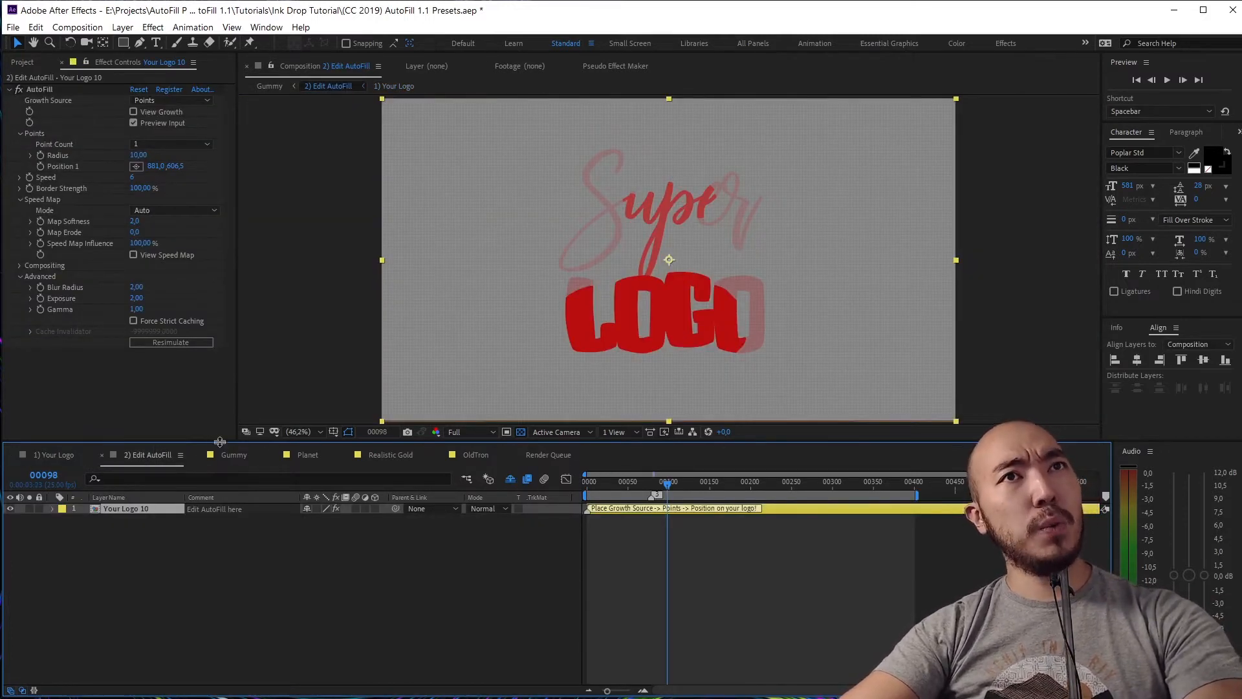
Collapse AutoFill's Advanced and Speed Map sections and preview the current fill
left_click(18, 276)
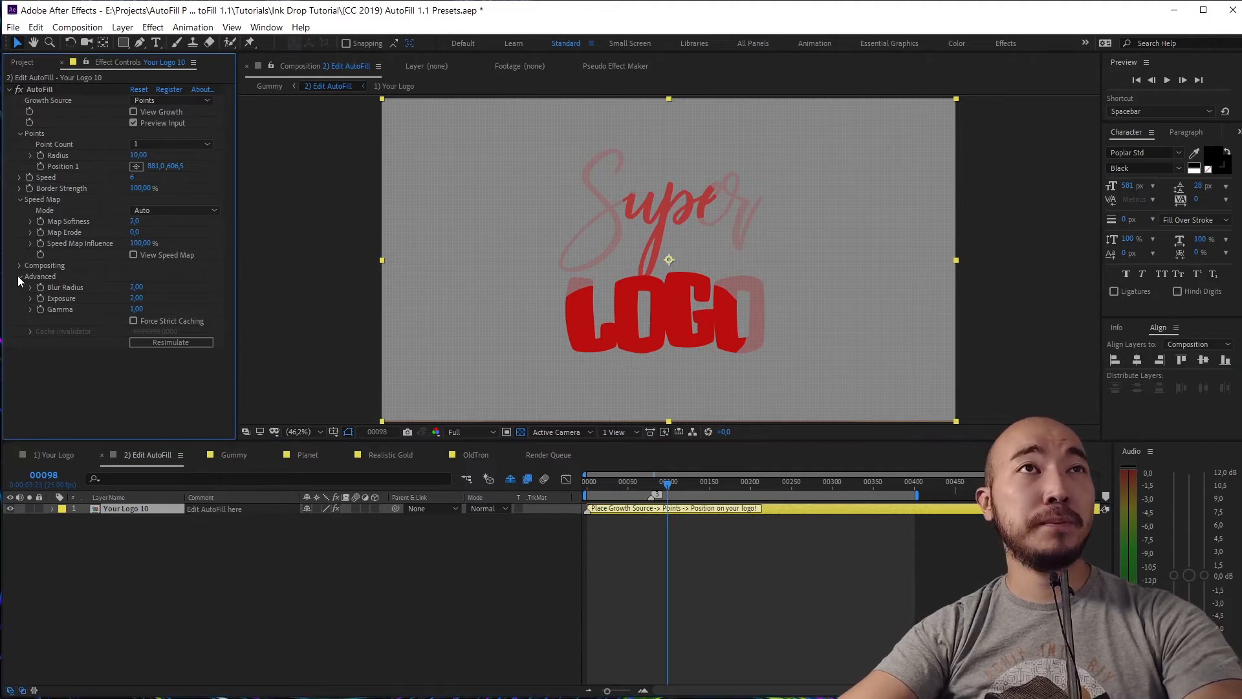
left_click(19, 199)
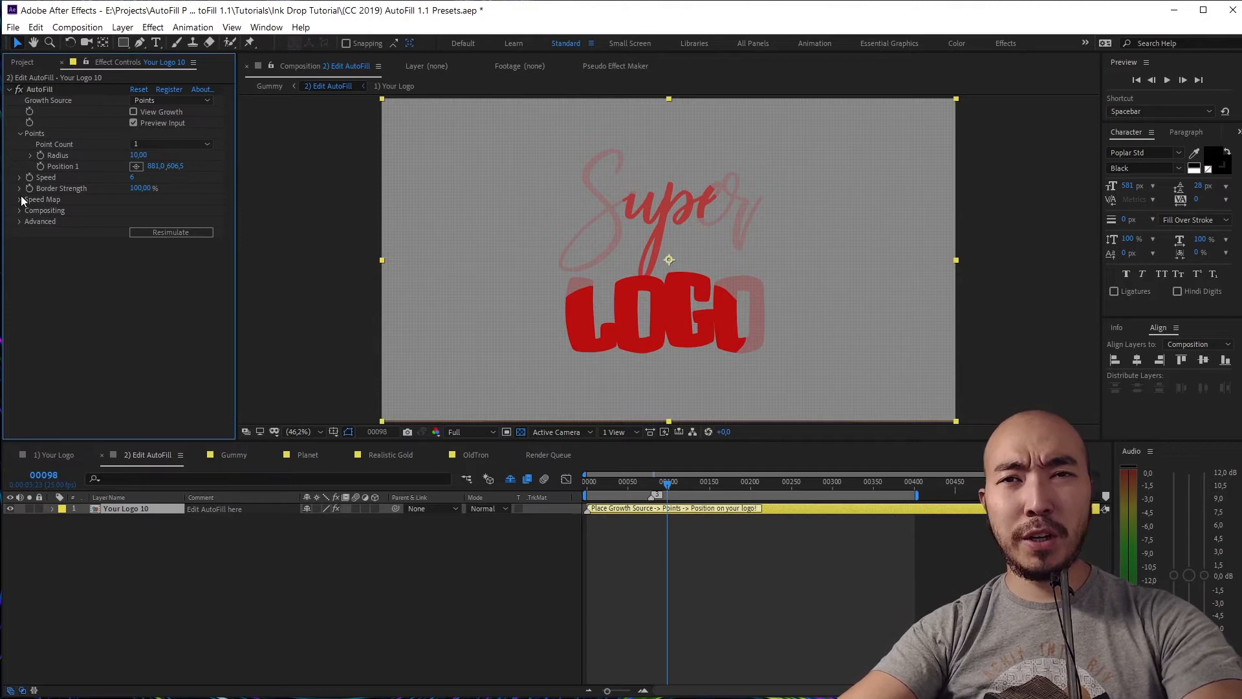
left_click(588, 481)
key("space")
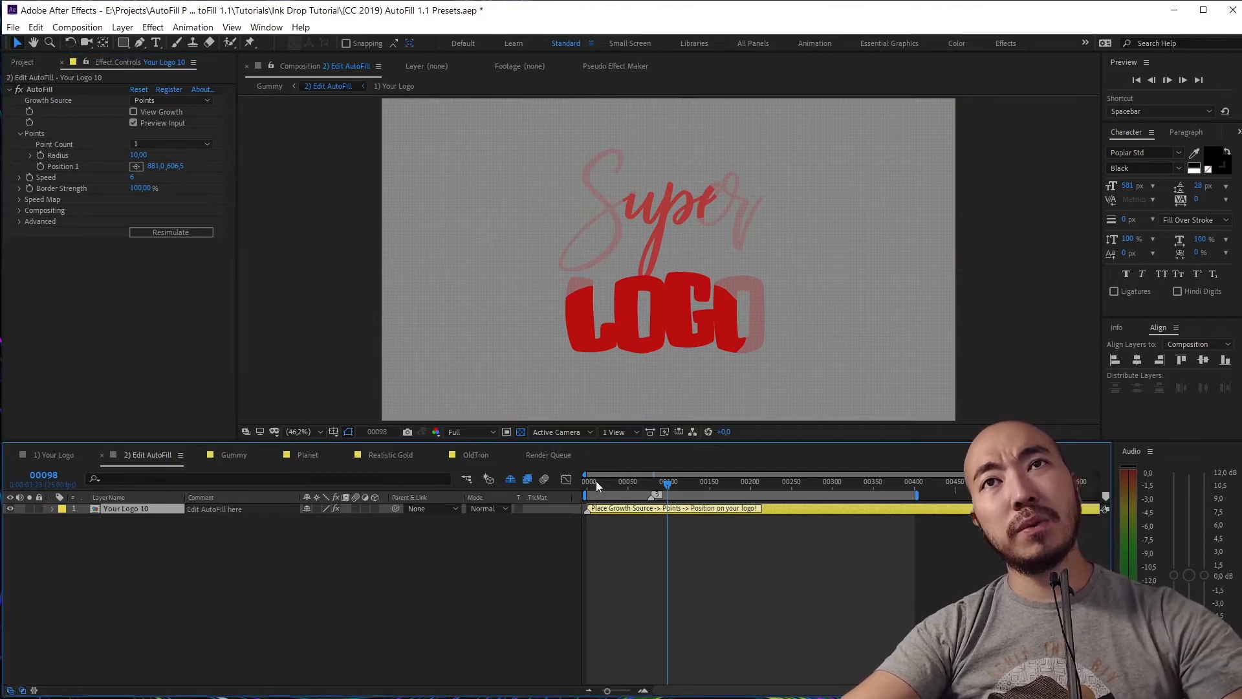
key("space")
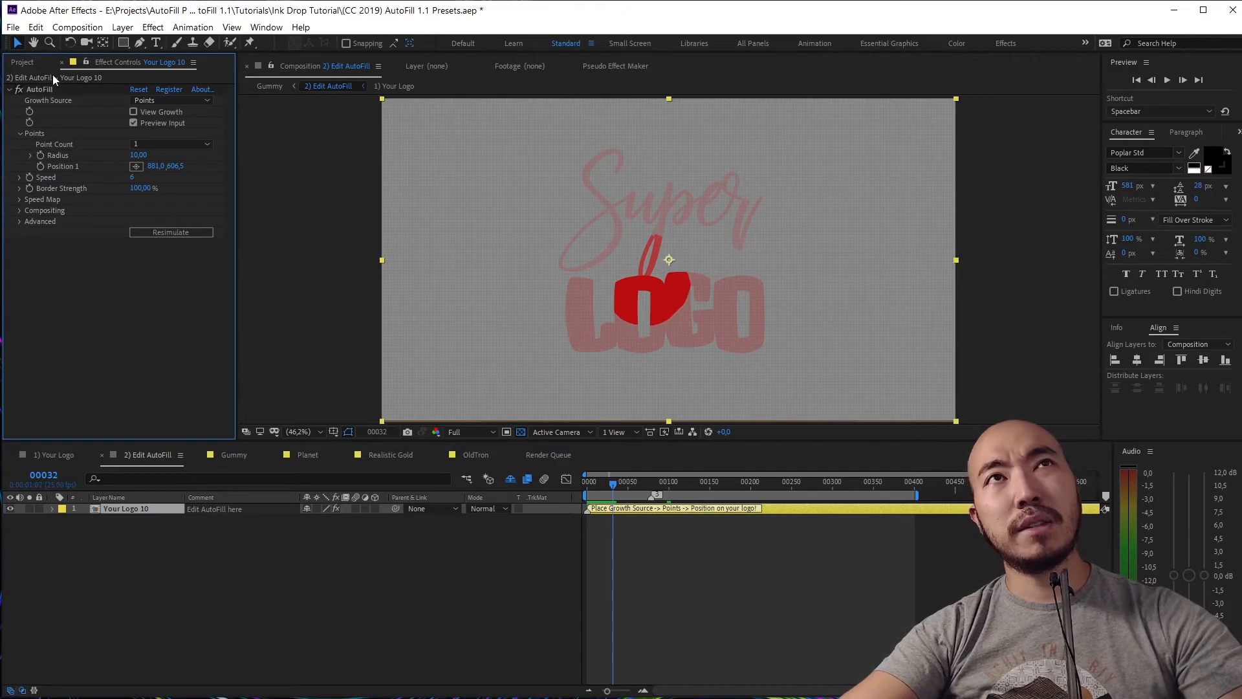
Move the growth point onto the S stroke, set Blur Radius to 6, and preview
left_click(31, 87)
left_click_drag(644, 281, 608, 255)
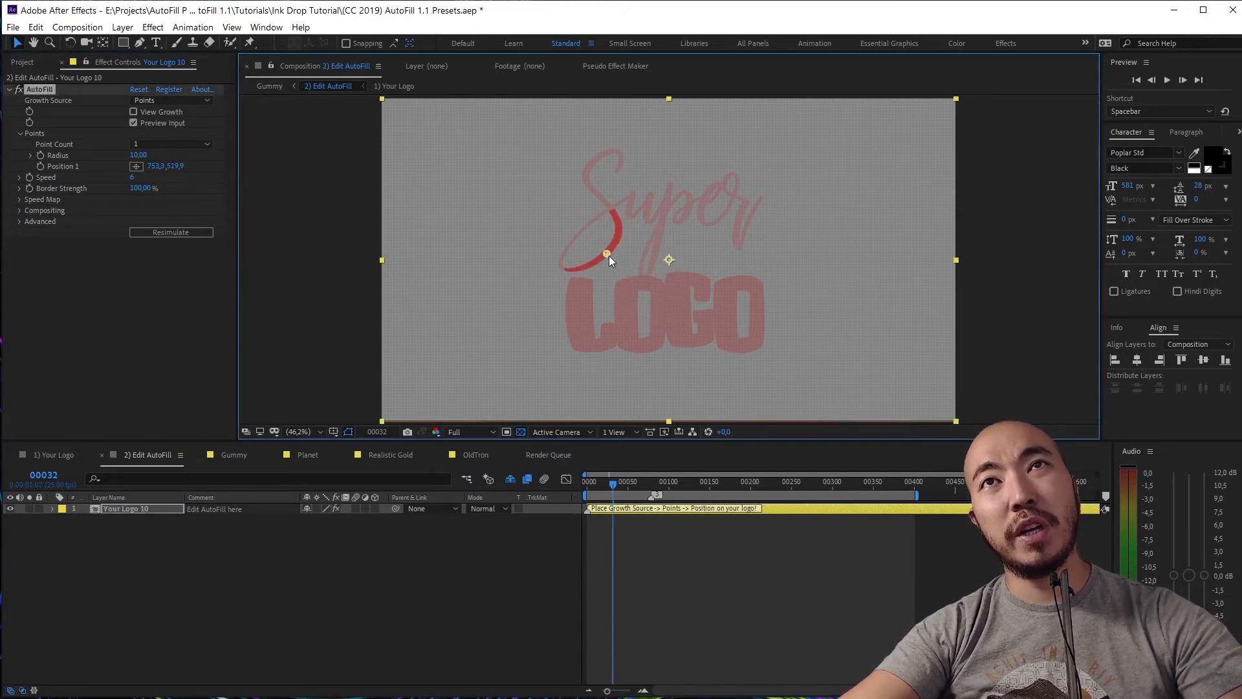
left_click(20, 222)
left_click(137, 232)
type("6")
key("Return")
left_click_drag(595, 486, 530, 486)
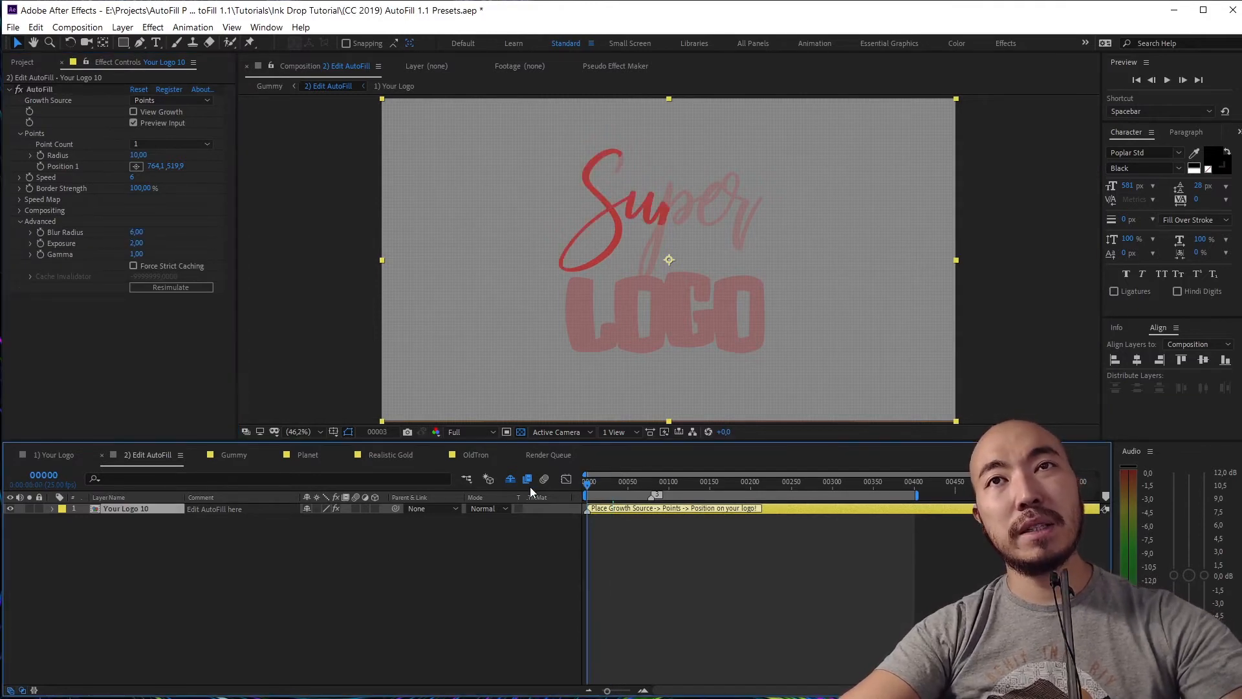
key("space")
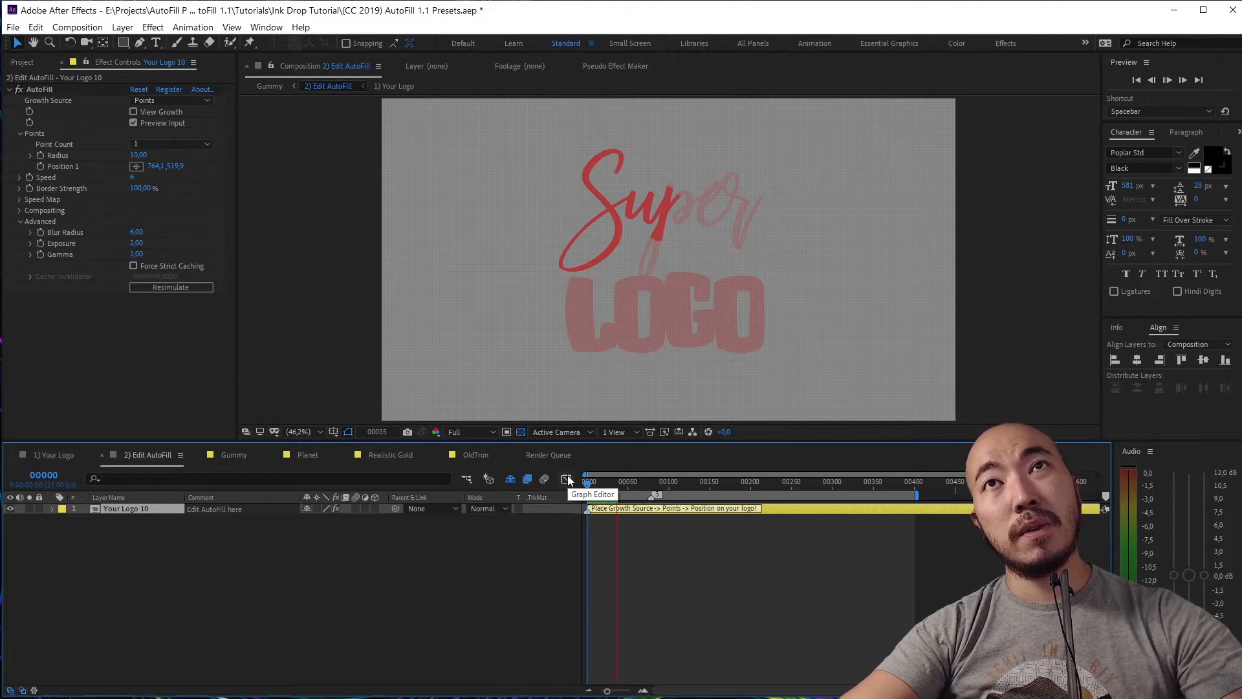
key("space")
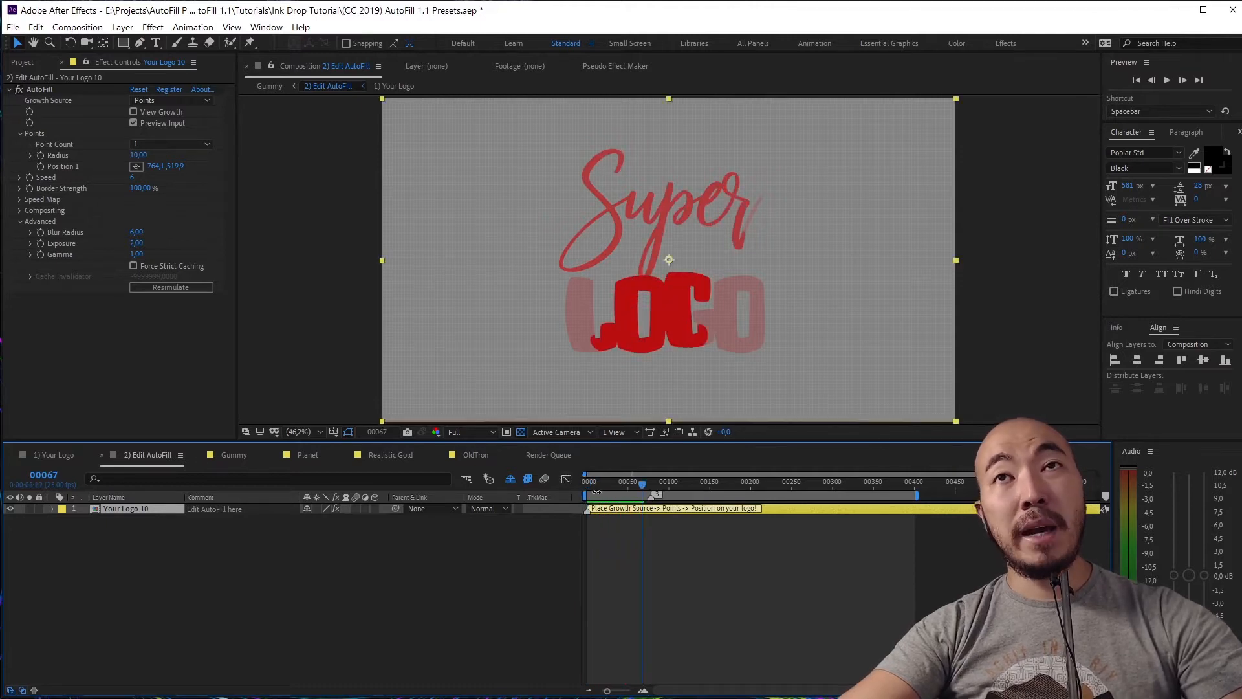
left_click_drag(595, 486, 500, 485)
Move the growth point to the logo centre (937.3, 519.9) and preview from the first frame
left_click(40, 89)
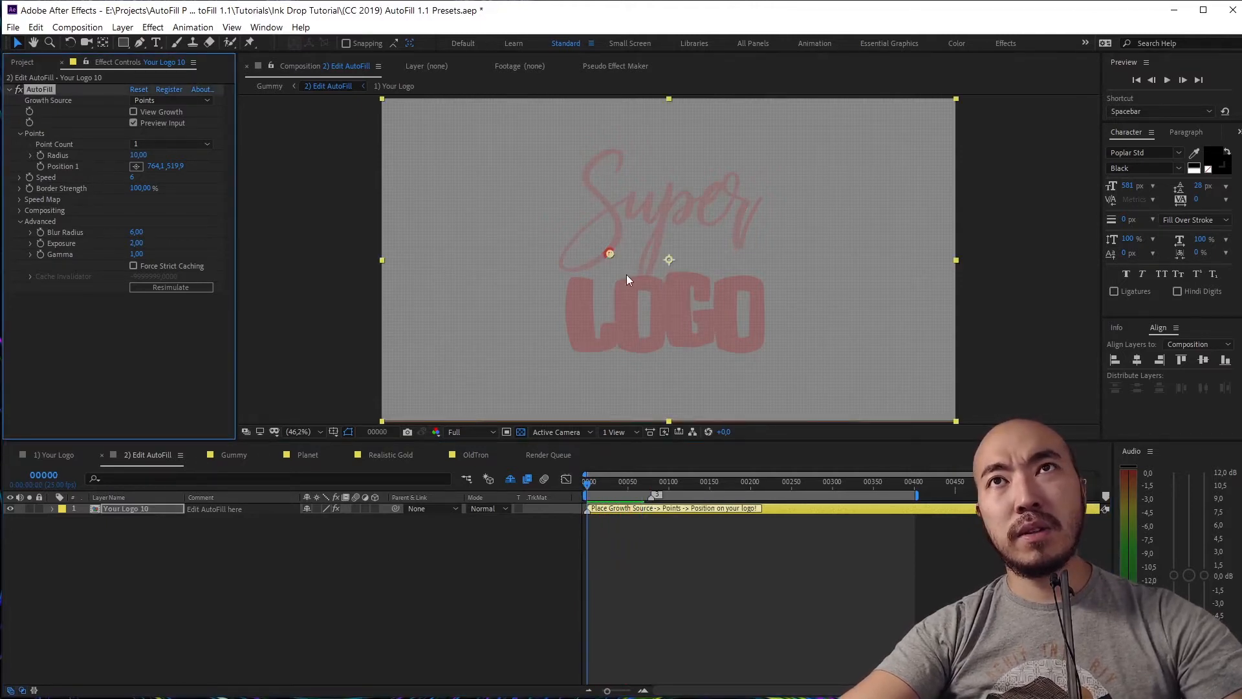
left_click_drag(608, 252, 670, 257)
key("space")
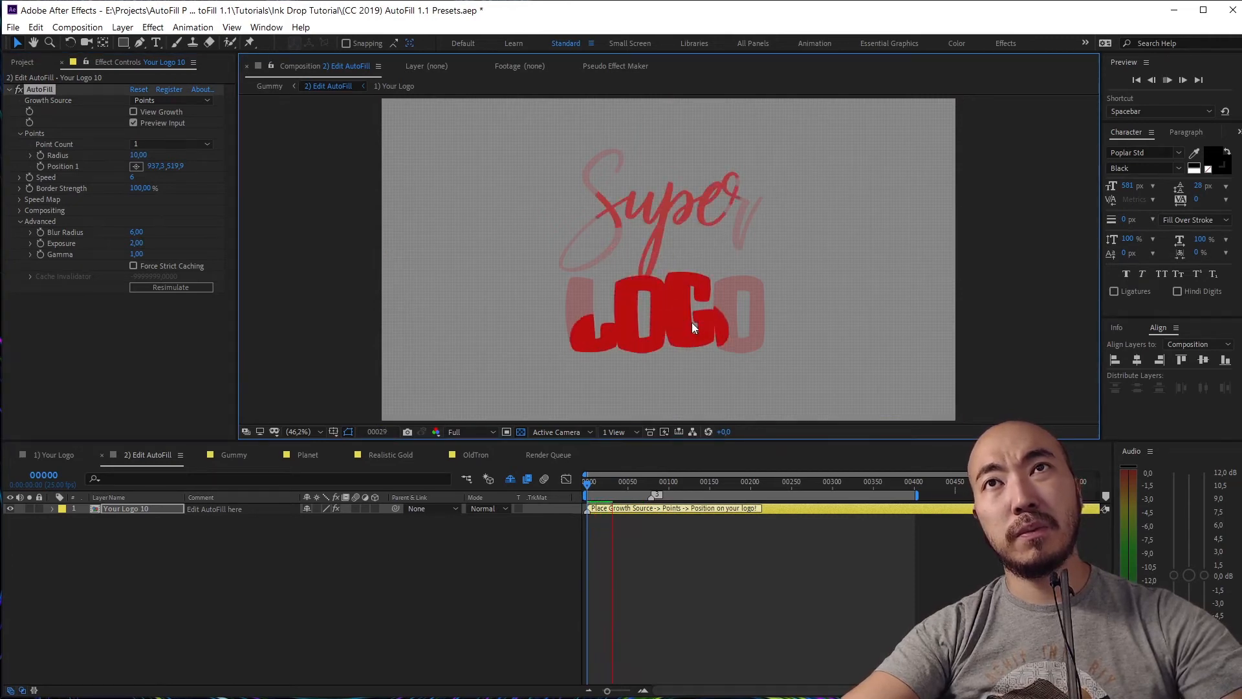
key("space")
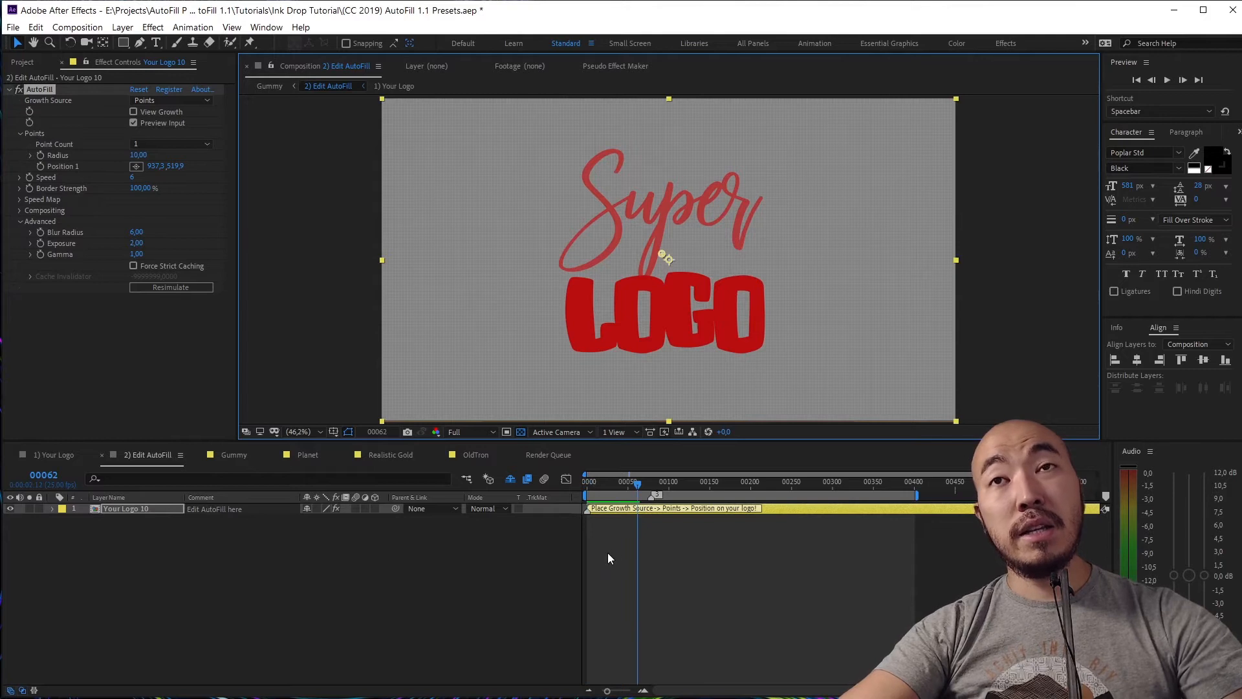
key("Home")
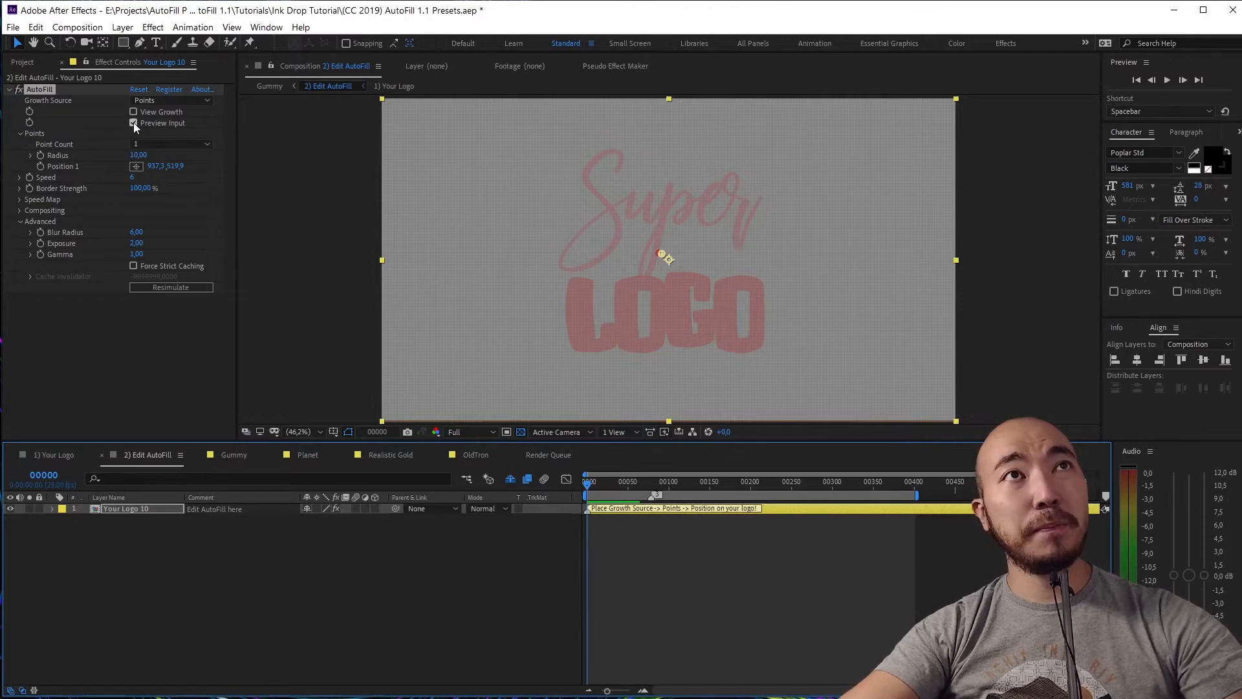
Expand AutoFill's Compositing section, enlarge the viewer, and uncheck Ignore Previous Effects
left_click(20, 221)
left_click(20, 211)
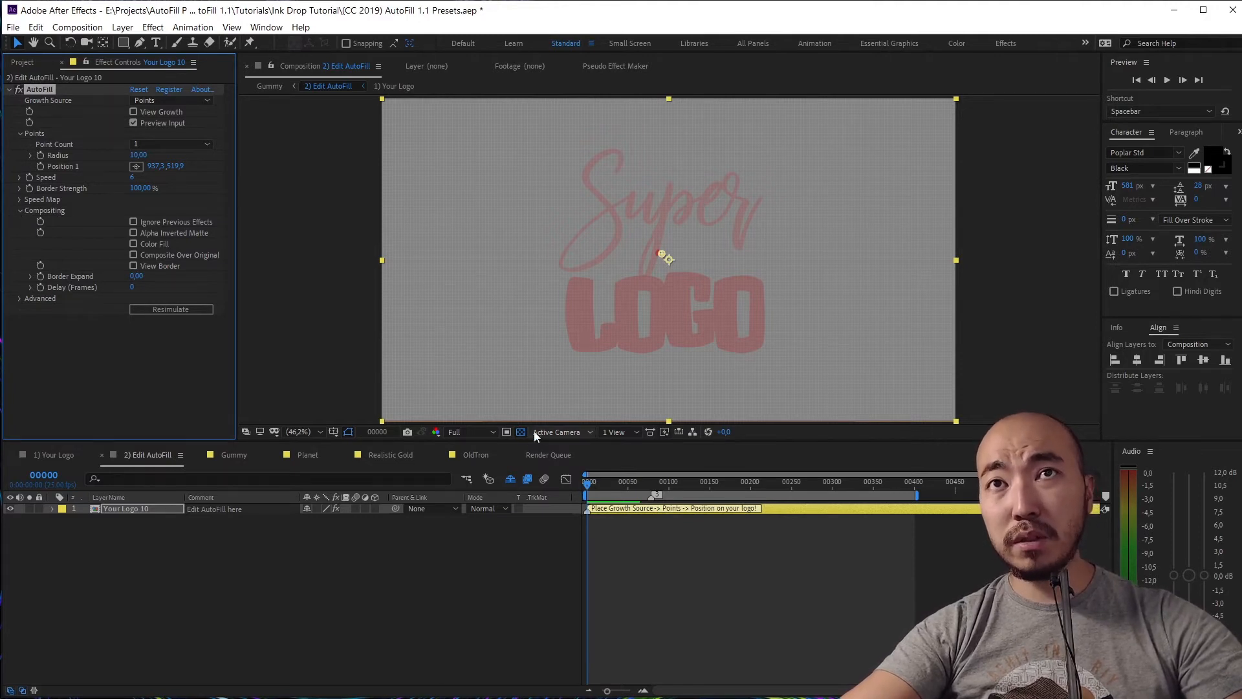
left_click_drag(527, 442, 525, 493)
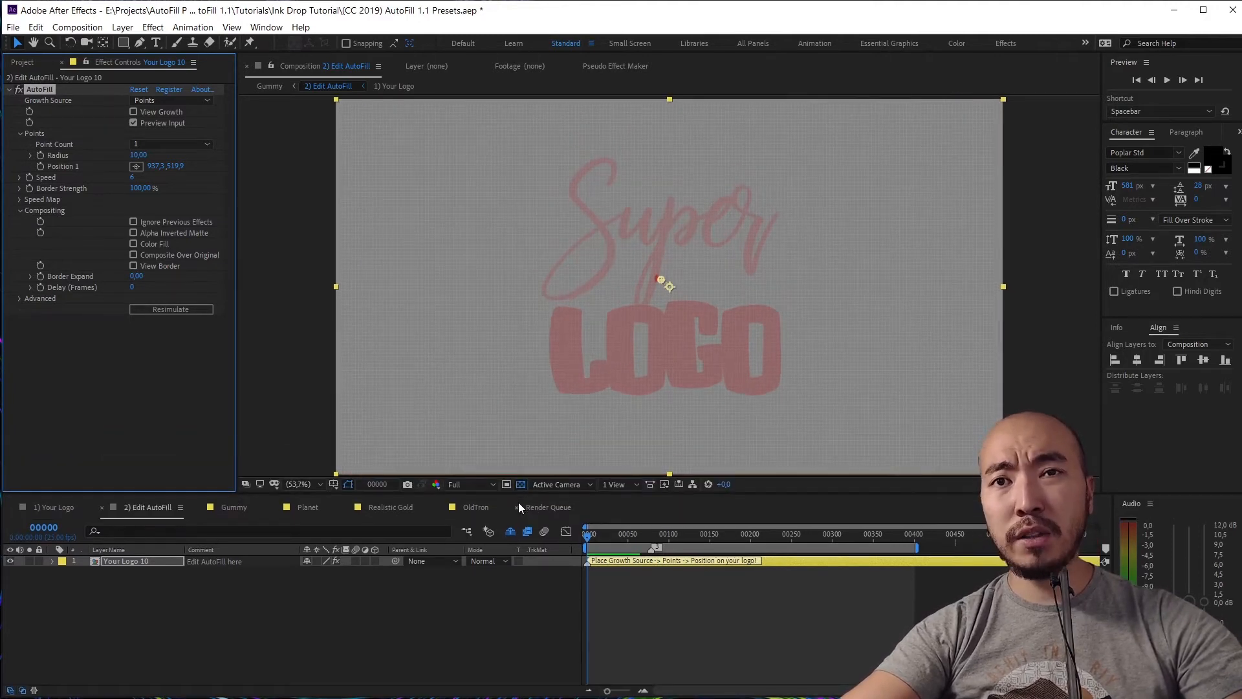
left_click(460, 662)
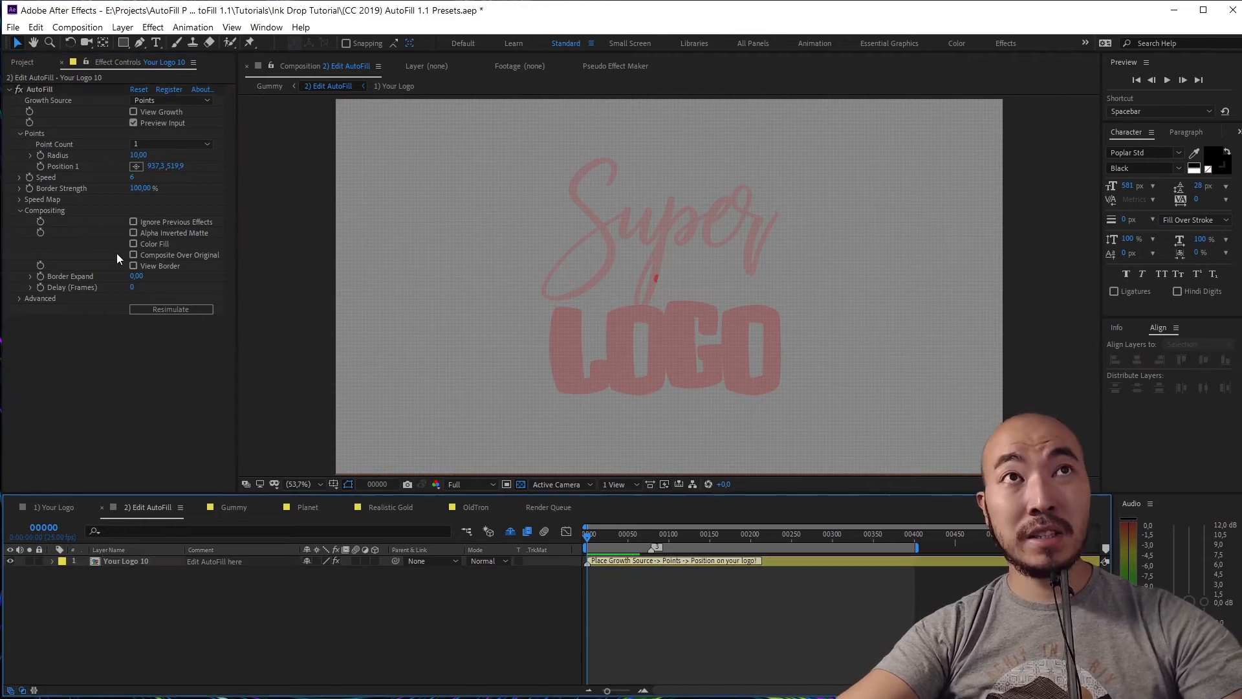
left_click(32, 89)
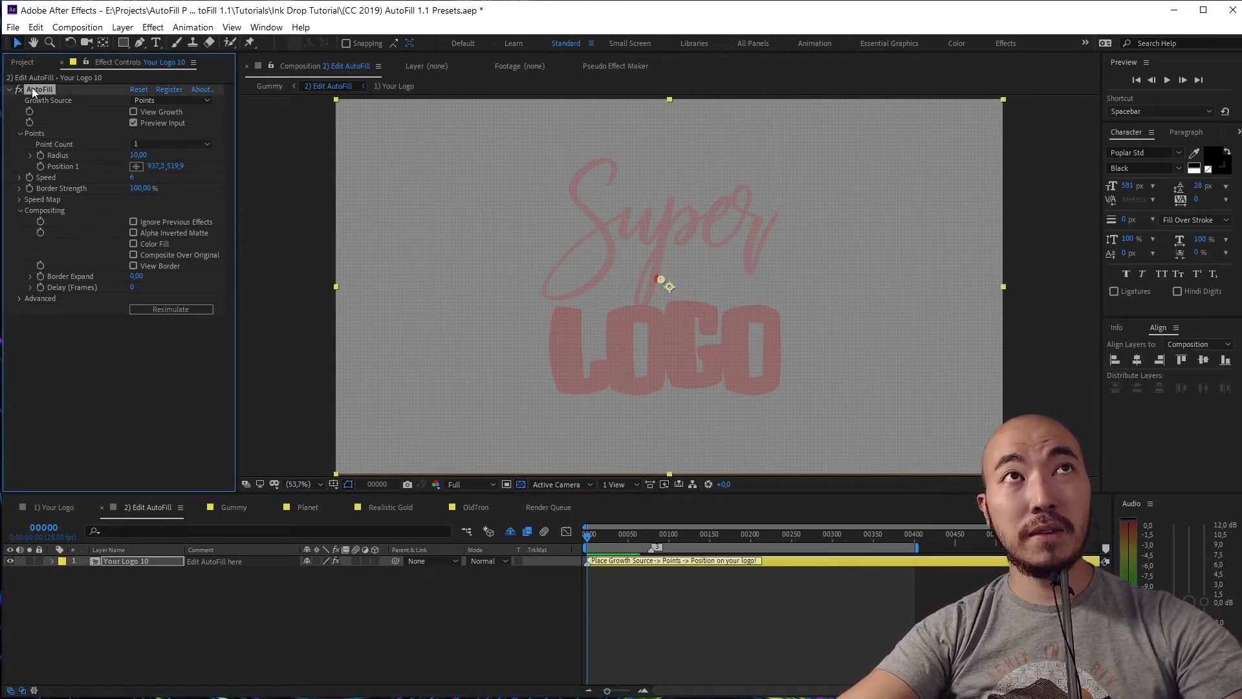
left_click(133, 223)
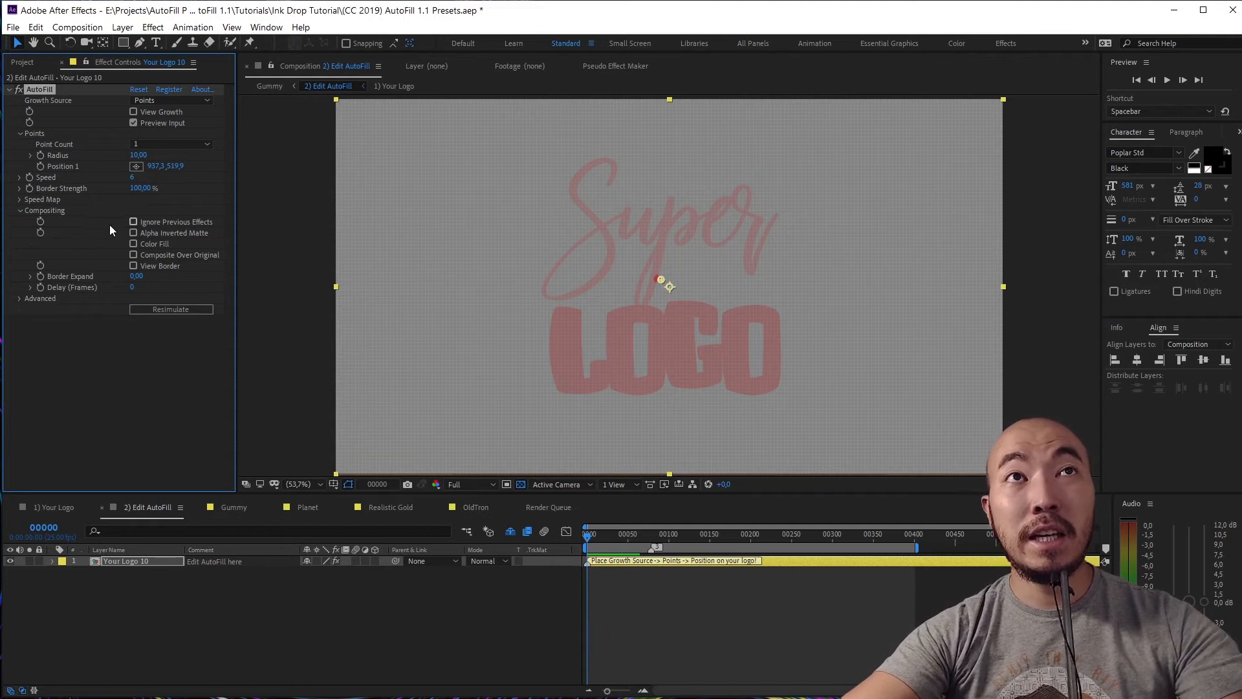
Turn on Alpha Inverted Matte, hide the faded input logo, and preview the inverted fill repeatedly
left_click(172, 232)
key("space")
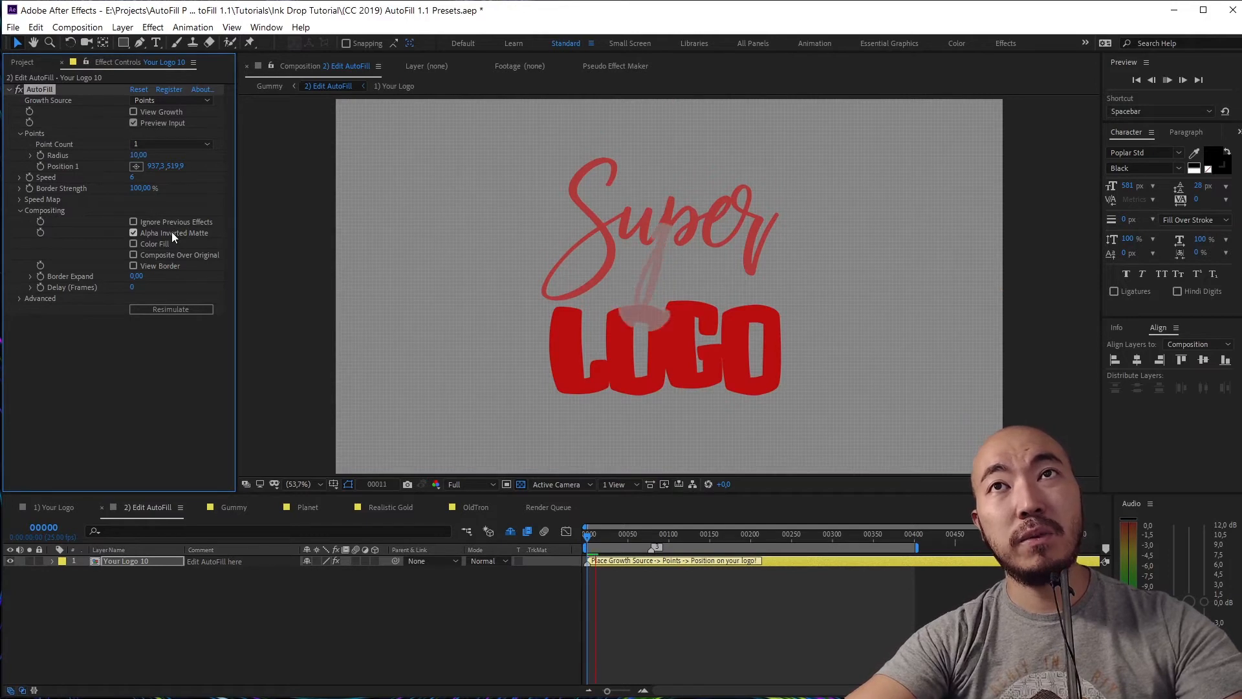
left_click(133, 123)
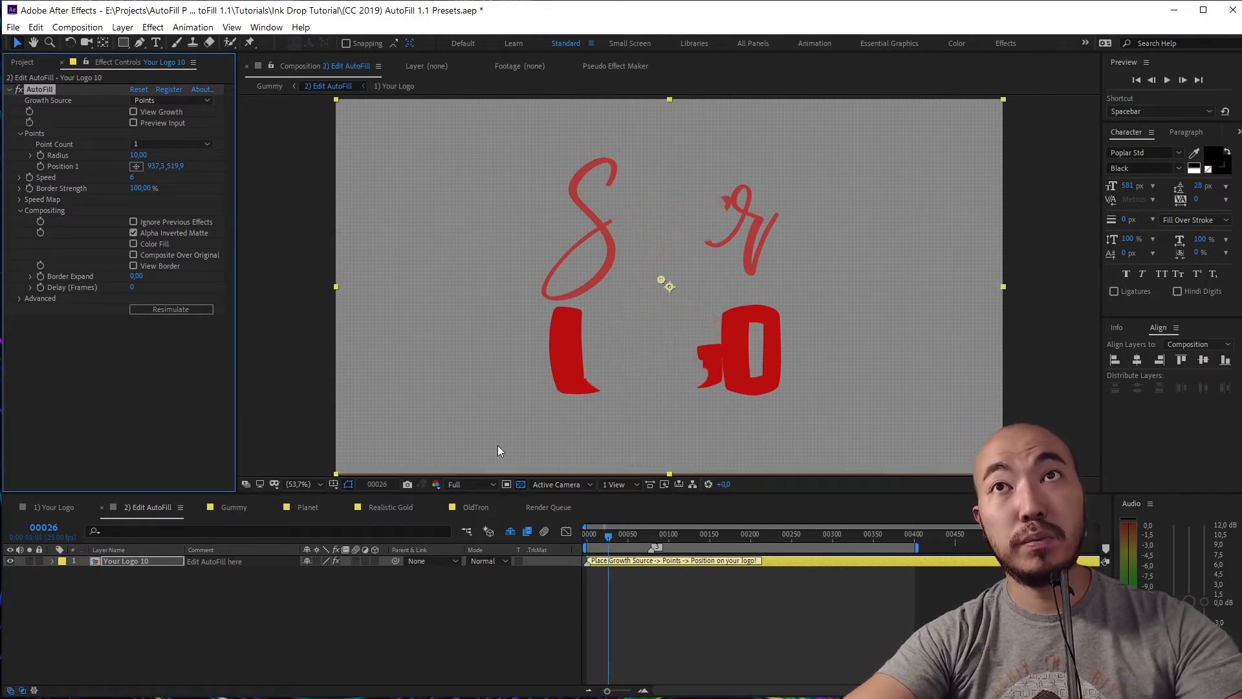
left_click_drag(603, 545, 558, 539)
key("space")
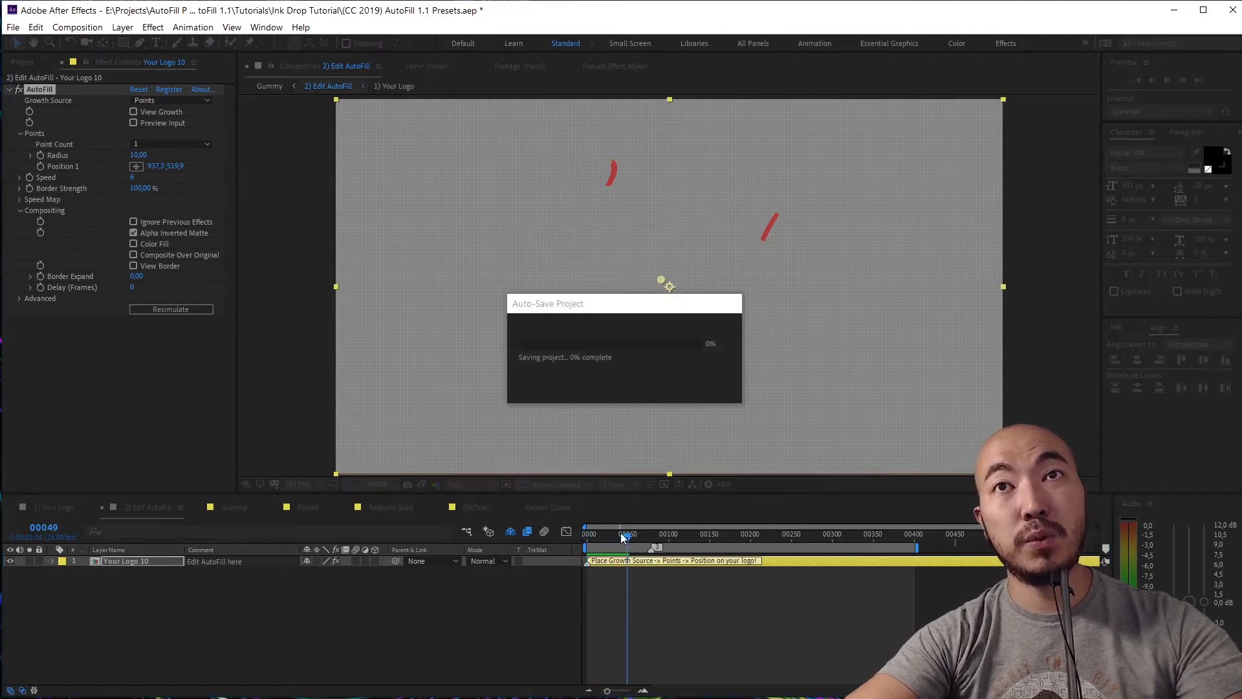
left_click_drag(619, 541, 539, 537)
key("space")
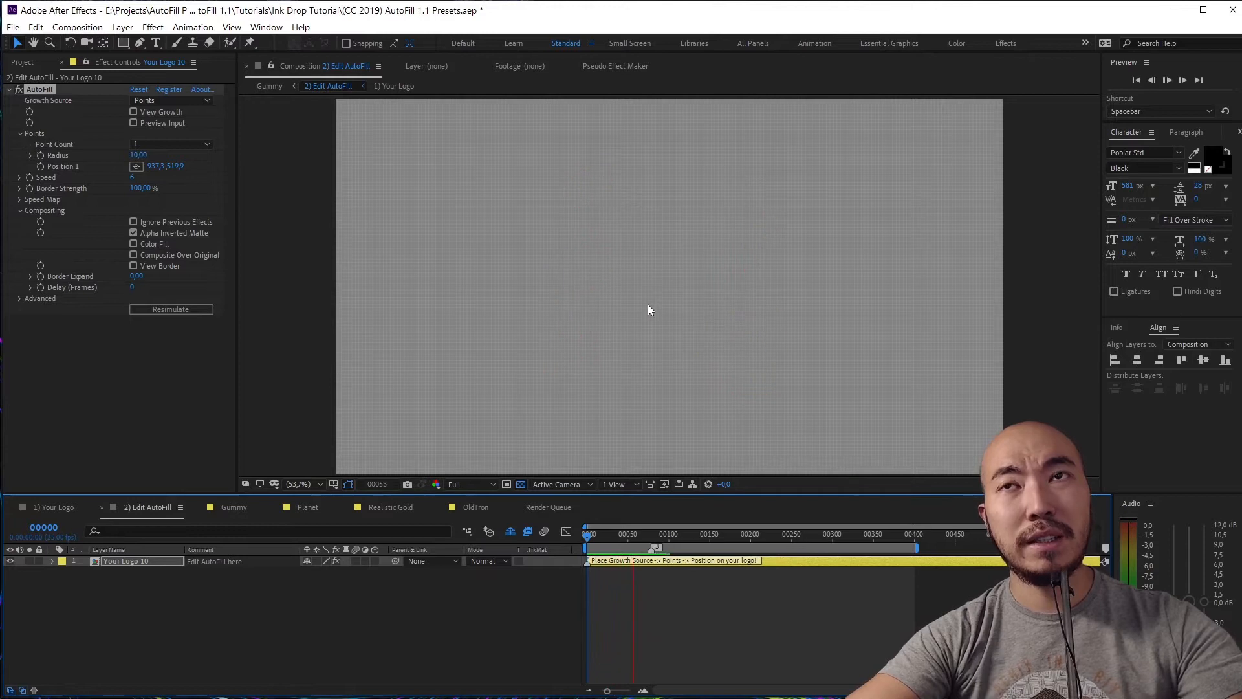
left_click_drag(620, 530, 564, 545)
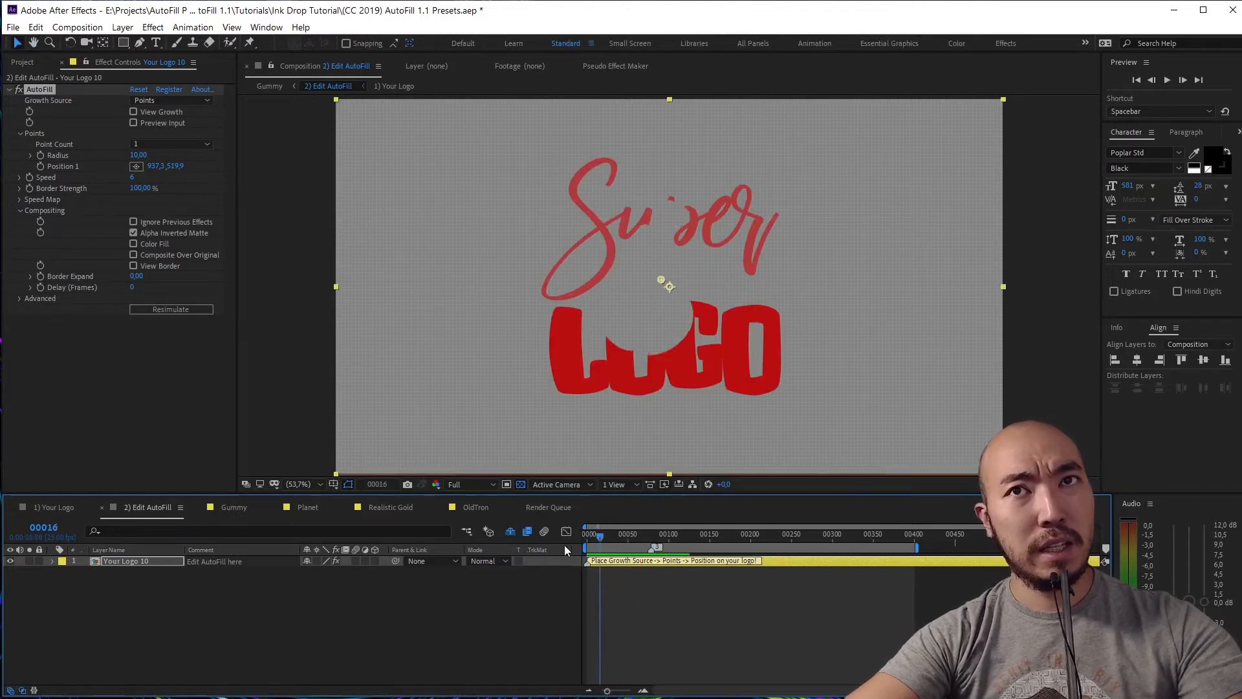
key("space")
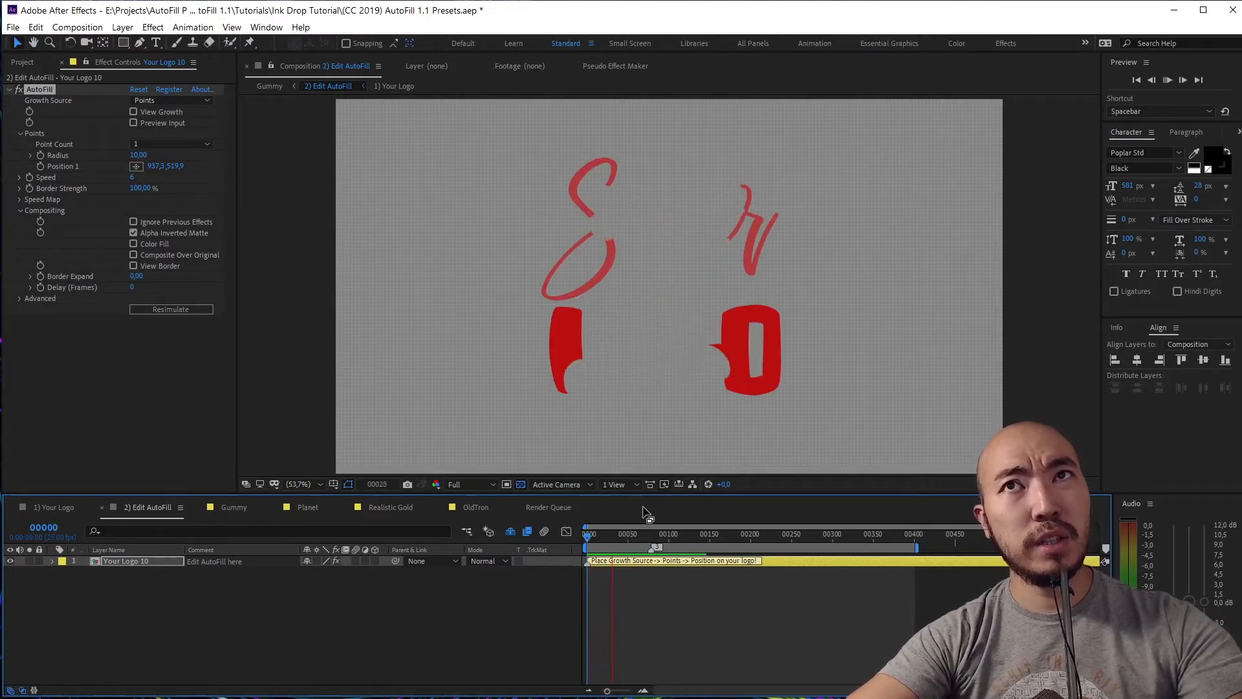
key("space")
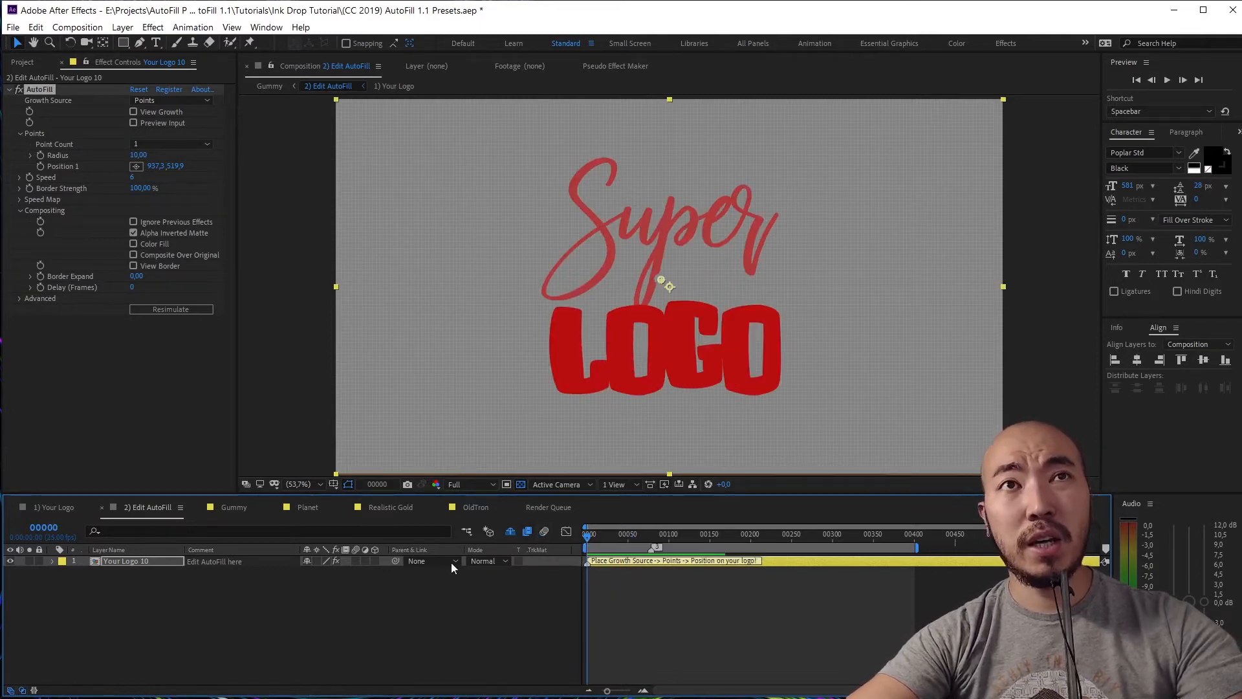
Duplicate Your Logo 10, preview the copy offset to about frame 200 then 120, and delete it
left_click(150, 592)
left_click(130, 561)
key("ctrl+d")
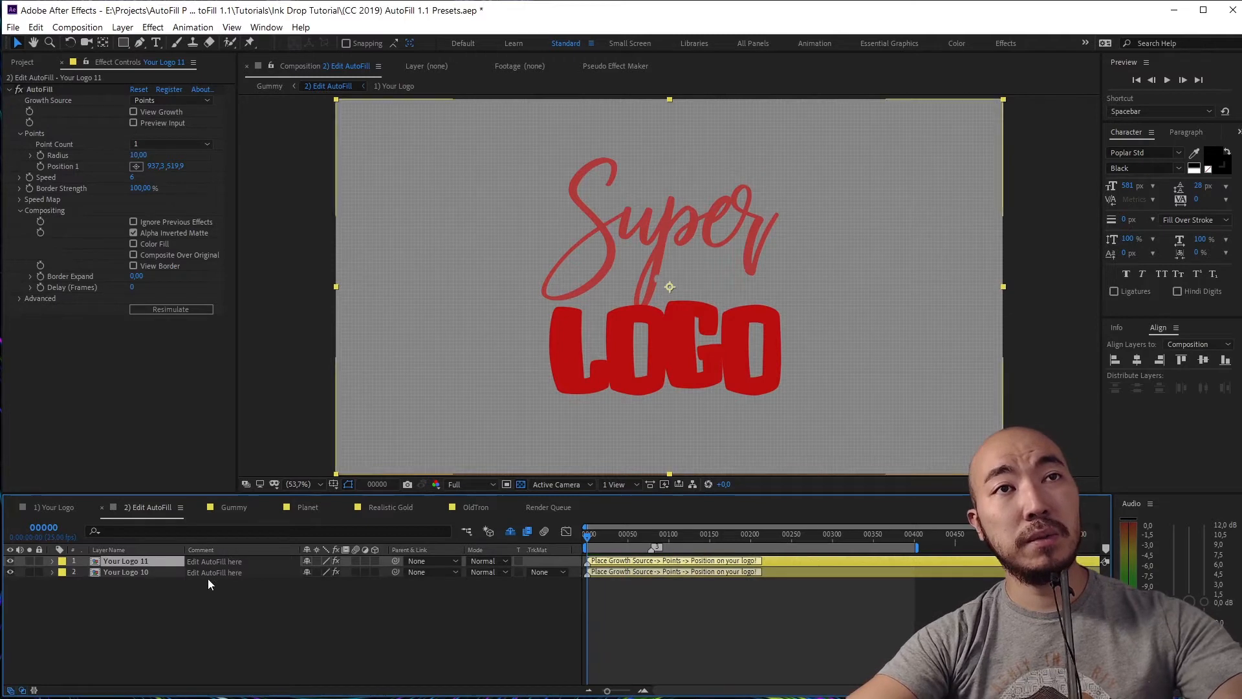
left_click_drag(647, 561, 808, 560)
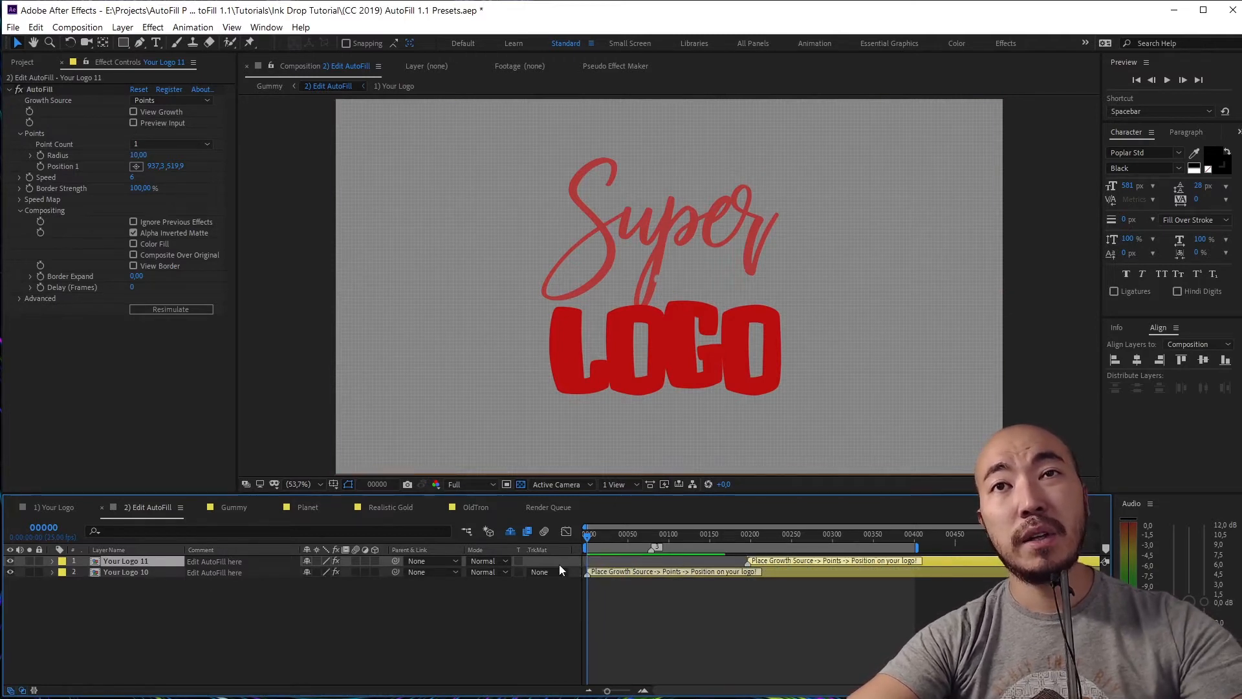
left_click(122, 573)
left_click(133, 233)
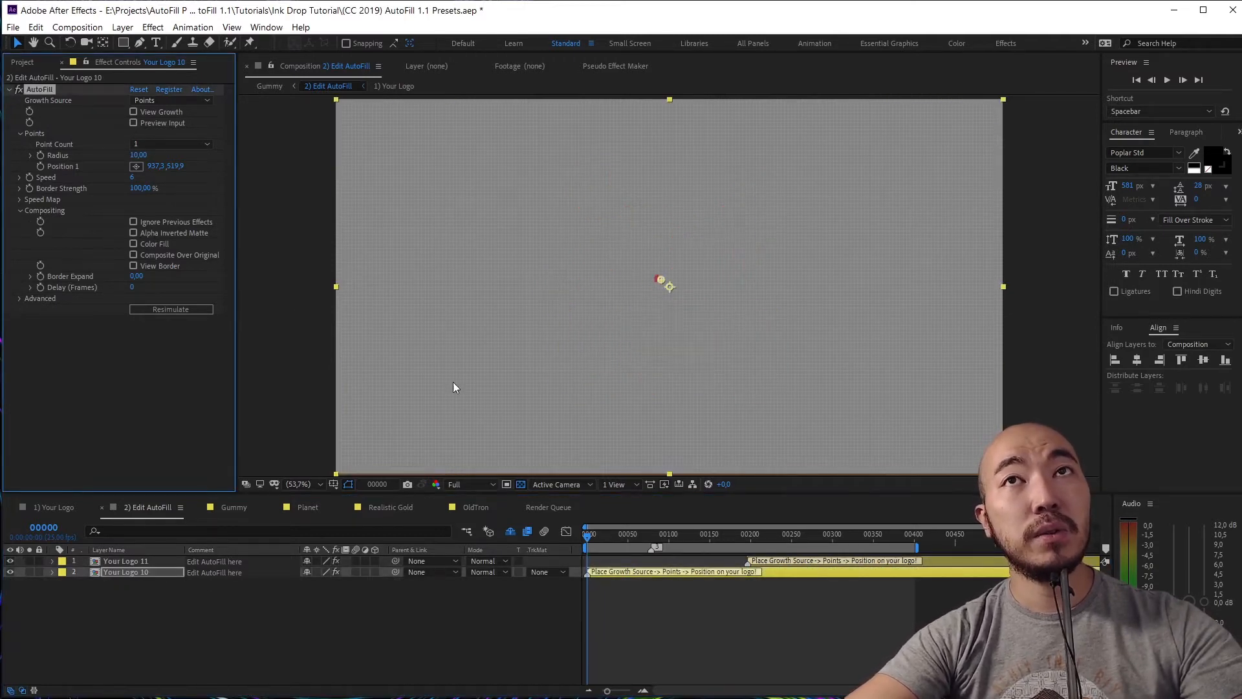
key("space")
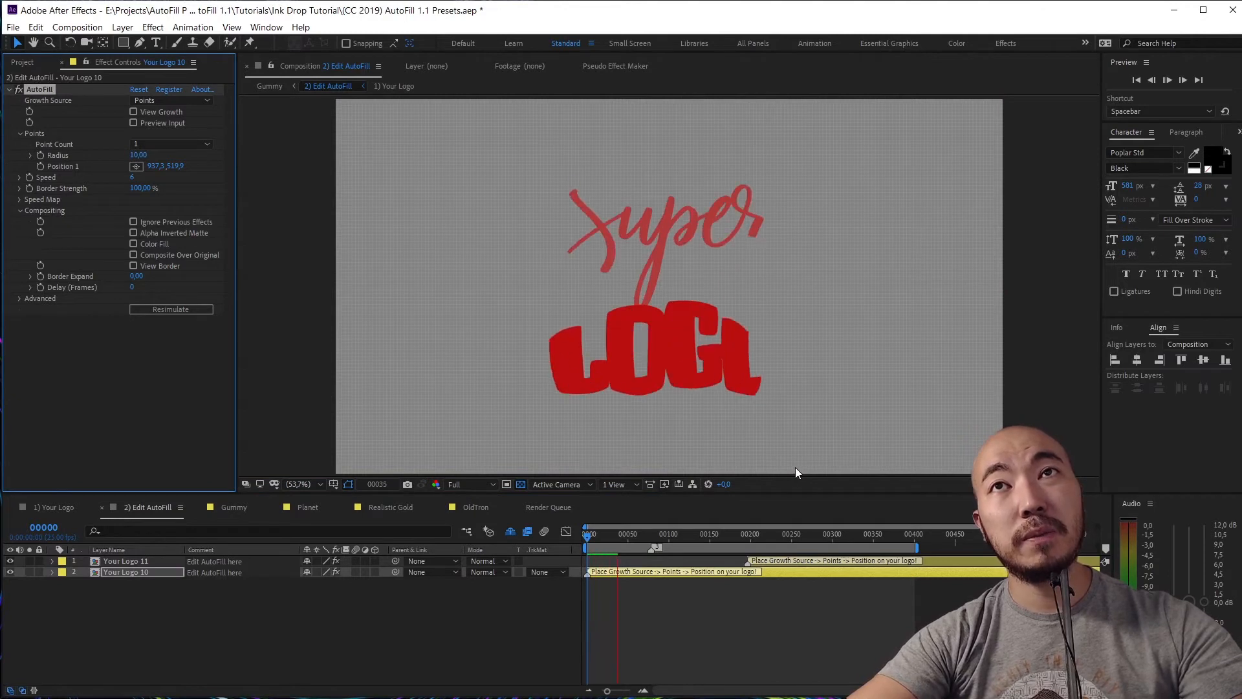
left_click_drag(778, 560, 673, 568)
key("space")
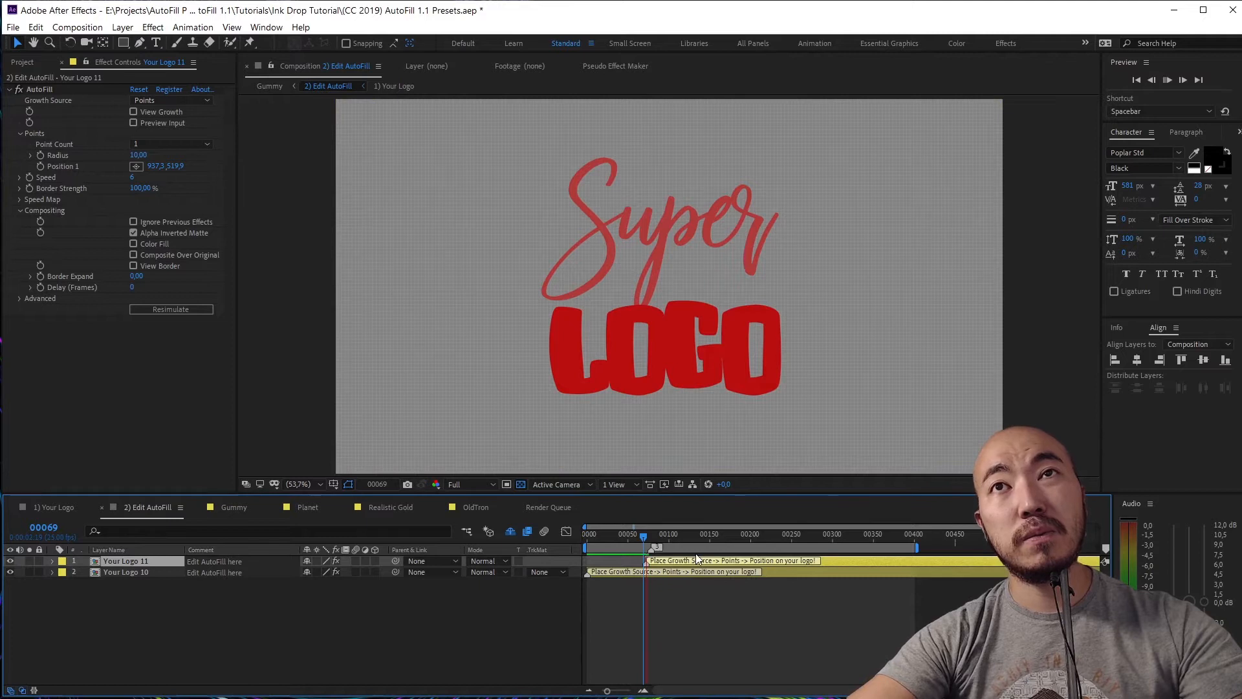
key("space")
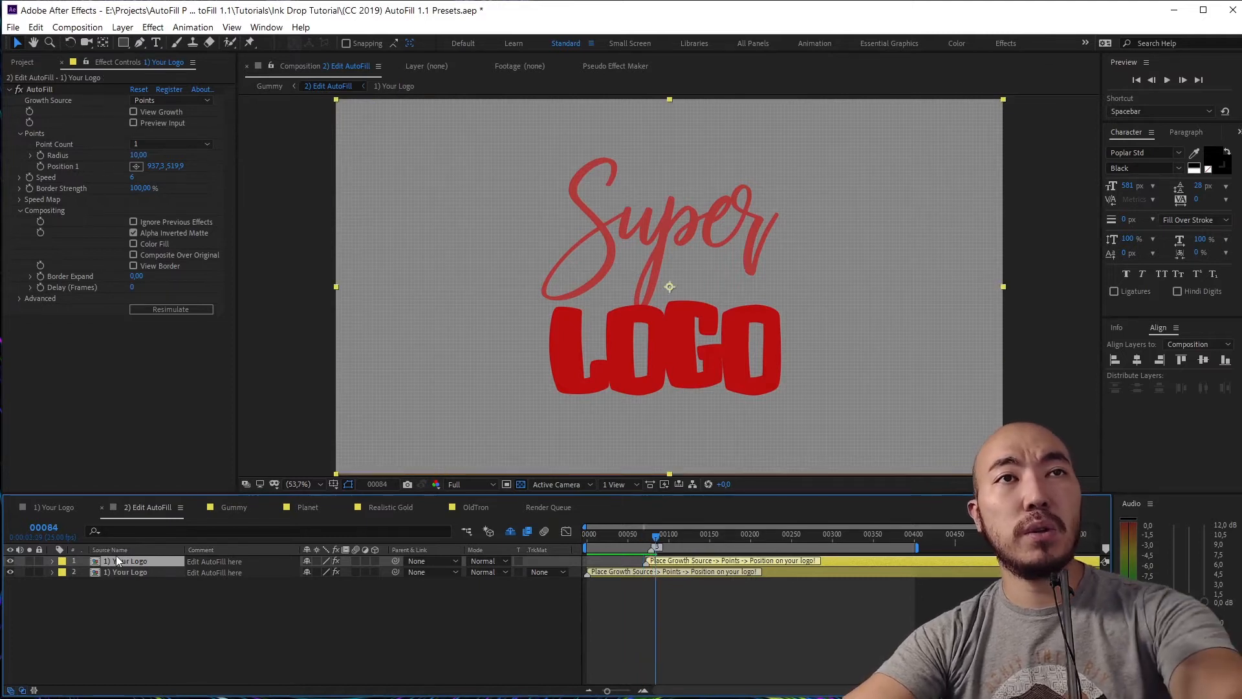
key("Delete")
left_click(119, 562)
Duplicate AutoFill as AutoFill 2 with Ignore Previous Effects, Alpha Inverted Matte and Composite Over Original on
left_click(37, 92)
key("ctrl+d")
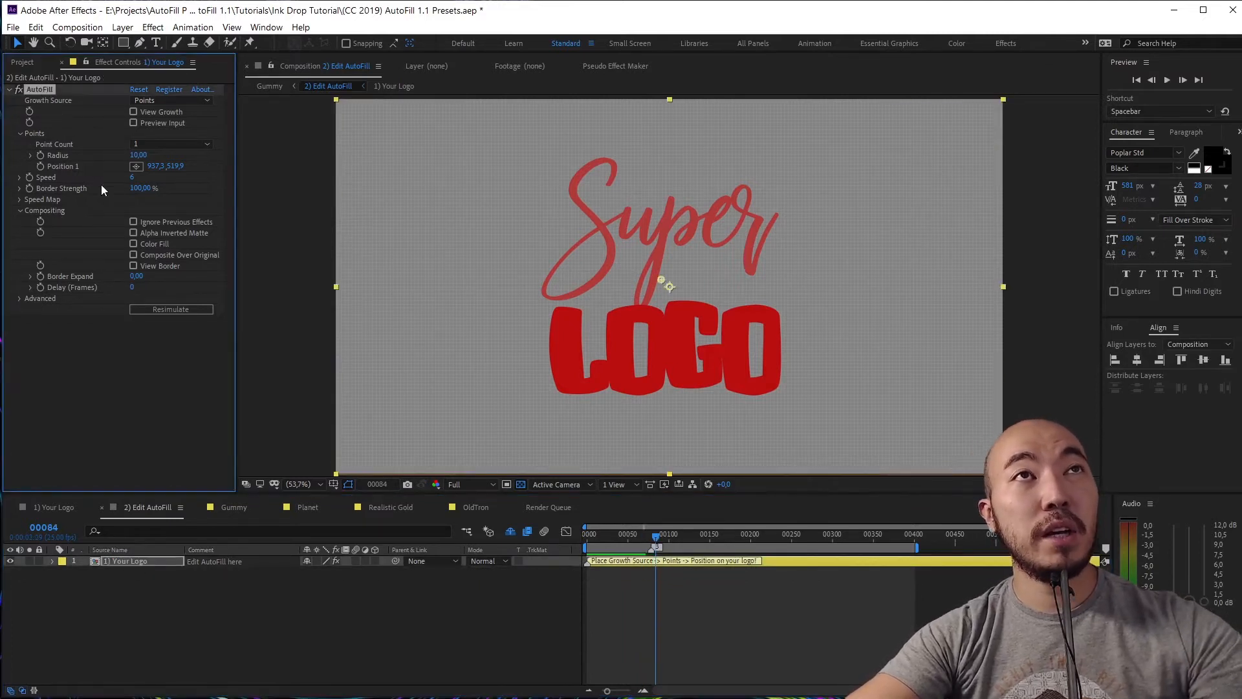
scroll(101, 185, "down", 2)
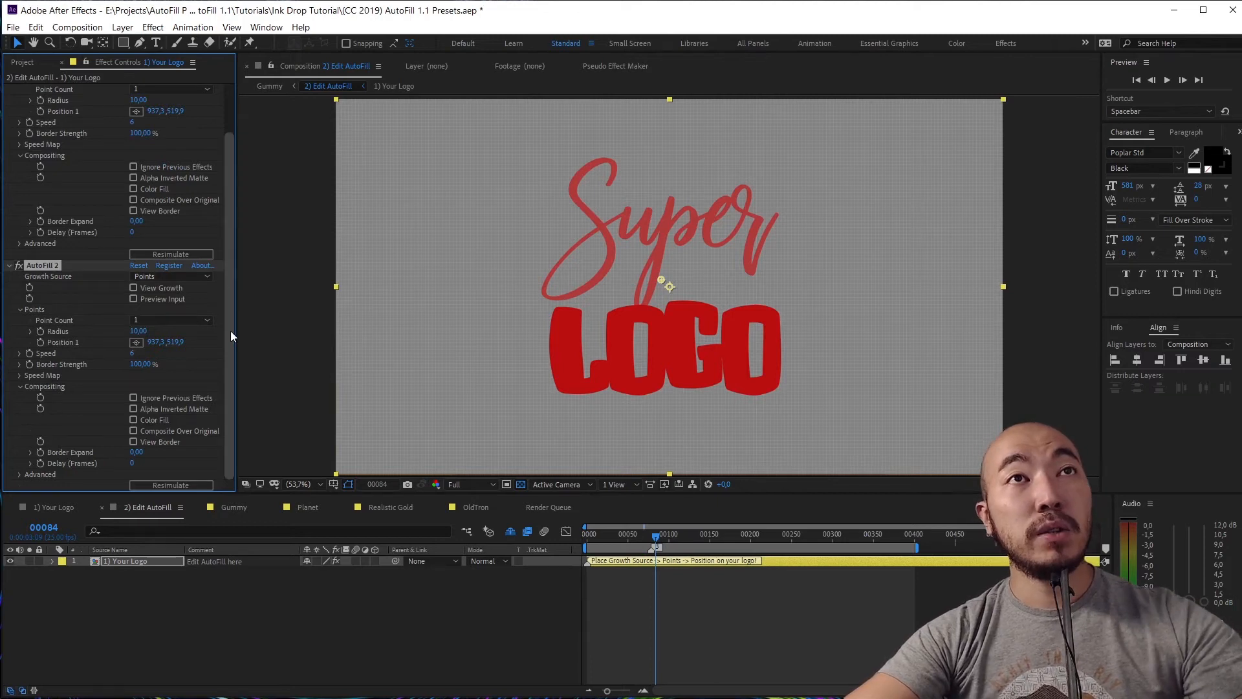
left_click(141, 399)
left_click_drag(673, 540, 543, 546)
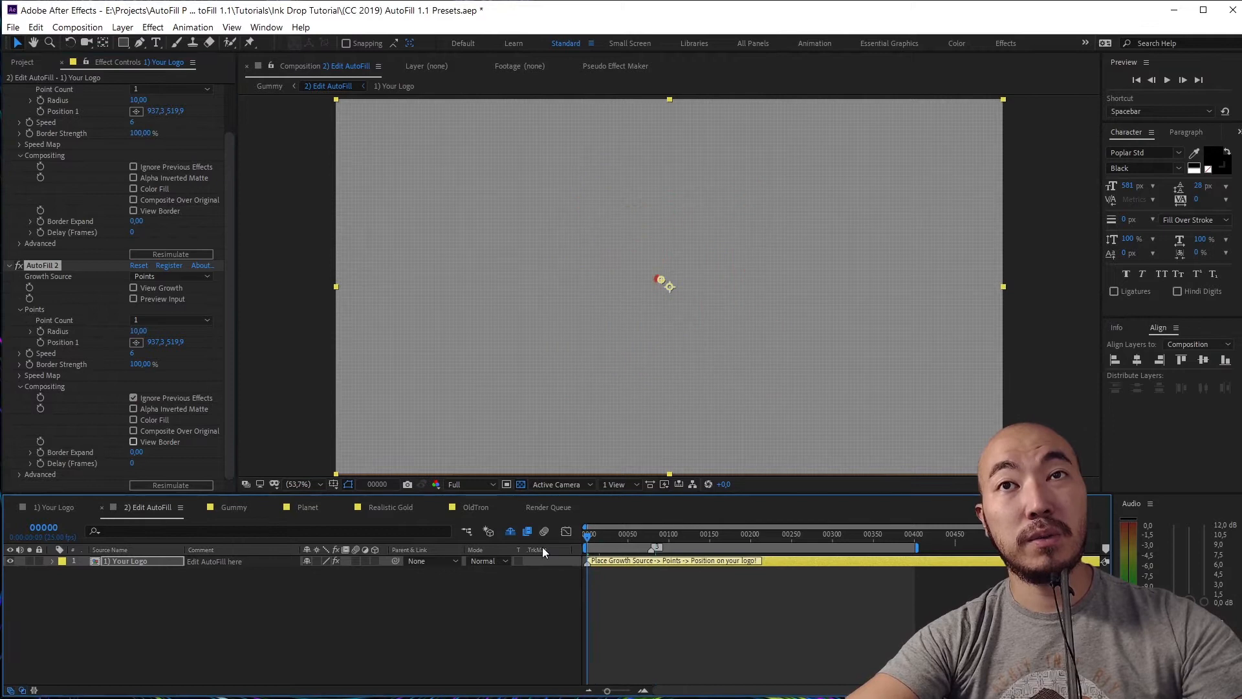
left_click(157, 409)
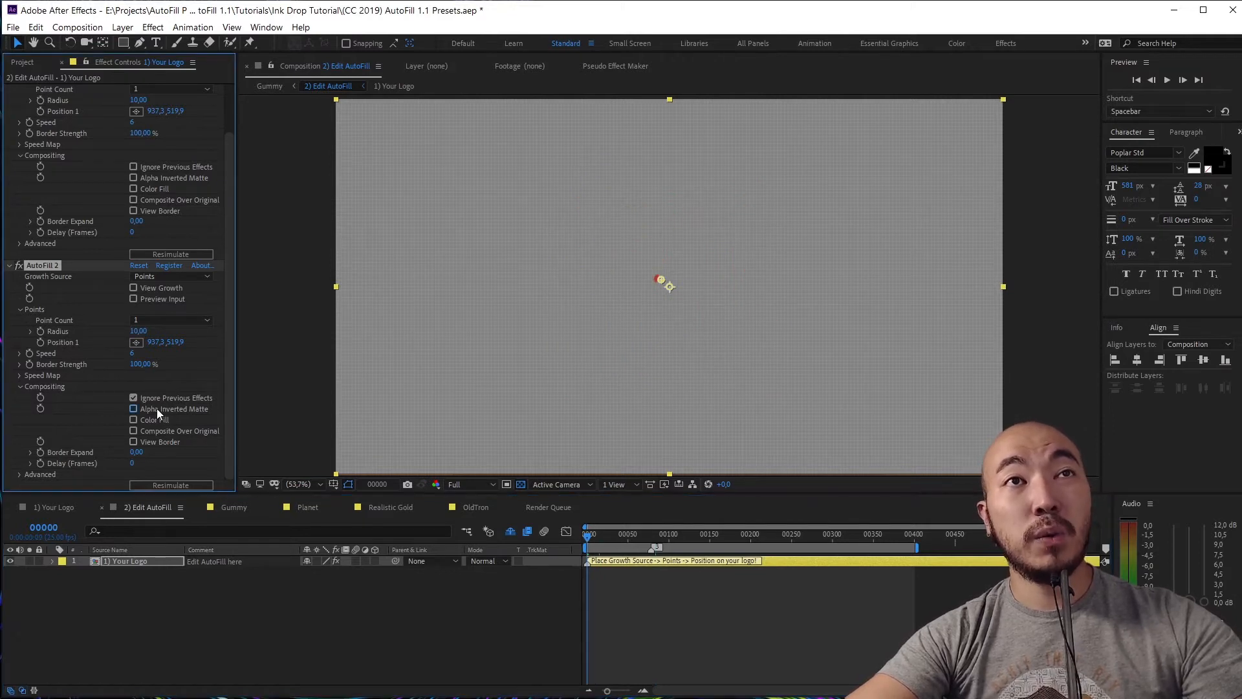
left_click(174, 430)
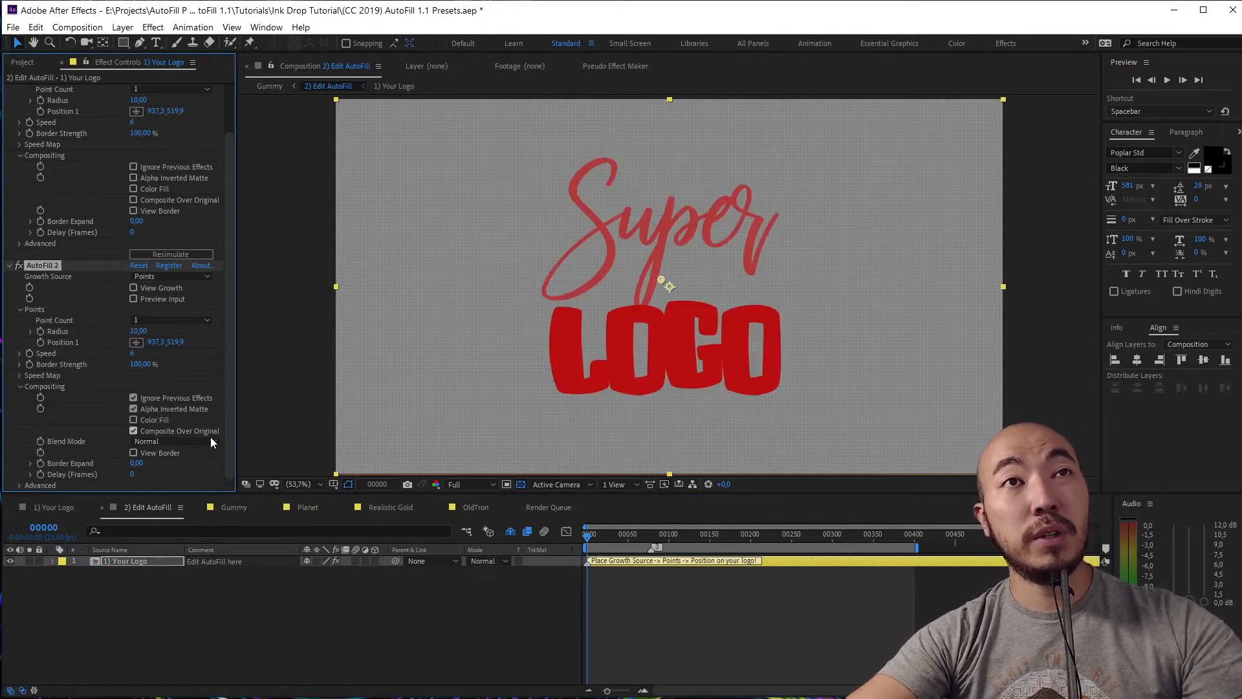
key("space")
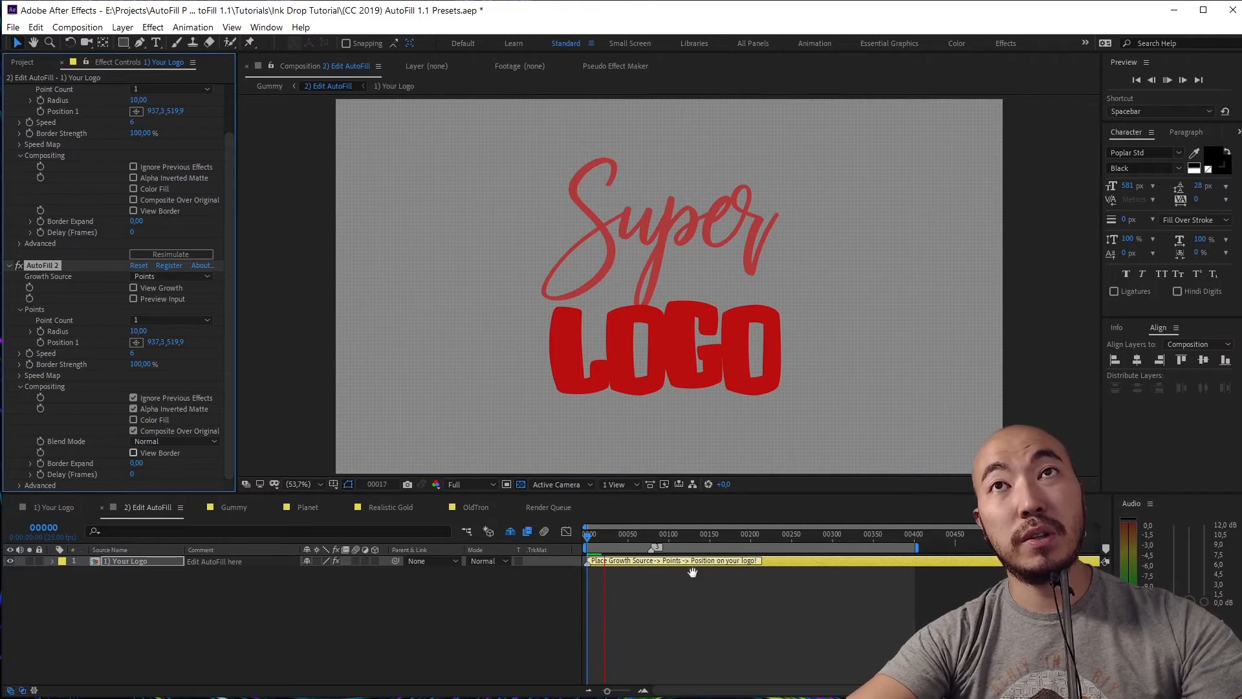
Try a 55-frame delay on AutoFill 2 and preview it from frame 0
key("space")
left_click_drag(133, 477, 170, 478)
key("space")
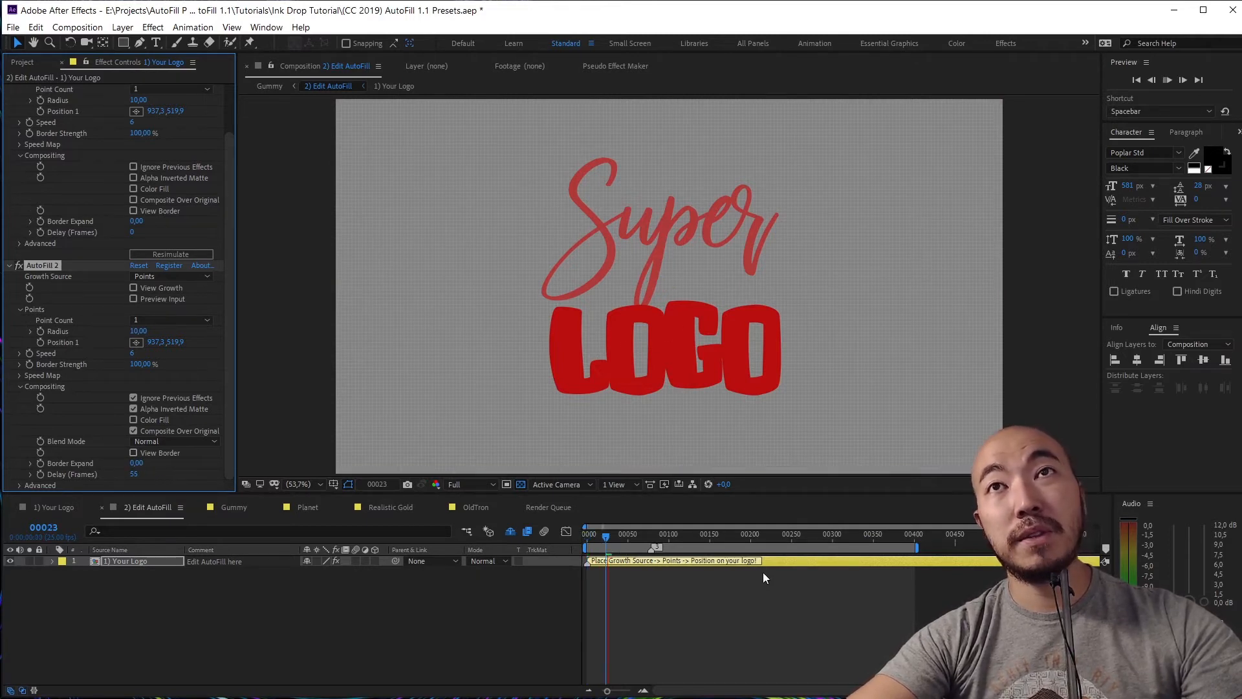
key("space")
key("Home")
key("space")
key("space")
key("space")
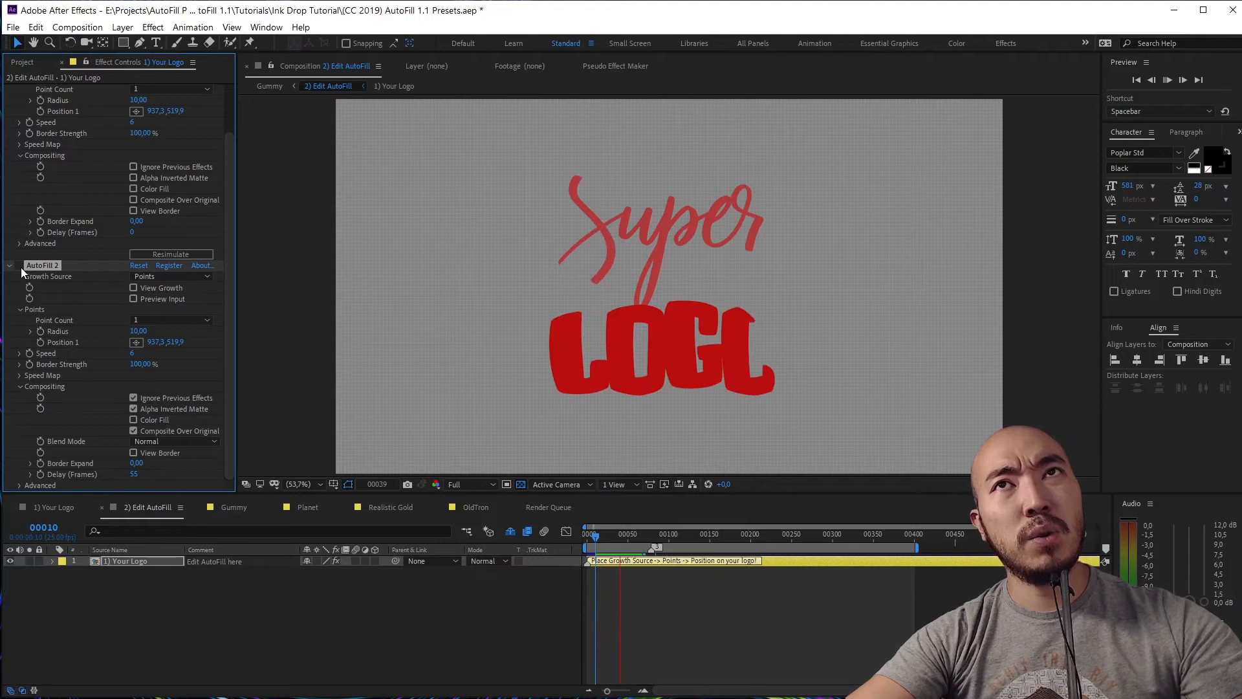
key("space")
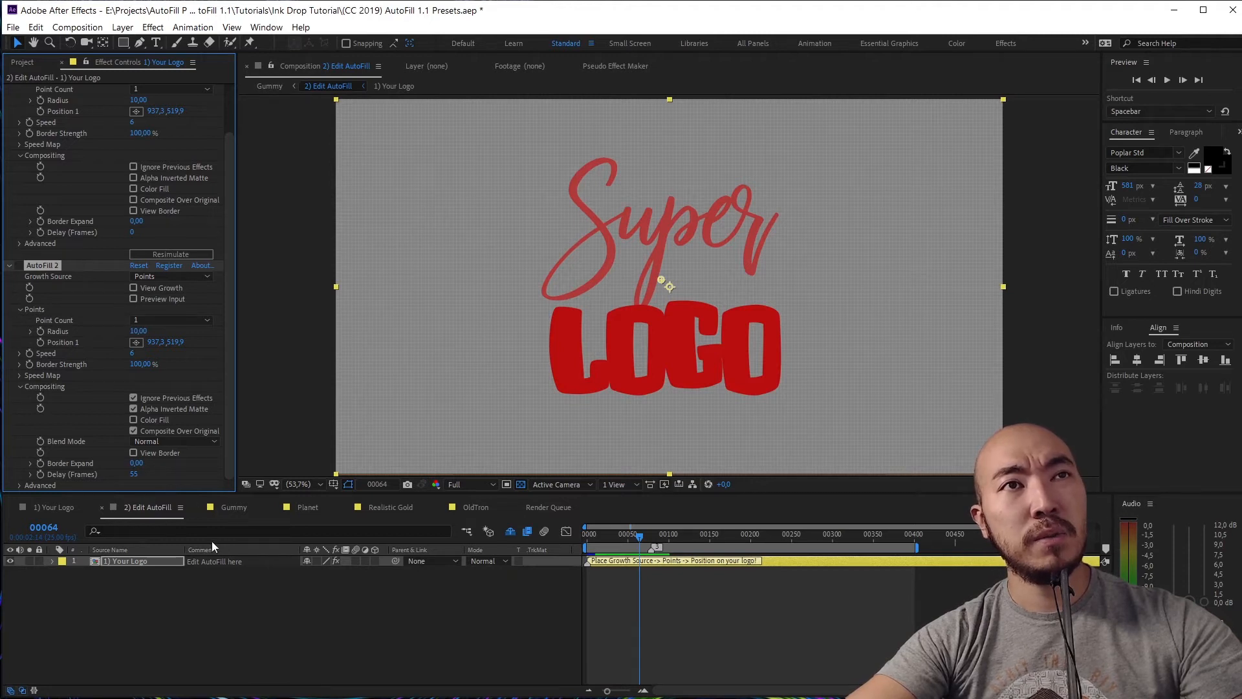
Set AutoFill 2's Delay to 64 frames and play the result
left_click(134, 474)
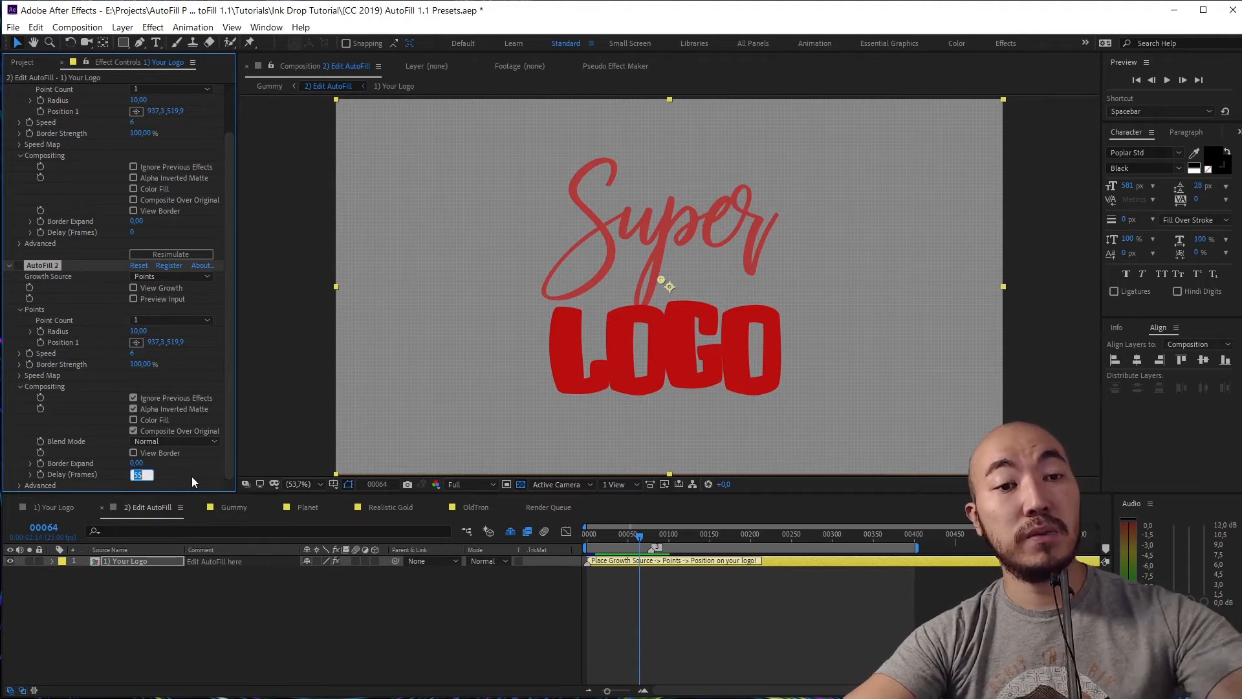
type("64")
left_click(181, 465)
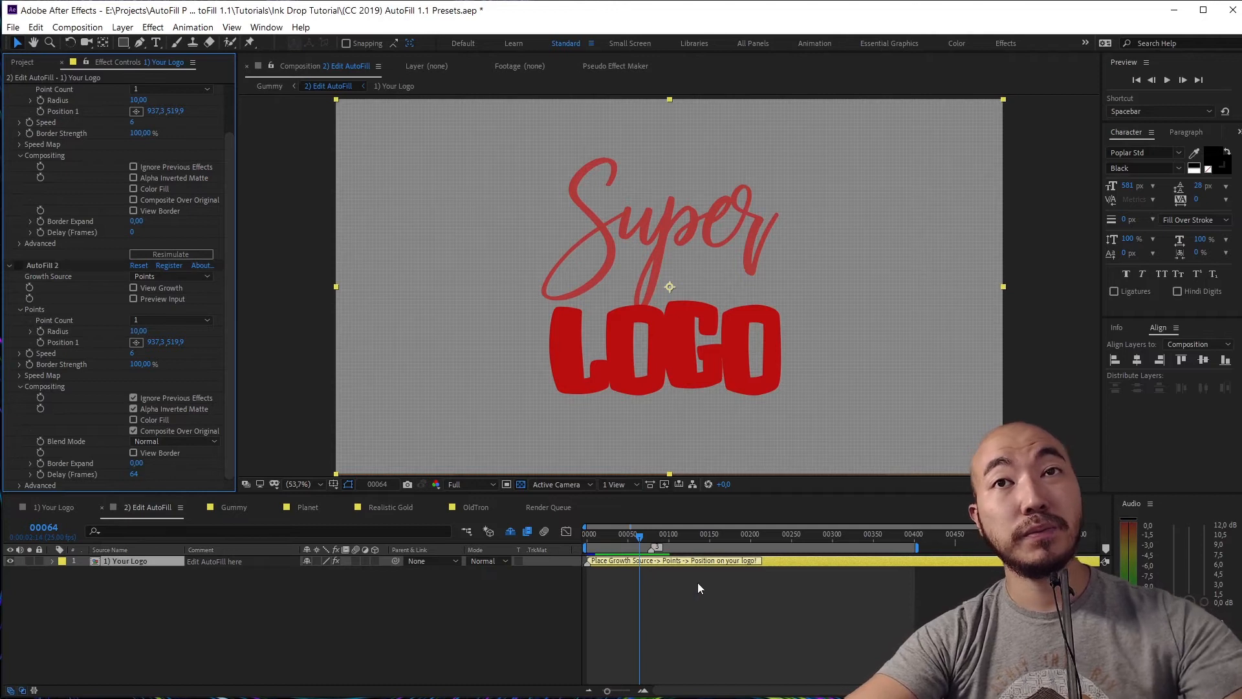
key("space")
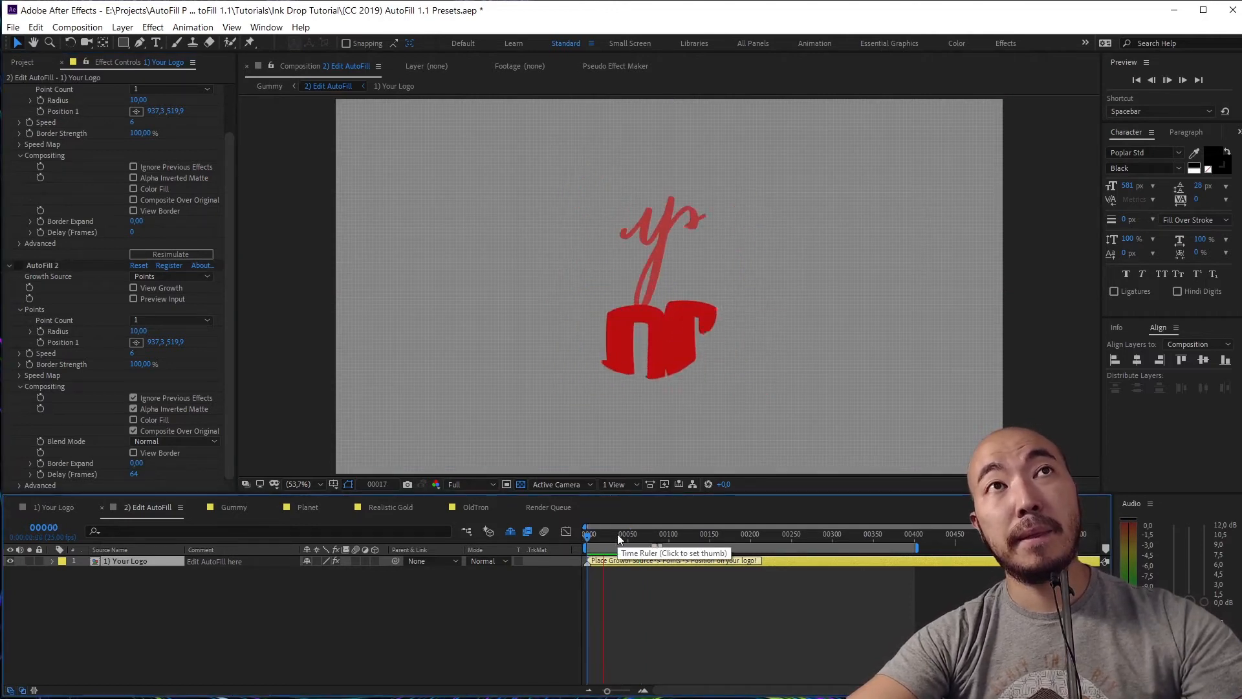
key("space")
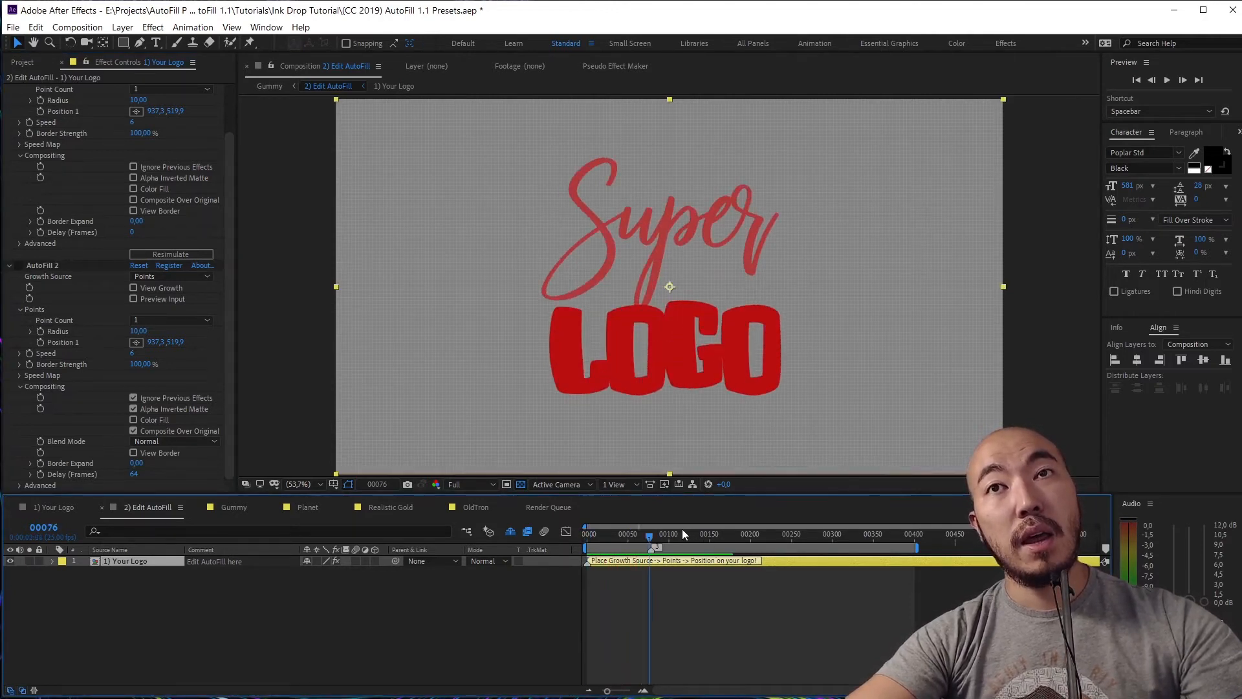
Try Silhouette Alpha and then Stencil Alpha blend modes on AutoFill 2 and preview
left_click(190, 445)
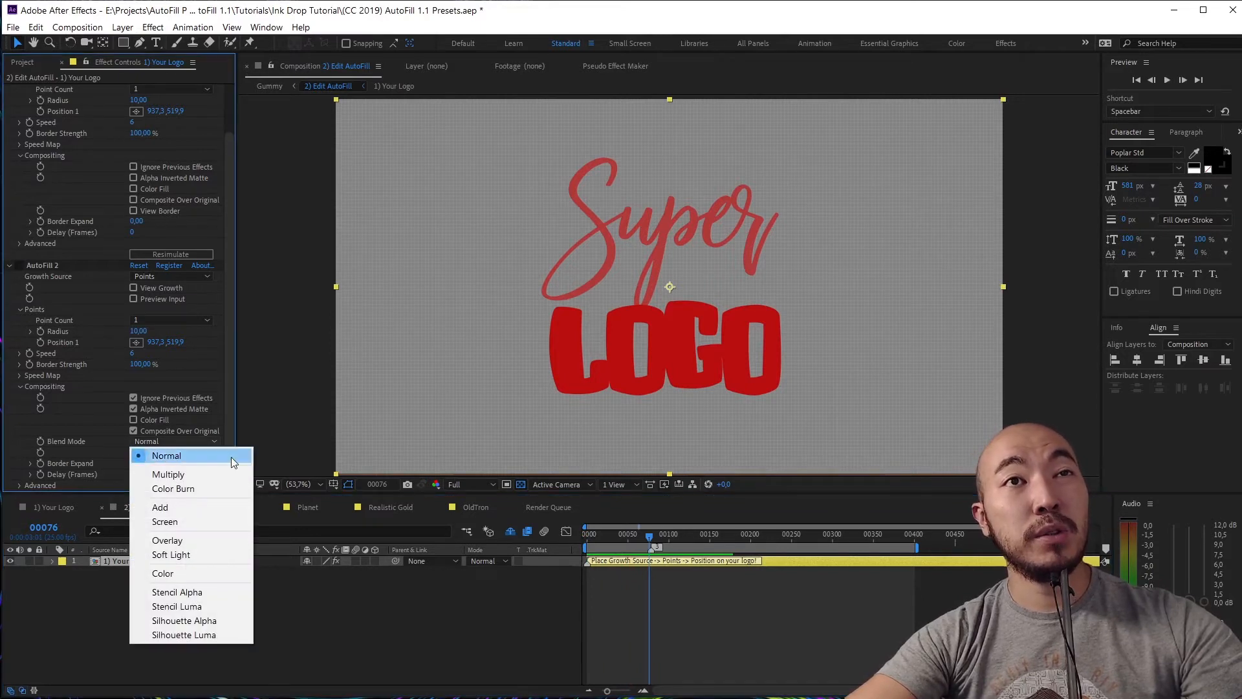
left_click(216, 621)
left_click(194, 441)
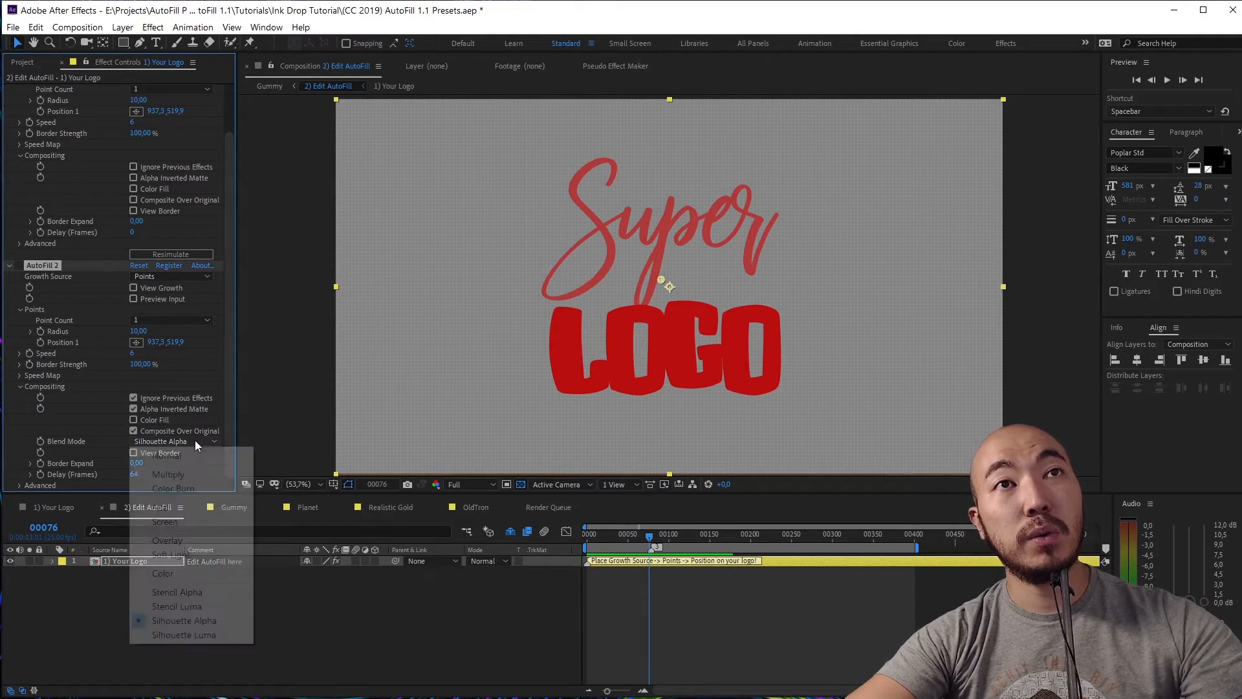
left_click(194, 591)
key("space")
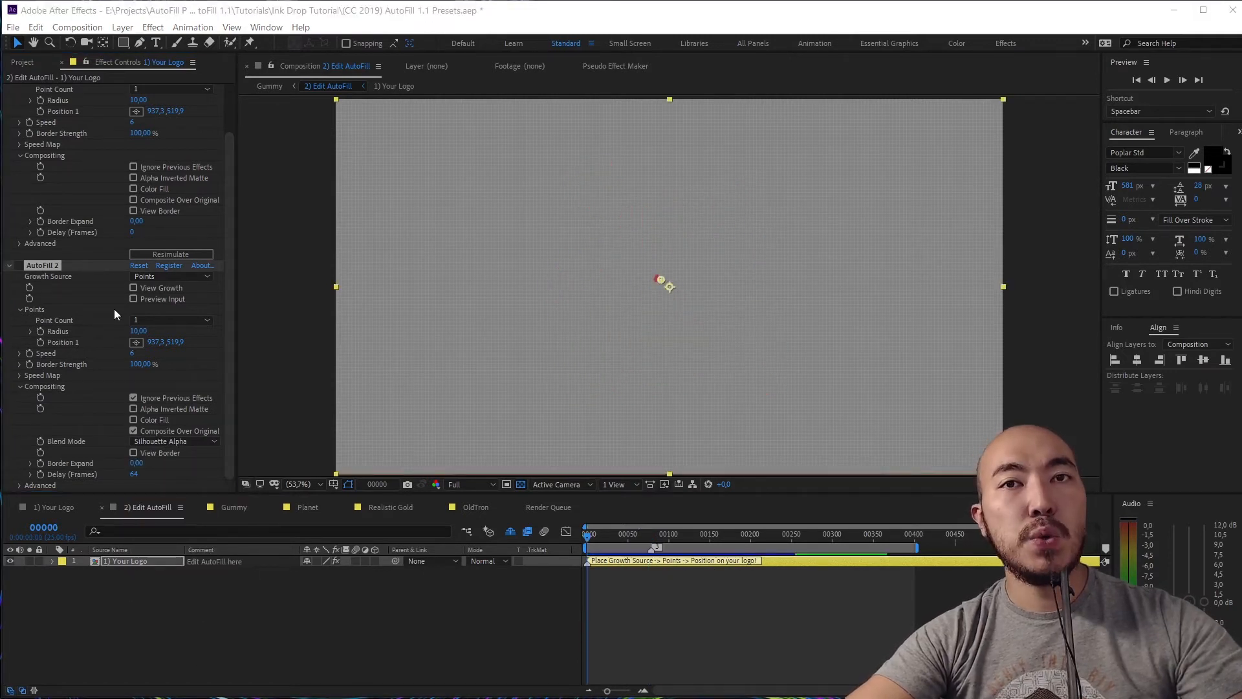
Re-enable AutoFill 2, preview the result, and view the composition at 100%
left_click(21, 265)
left_click(20, 266)
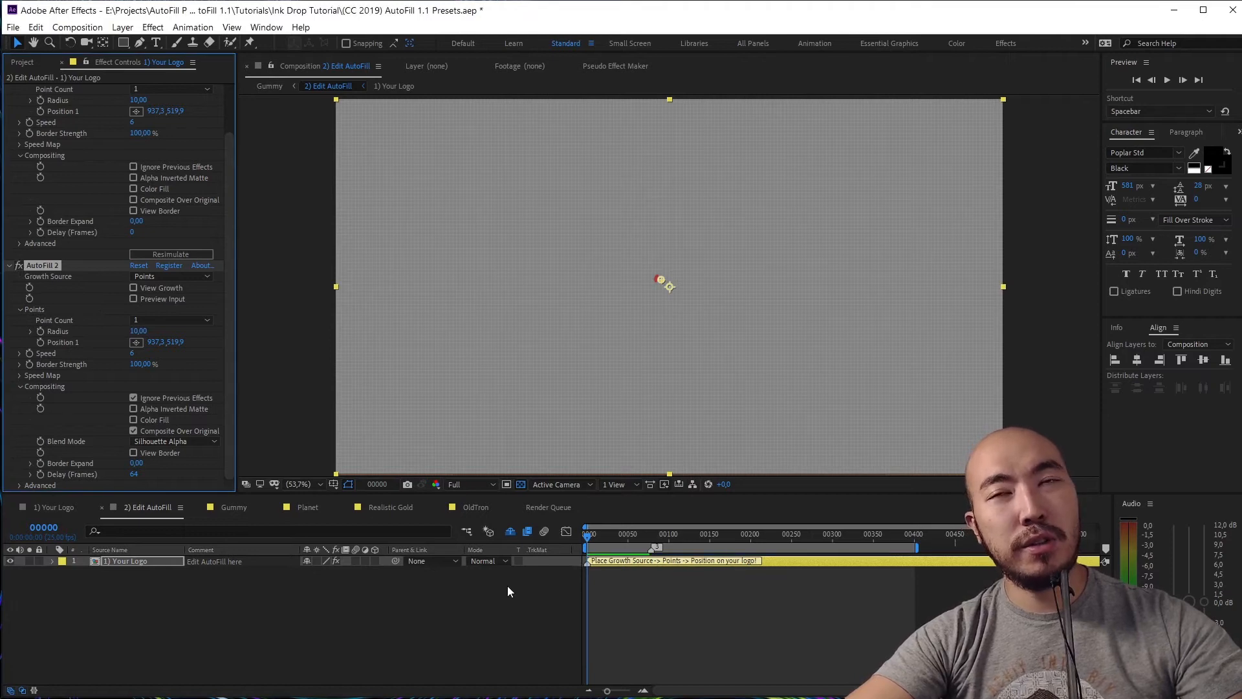
left_click(522, 608)
key("space")
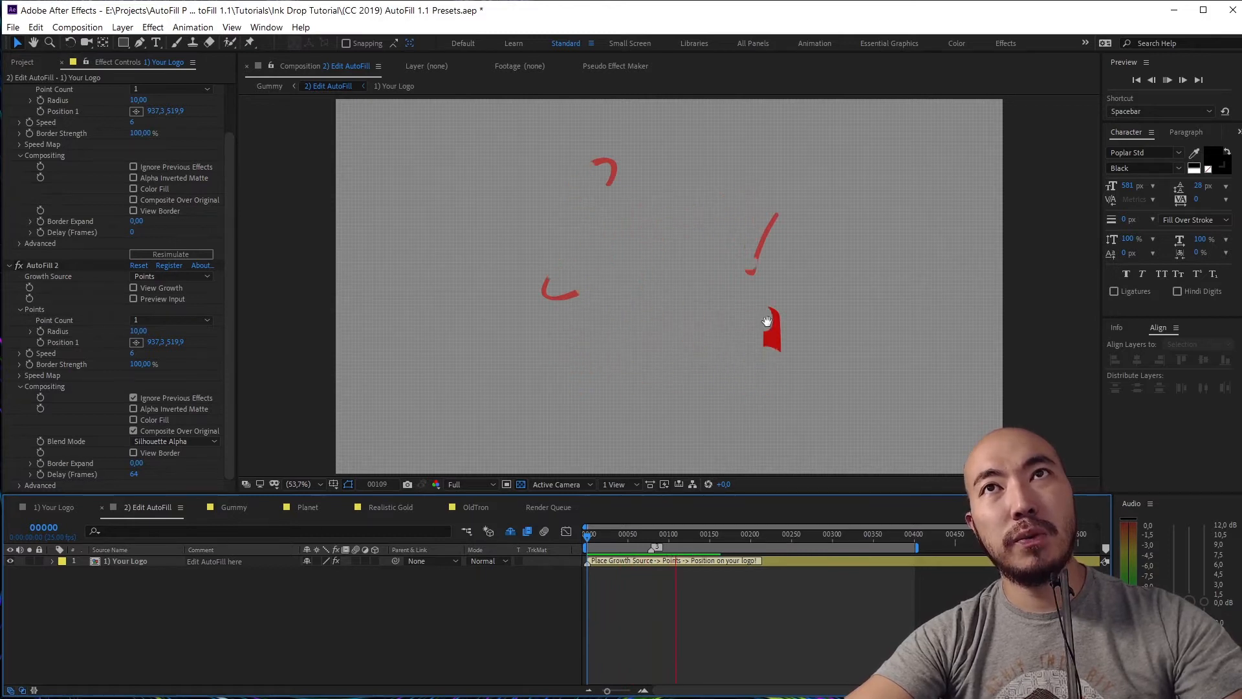
key("space")
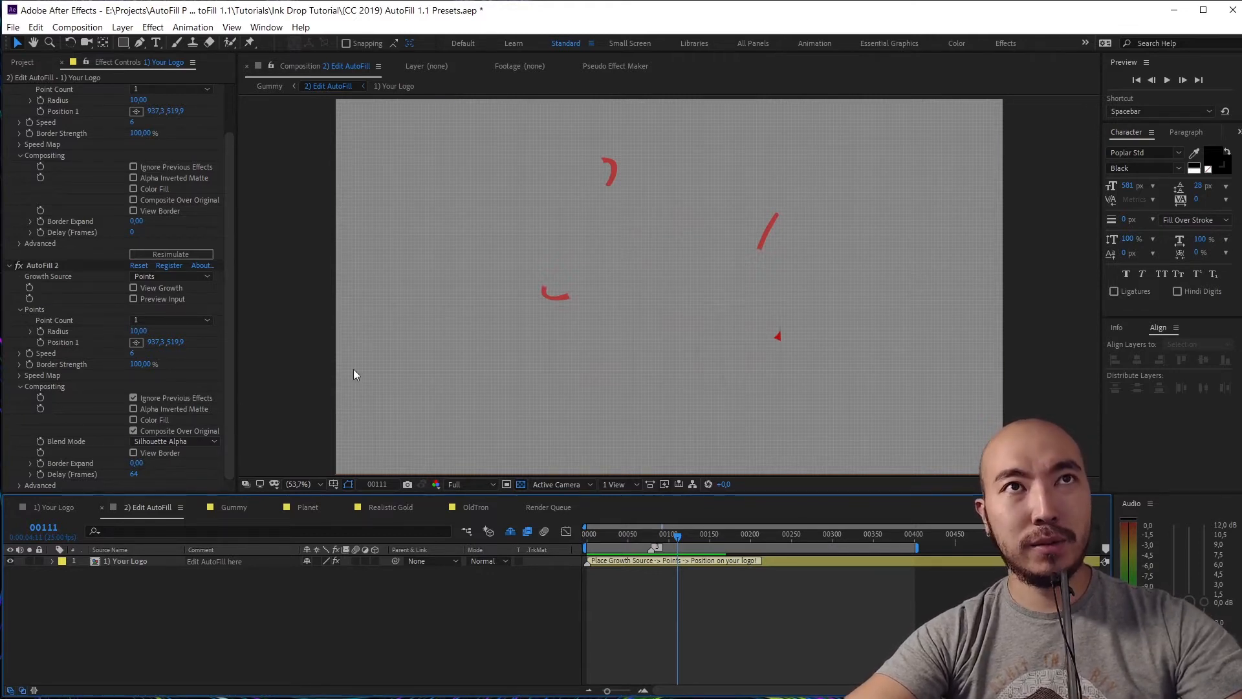
left_click(228, 422)
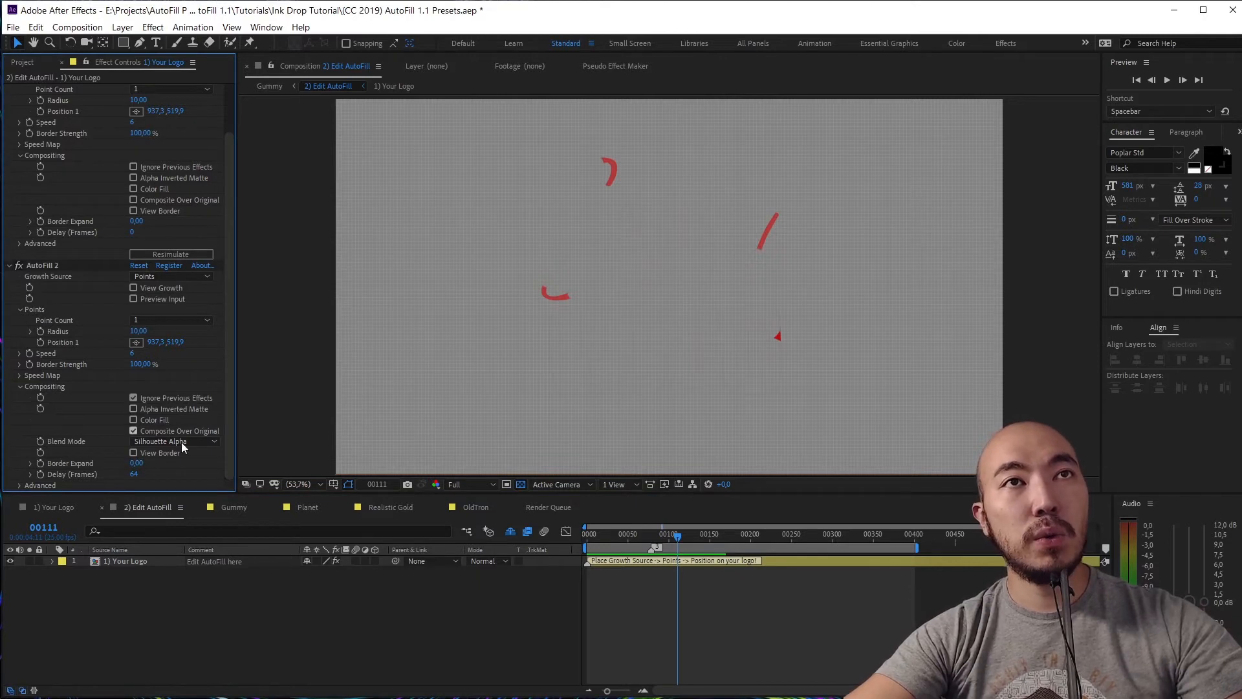
key("slash")
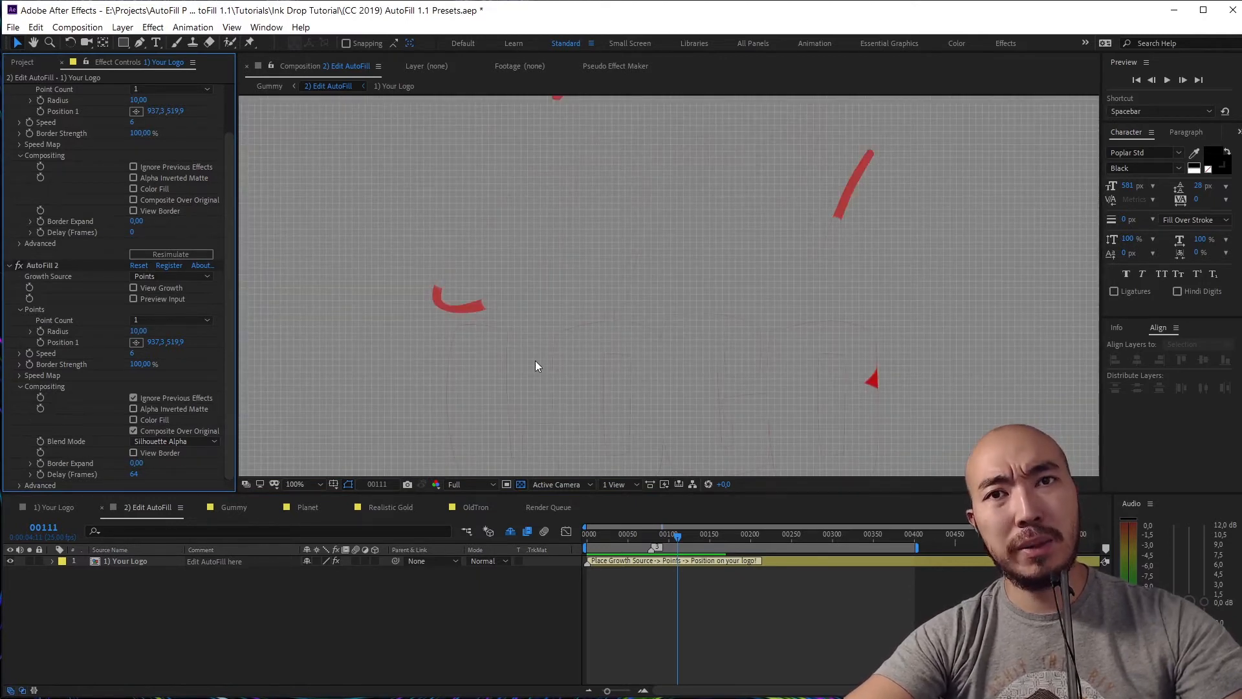
Set AutoFill 2's Border Expand to 1 and preview the full frame from the start
left_click(136, 464)
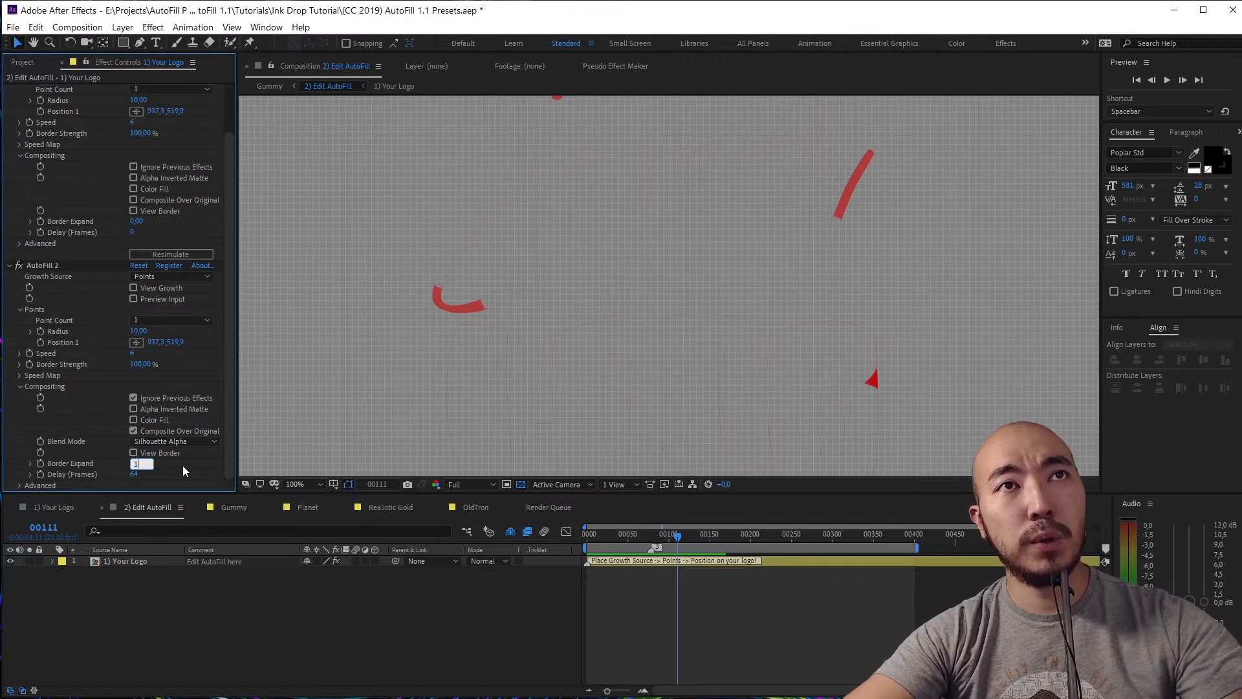
type("1")
key("Return")
left_click(724, 328)
key("comma")
key("comma")
key("comma")
key("comma")
key("Home")
key("space")
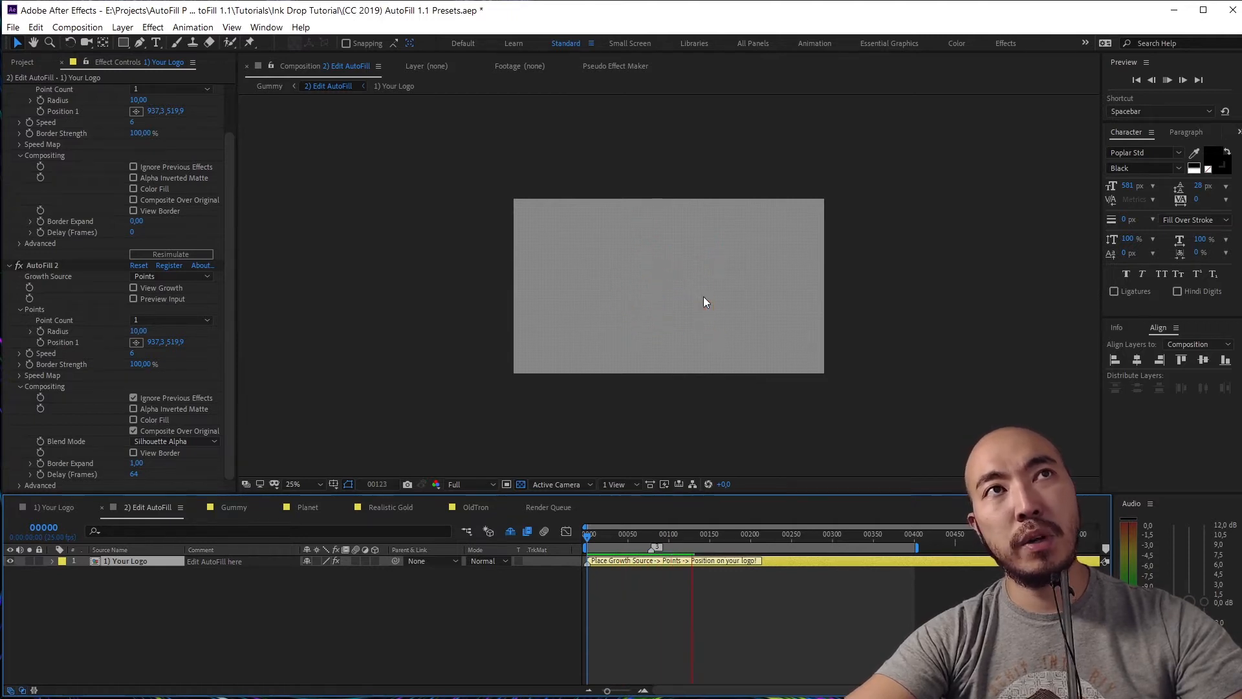
Stop the preview and delete the second AutoFill effect
key("space")
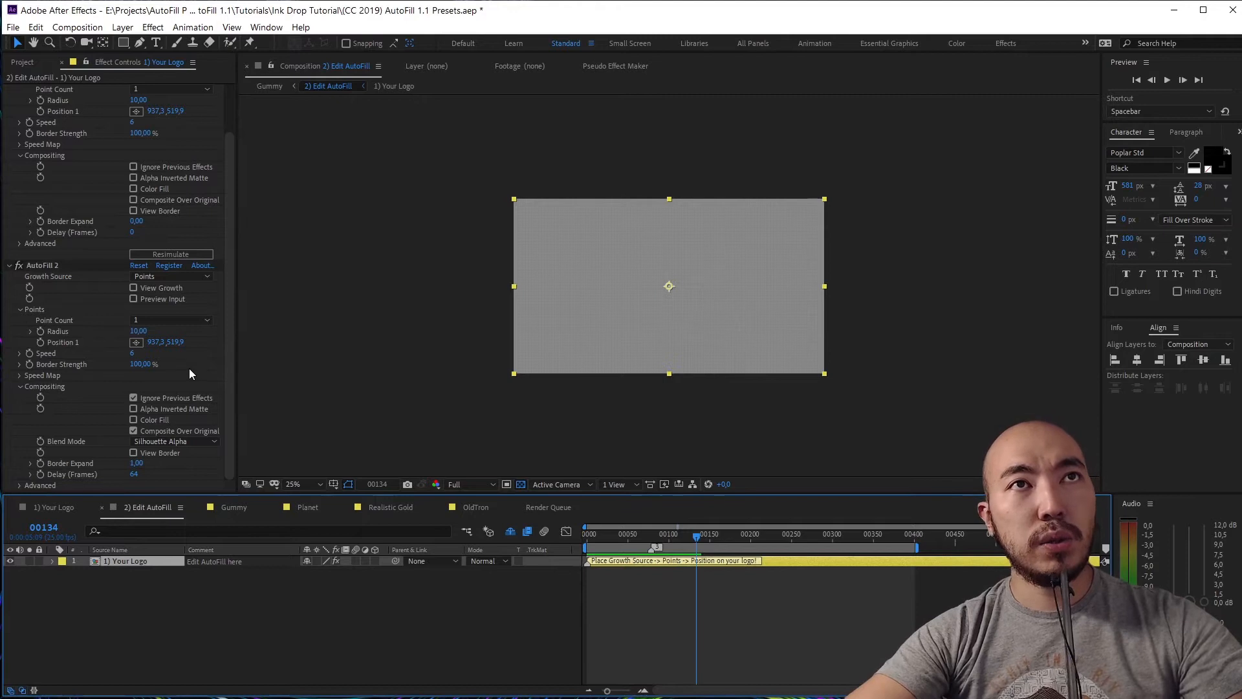
left_click(48, 267)
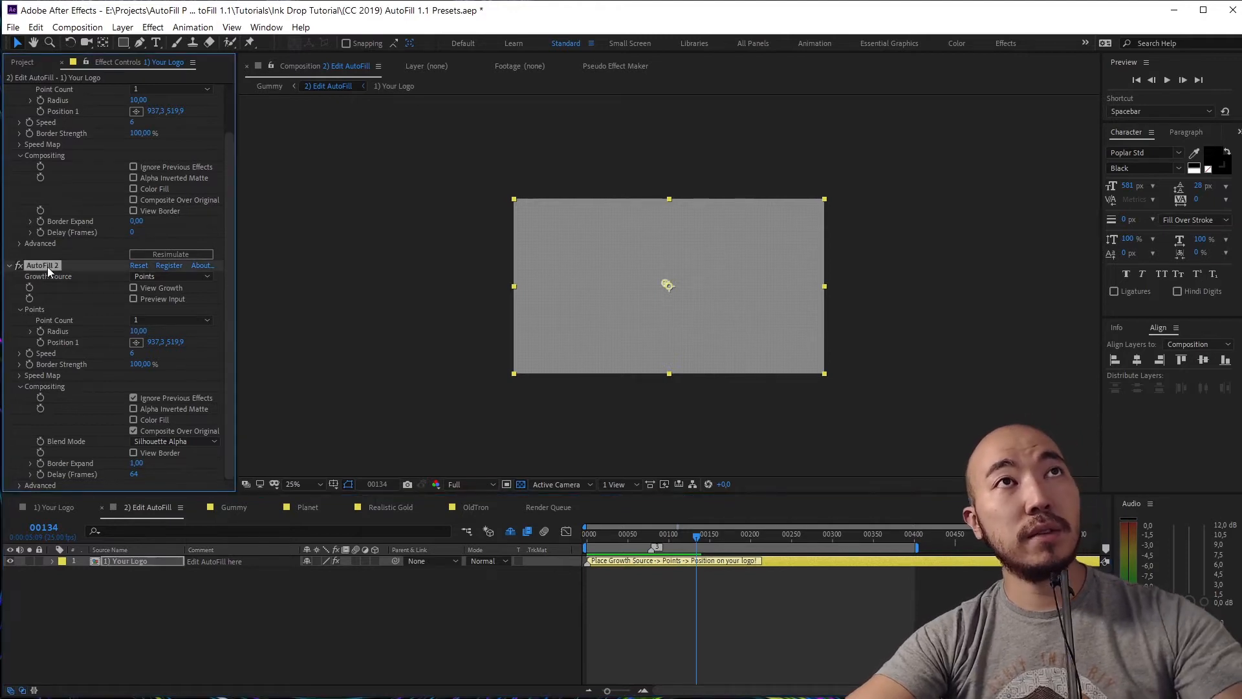
key("Delete")
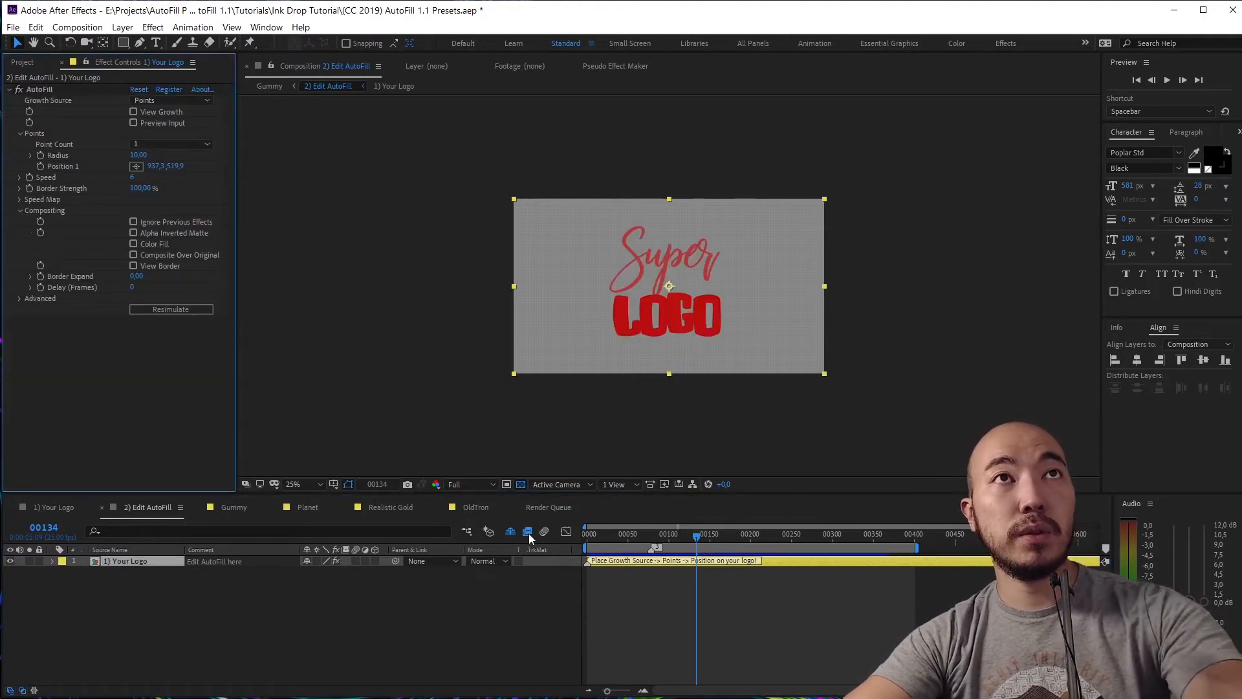
Try a maroon Color Fill and Composite Over Original with its blend modes, then turn both off
left_click(134, 243)
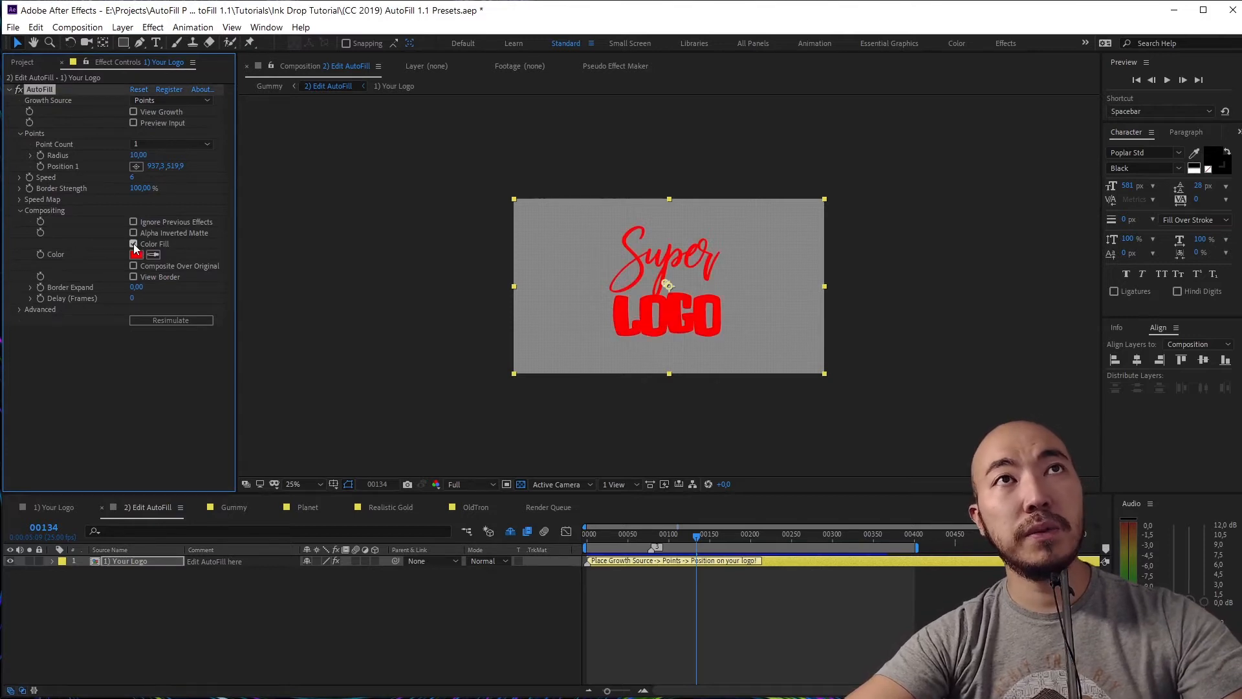
key("Return")
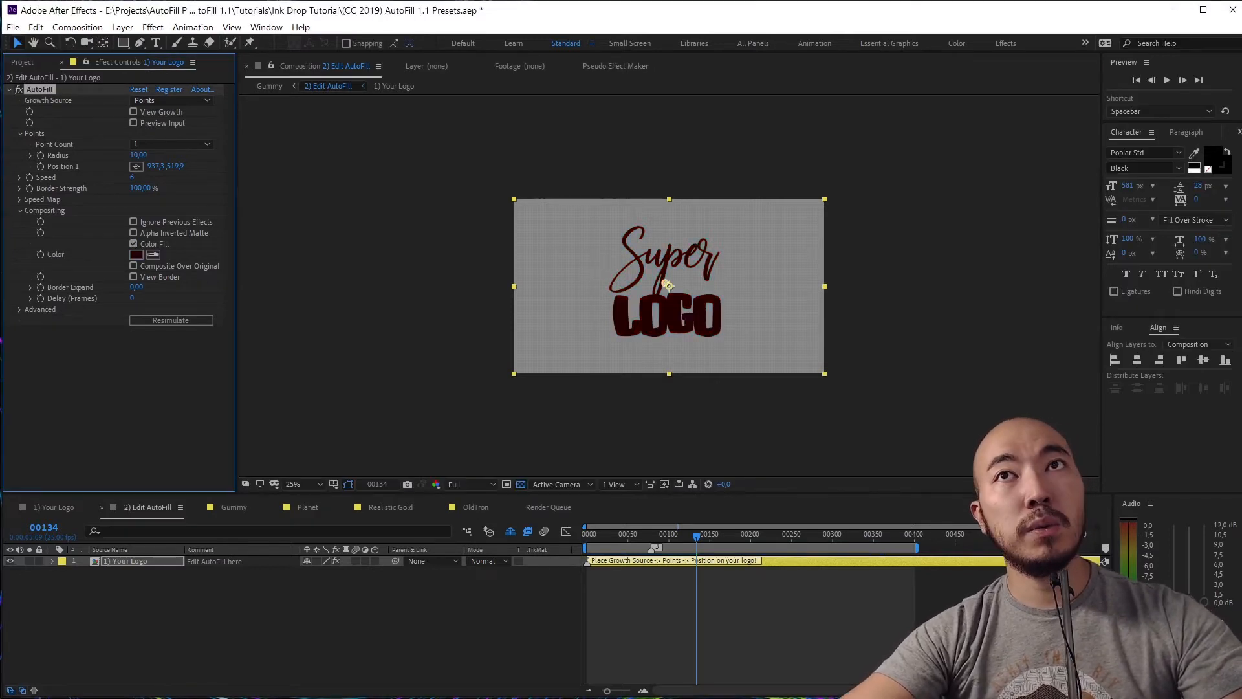
left_click(134, 243)
left_click(153, 255)
left_click(155, 265)
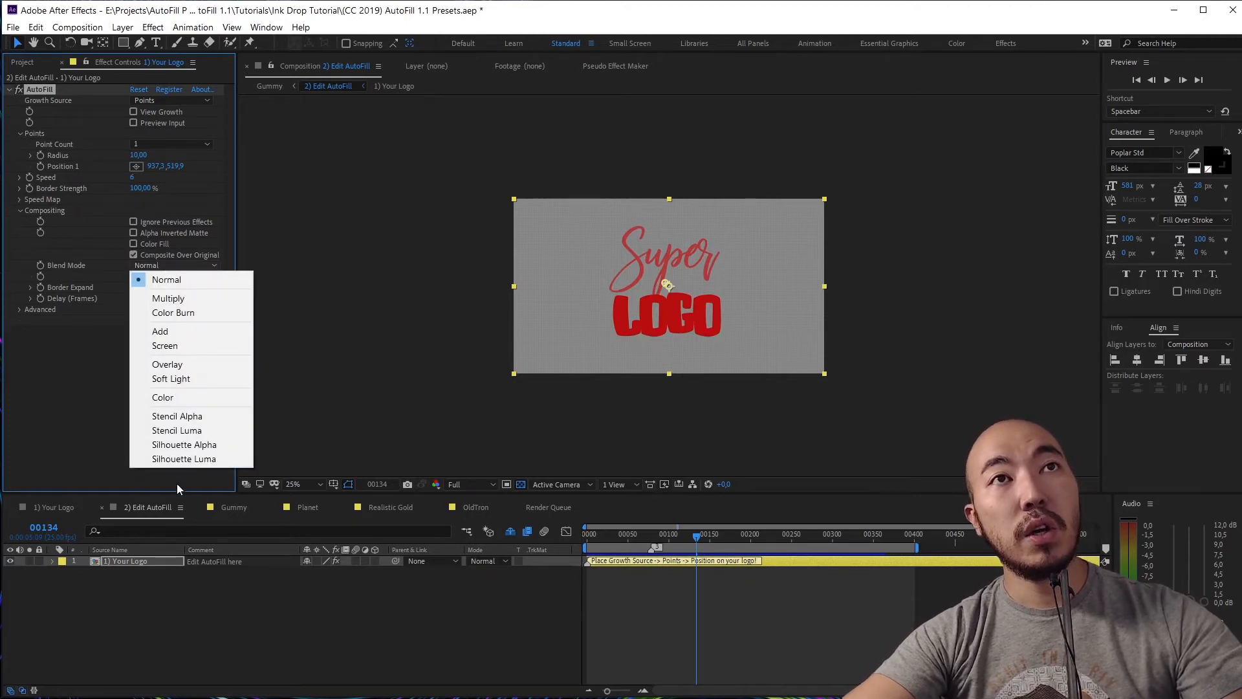
left_click(129, 253)
left_click(136, 262)
left_click(135, 254)
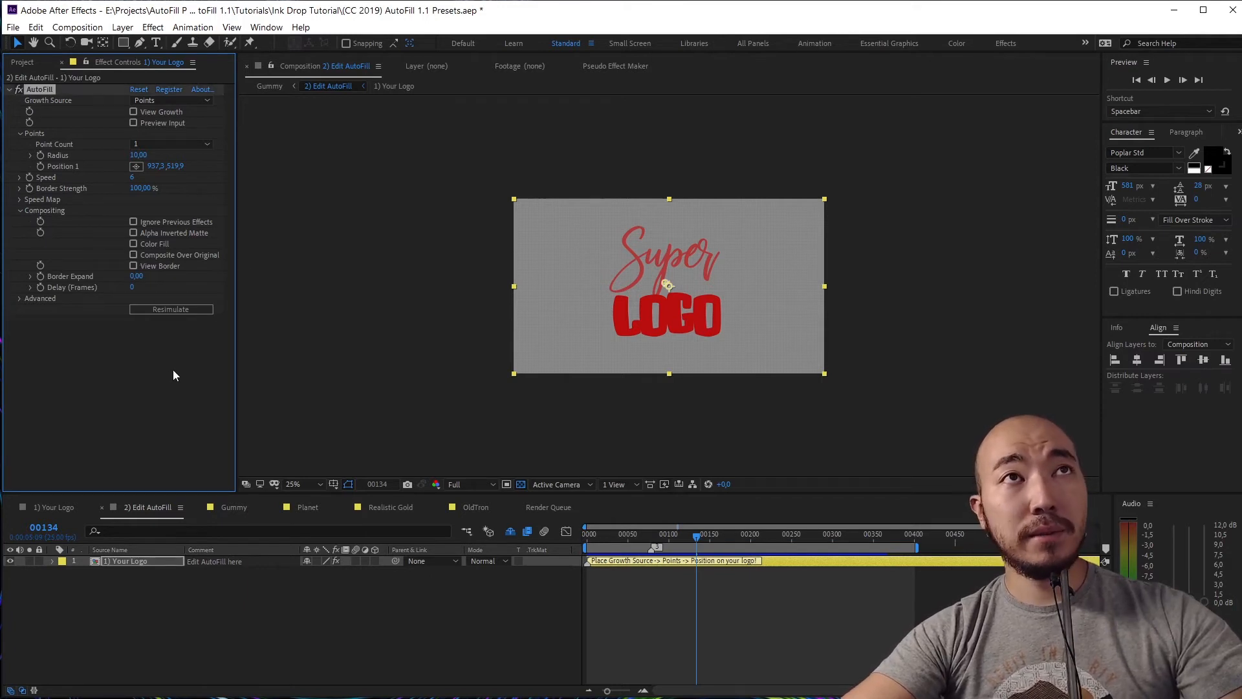
Collapse AutoFill's Compositing and Points groups in Effect Controls
left_click(20, 211)
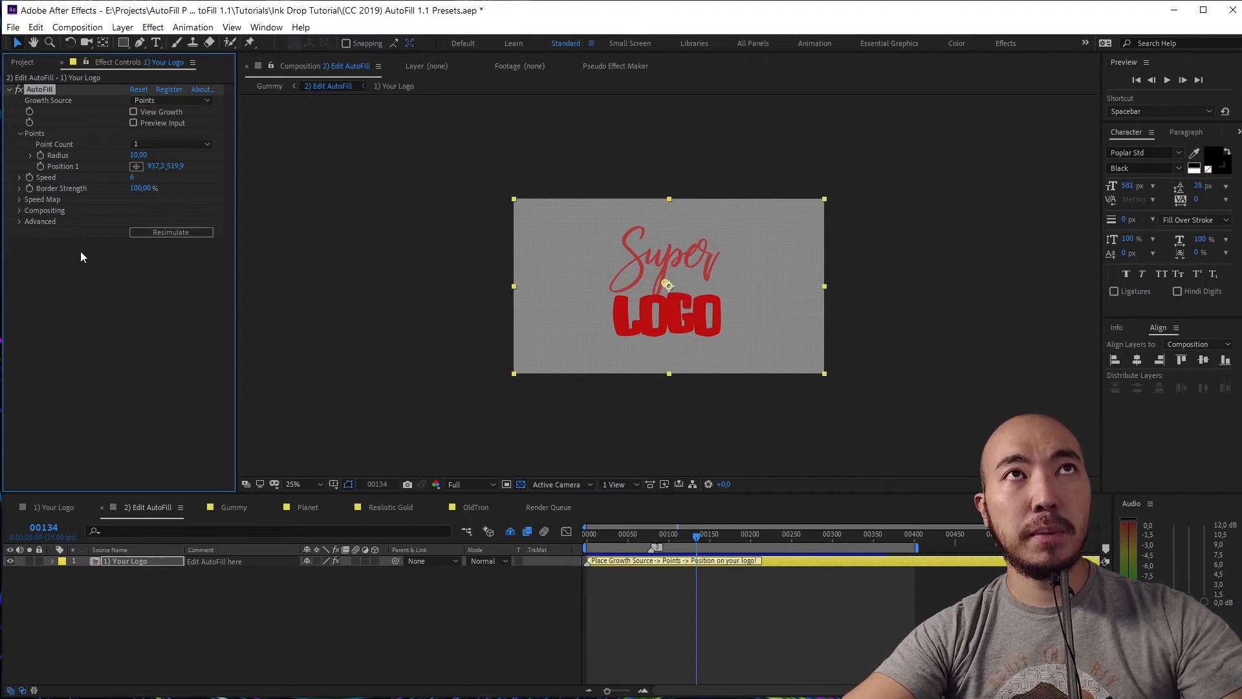
left_click(19, 134)
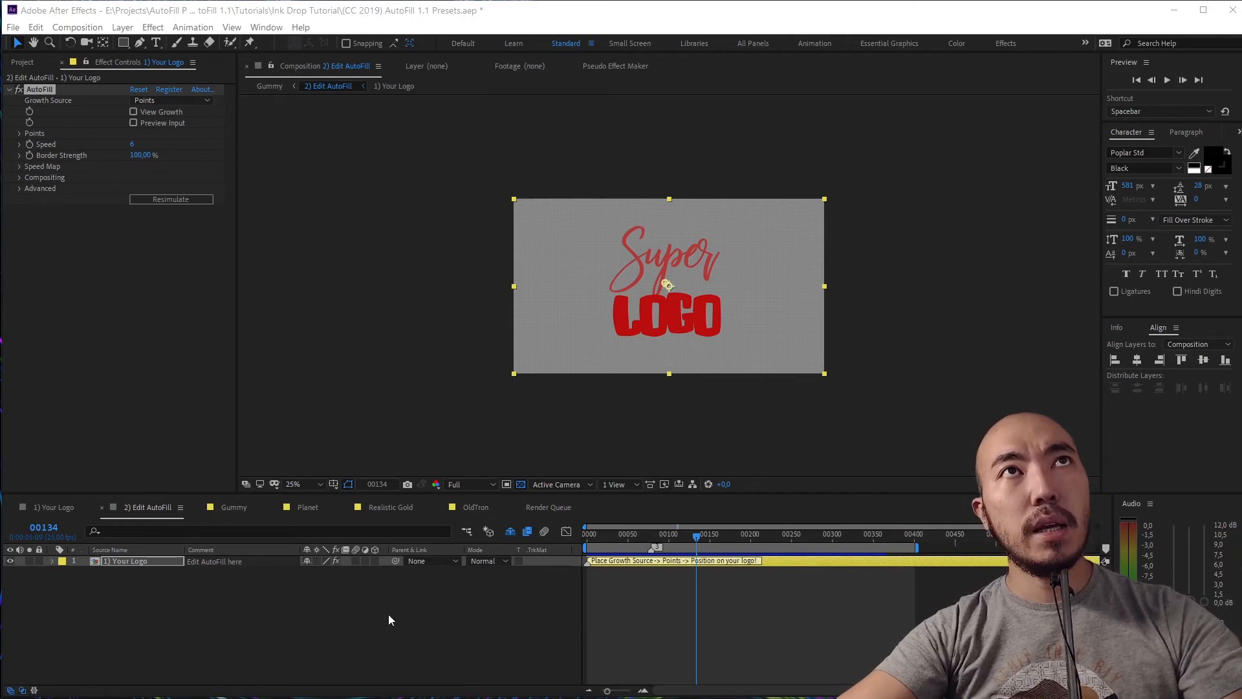
Switch AutoFill's Growth Source to Noise and preview the animation from frame 0
left_click(174, 100)
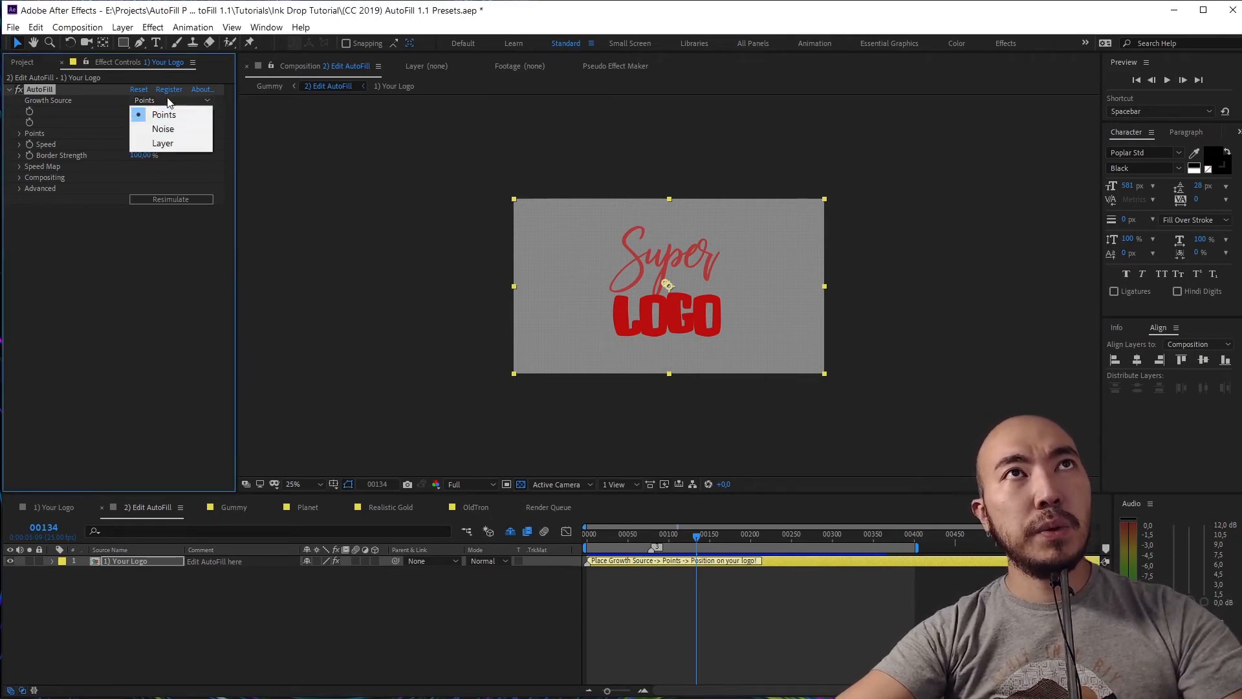
left_click(174, 126)
key("Home")
key("space")
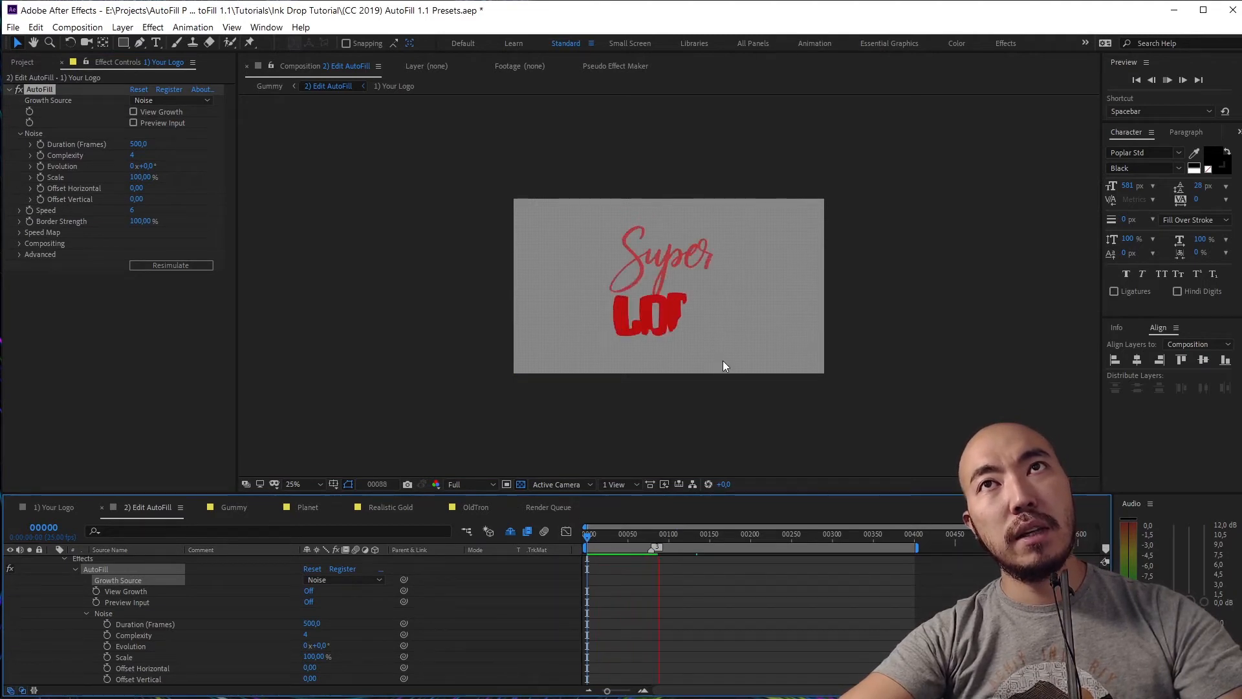
key("space")
Show the noise growth map, scrub to frames 63 and 24, and collapse the layer
left_click(134, 112)
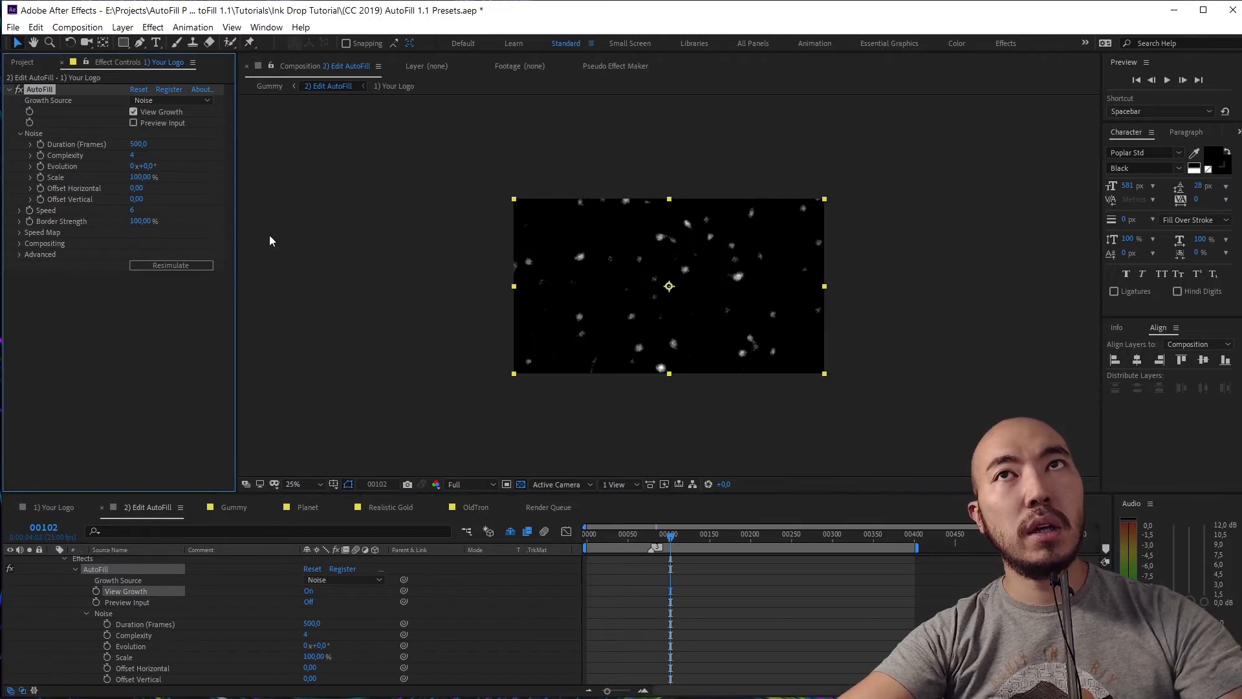
left_click_drag(585, 537, 639, 537)
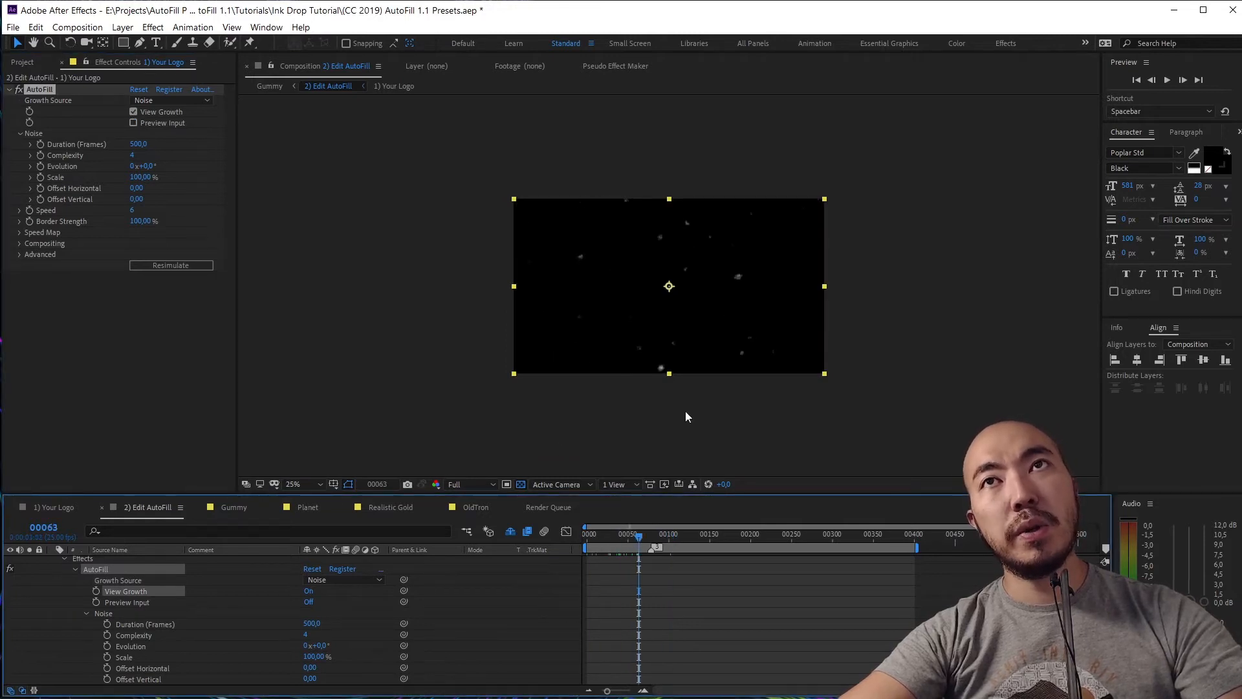
key("alt+slash")
scroll(52, 569, "up", 1)
left_click(53, 561)
mouse_move(631, 543)
left_mouse_down()
mouse_move(598, 544)
mouse_move(903, 538)
left_mouse_up()
key("Home")
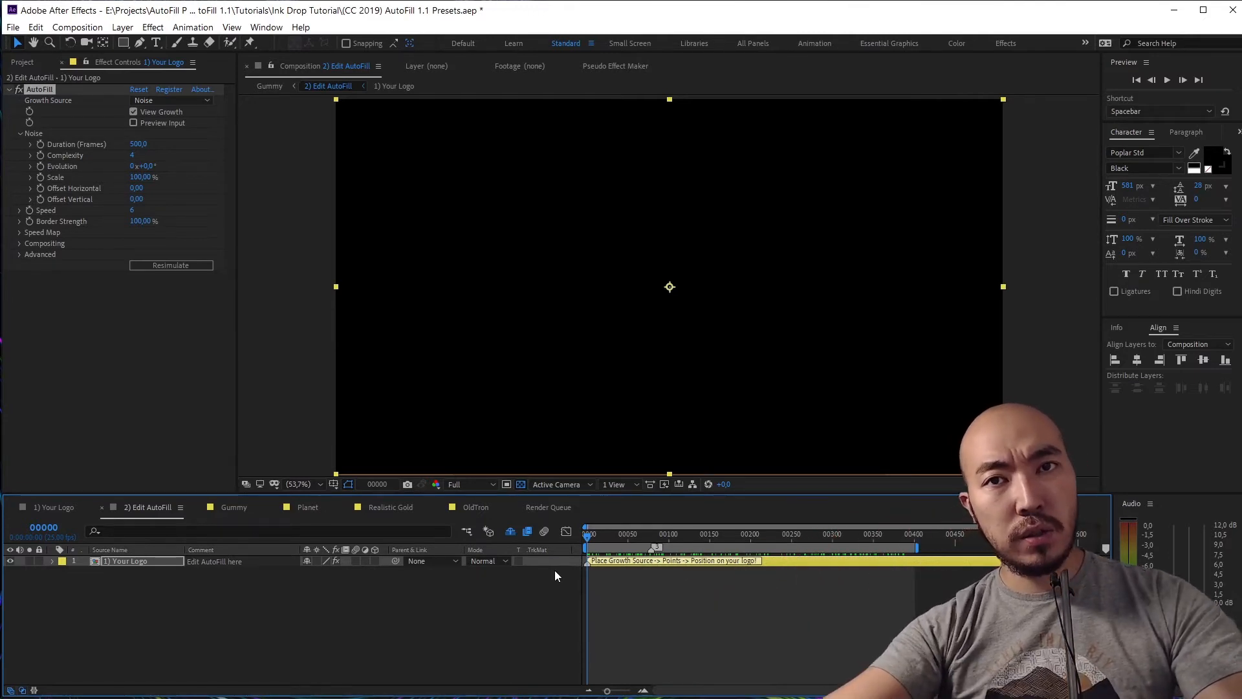
Try Layer as the Growth Source, then switch back to Points
left_click(196, 99)
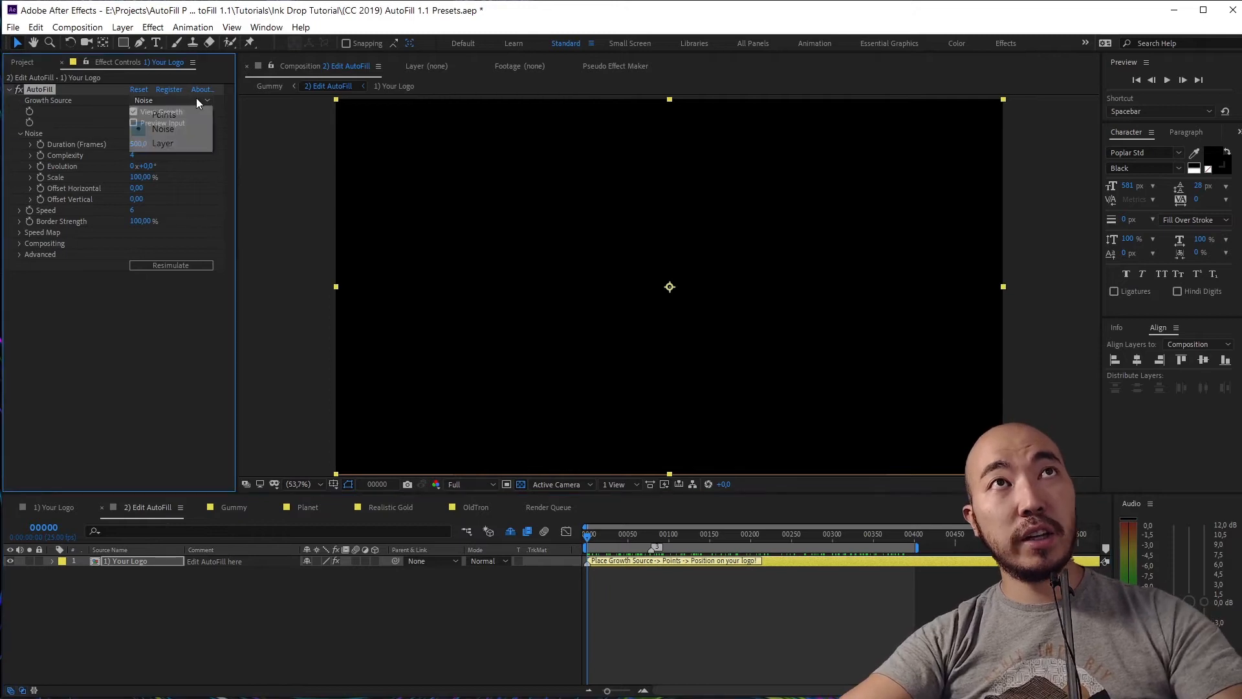
left_click(197, 143)
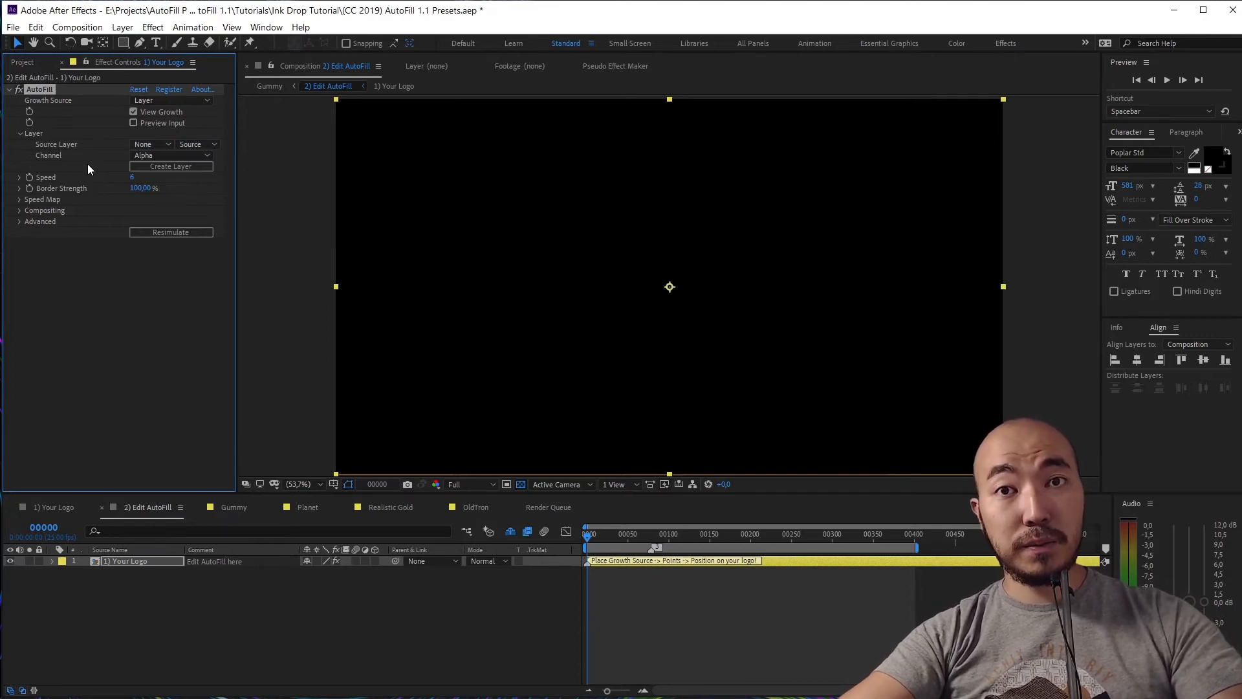
left_click(176, 99)
left_click(148, 112)
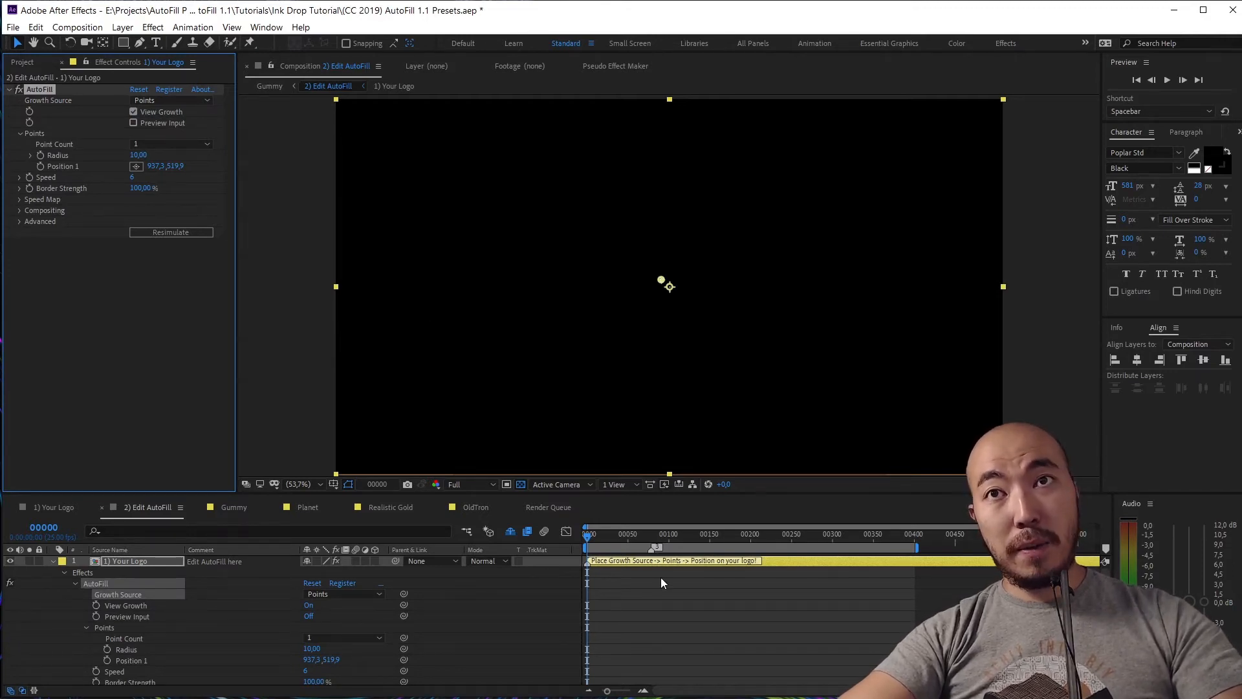
Delete the timeline marker, collapse the layer, and set Growth Source to Noise
right_click(656, 549)
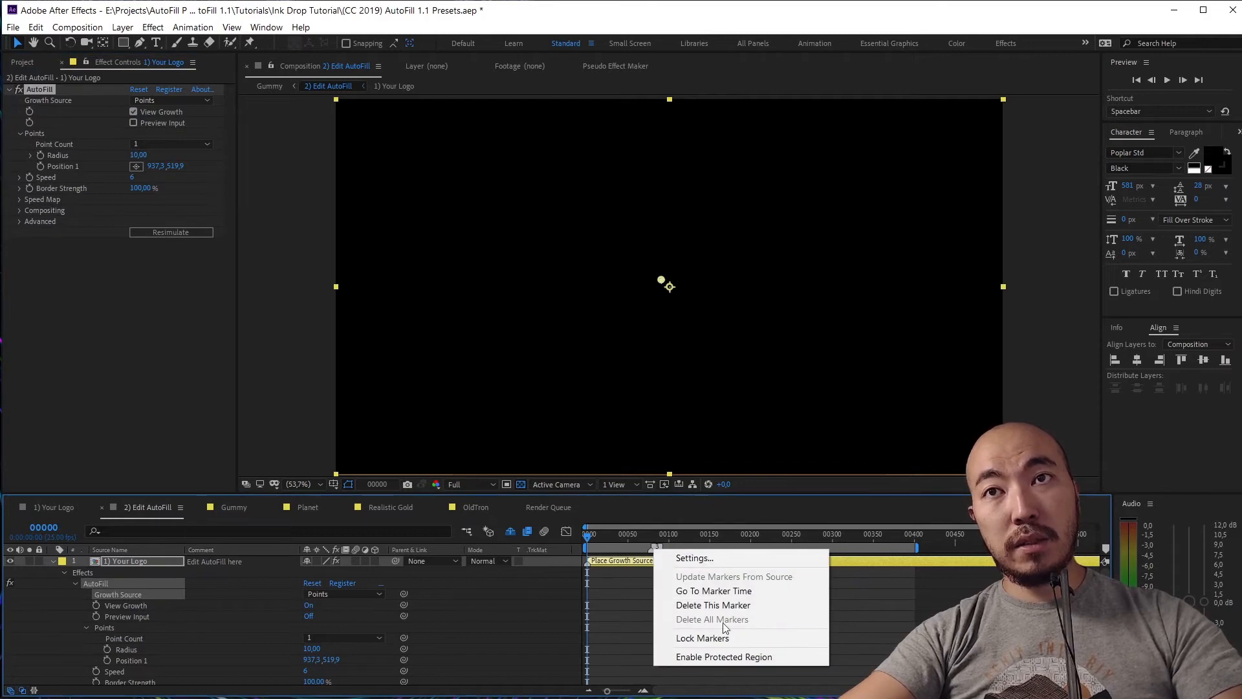
left_click(731, 606)
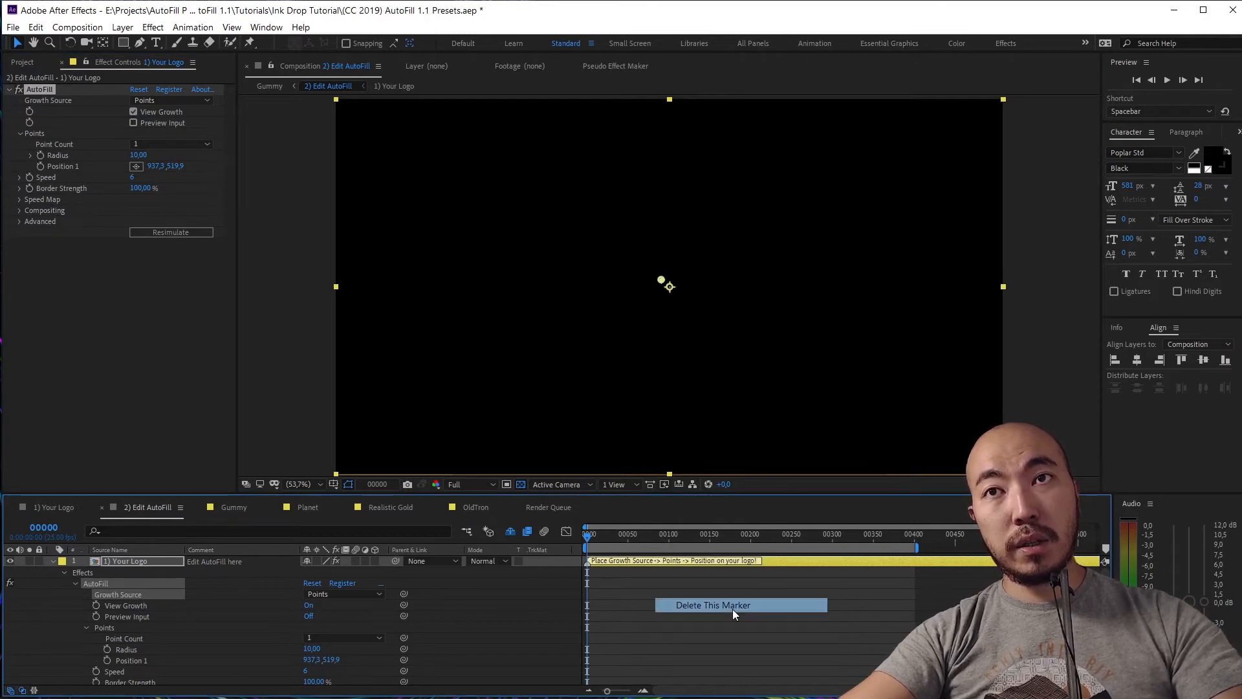
left_click(51, 561)
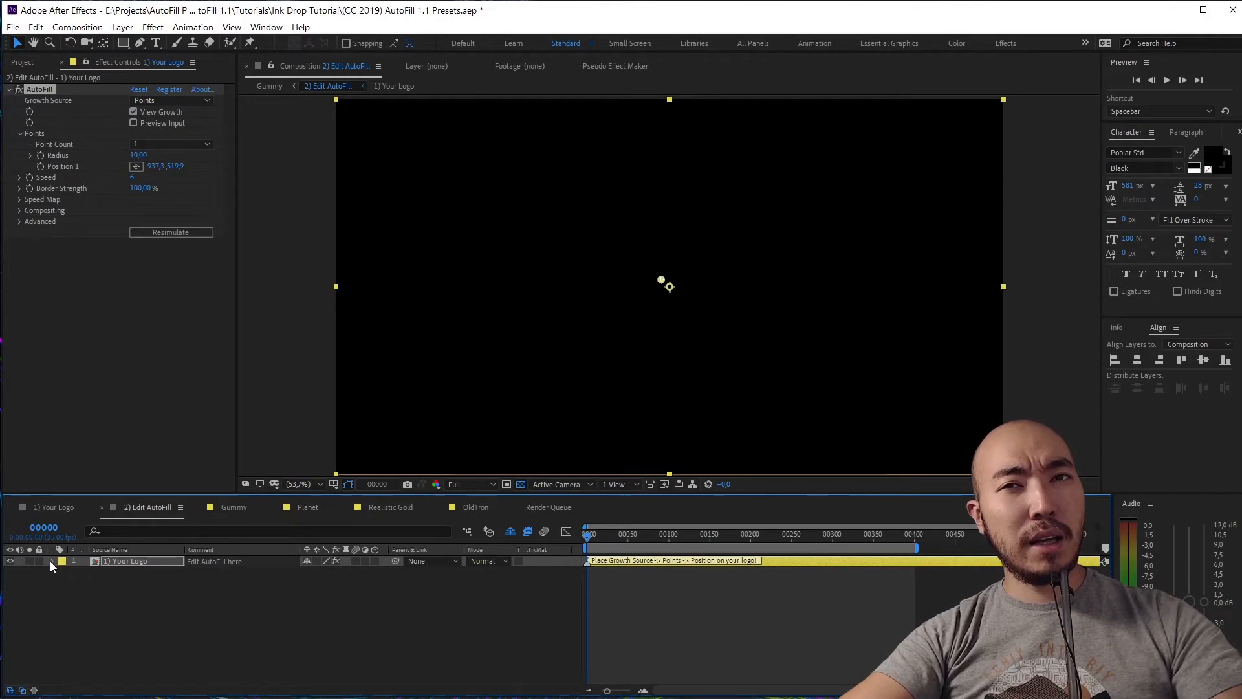
left_click(139, 100)
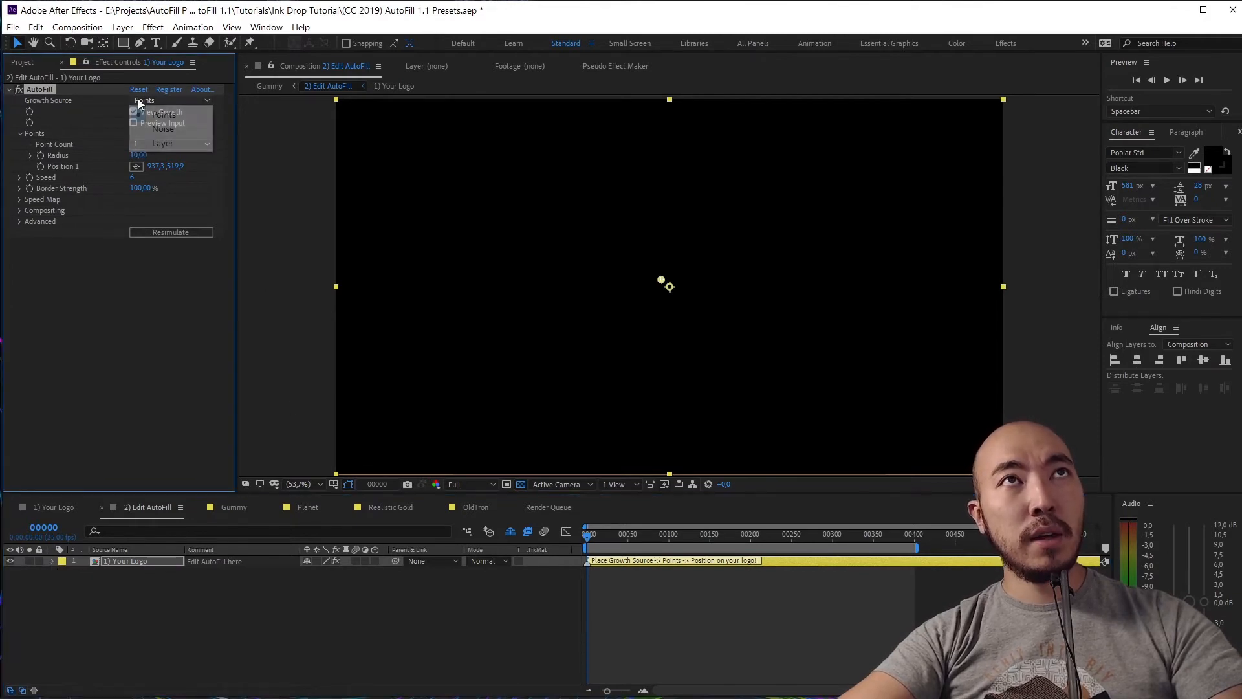
left_click(161, 129)
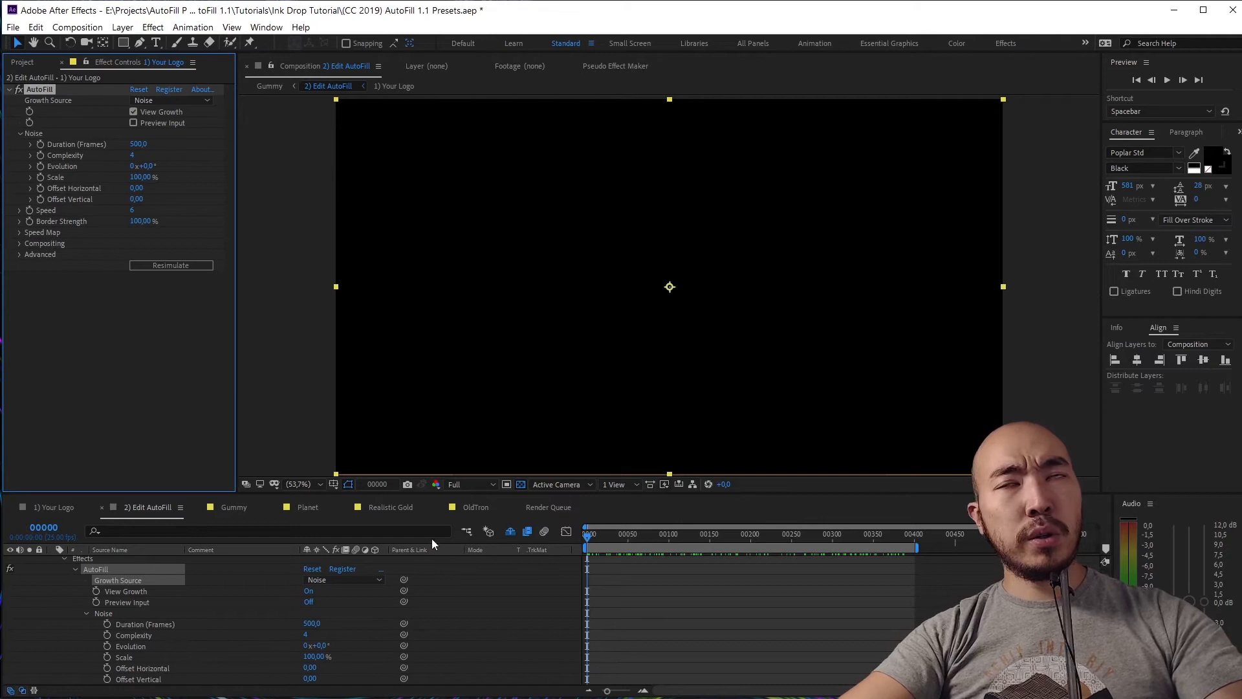
Hide the growth map and scrub the noise Evolution up to 3x+359°
left_click(134, 112)
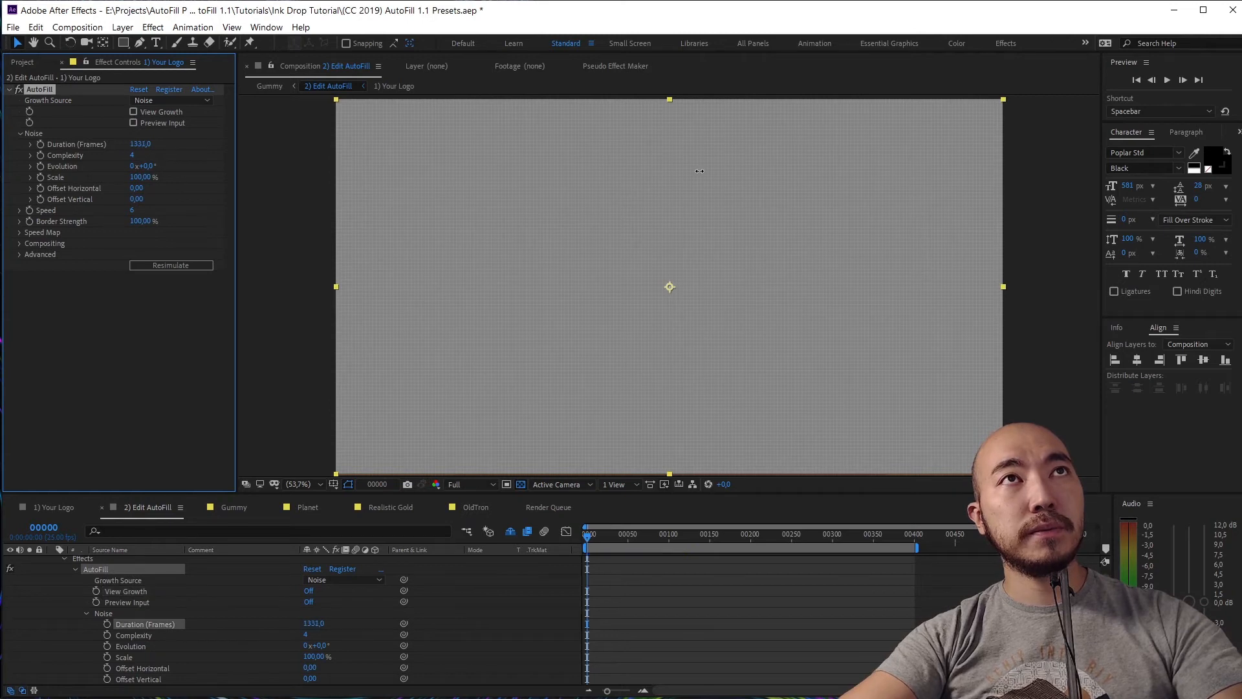
left_click_drag(141, 166, 1026, 273)
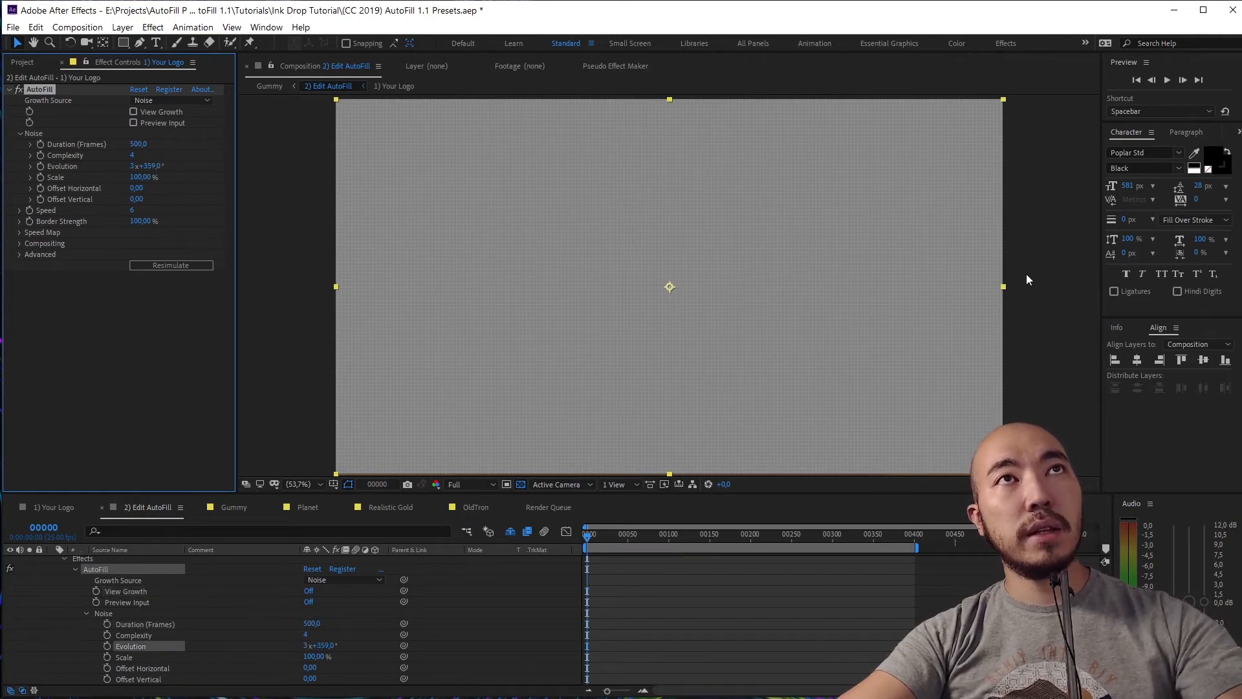
left_click_drag(596, 535, 679, 592)
key("F1")
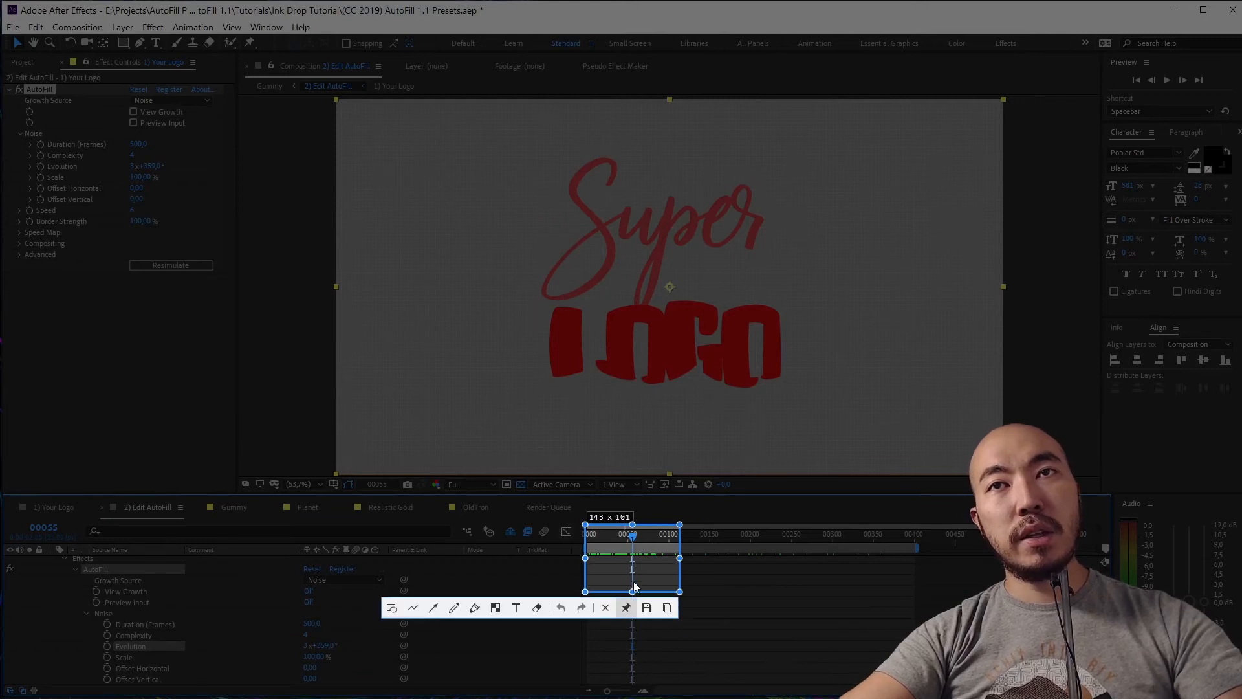
Pin and inspect a timeline snapshot, close it, then preview the reveal from frame 0
left_click(627, 607)
scroll(624, 554, "up", 12)
left_click_drag(776, 624, 451, 402)
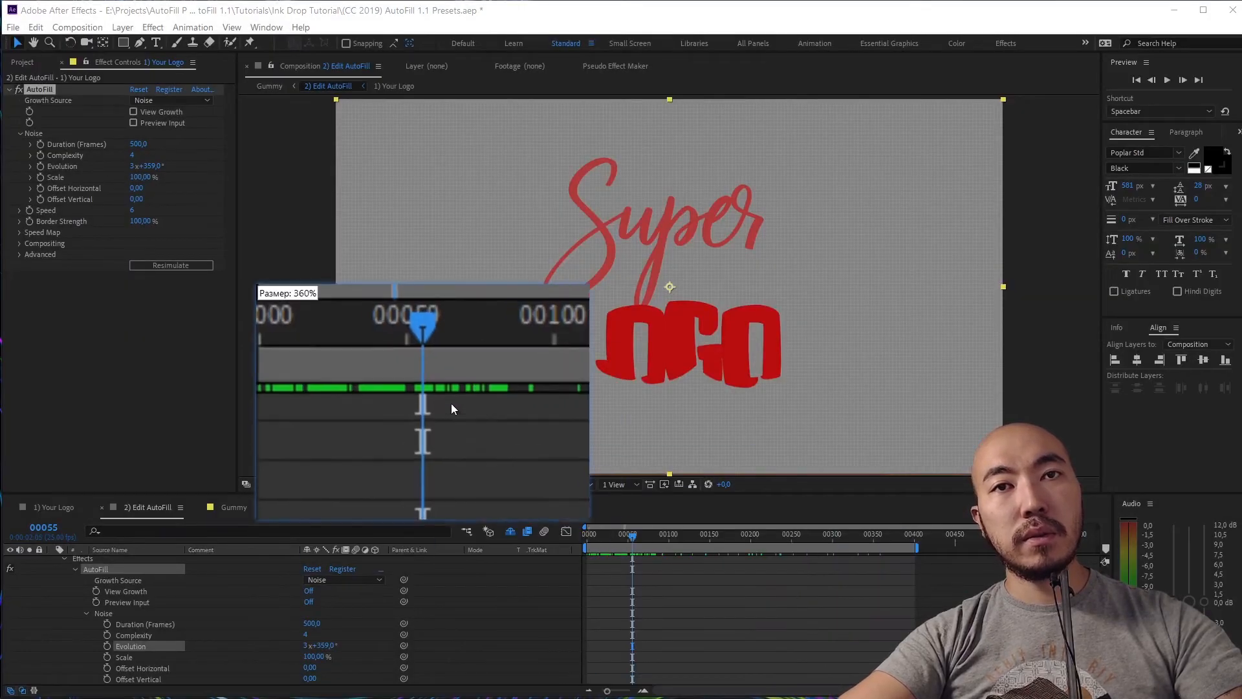
scroll(452, 402, "up", 20)
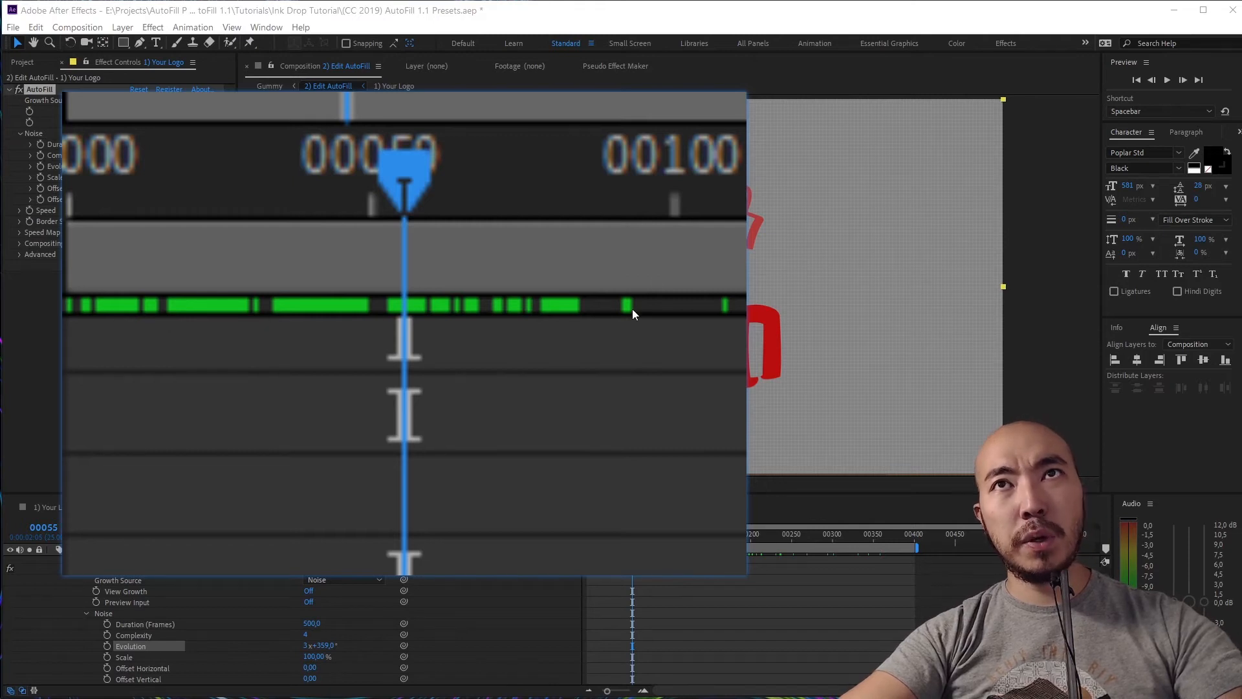
right_click(426, 352)
left_click(501, 580)
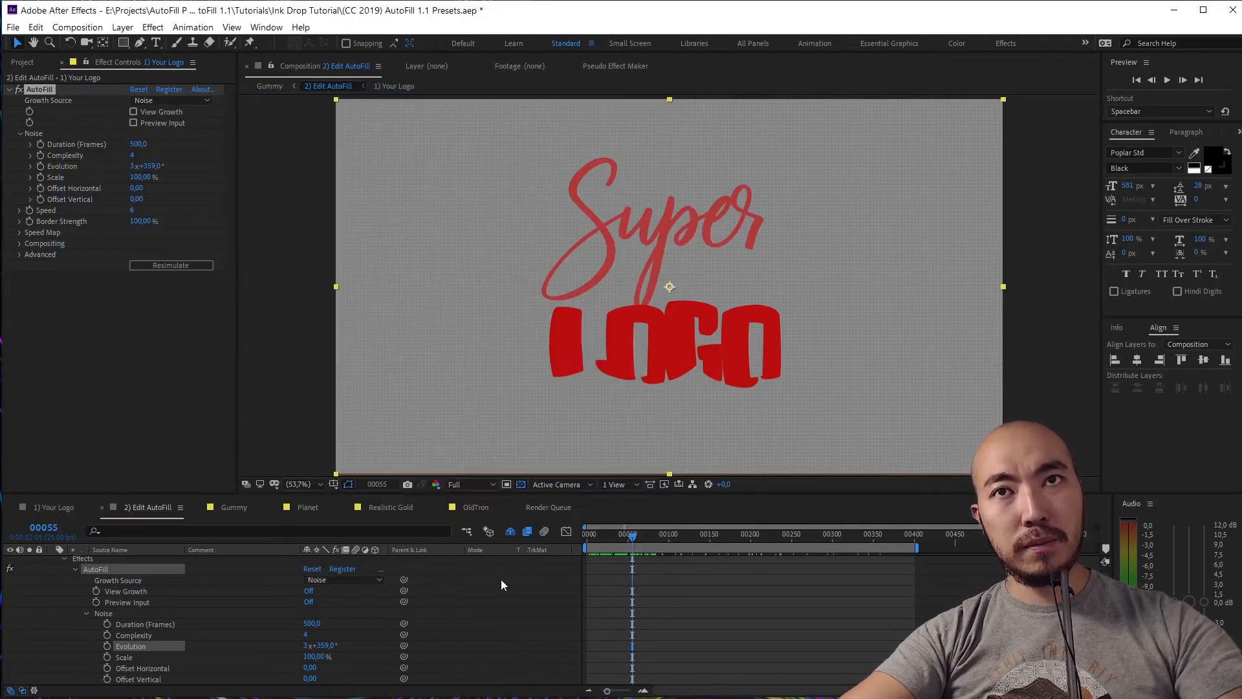
key("space")
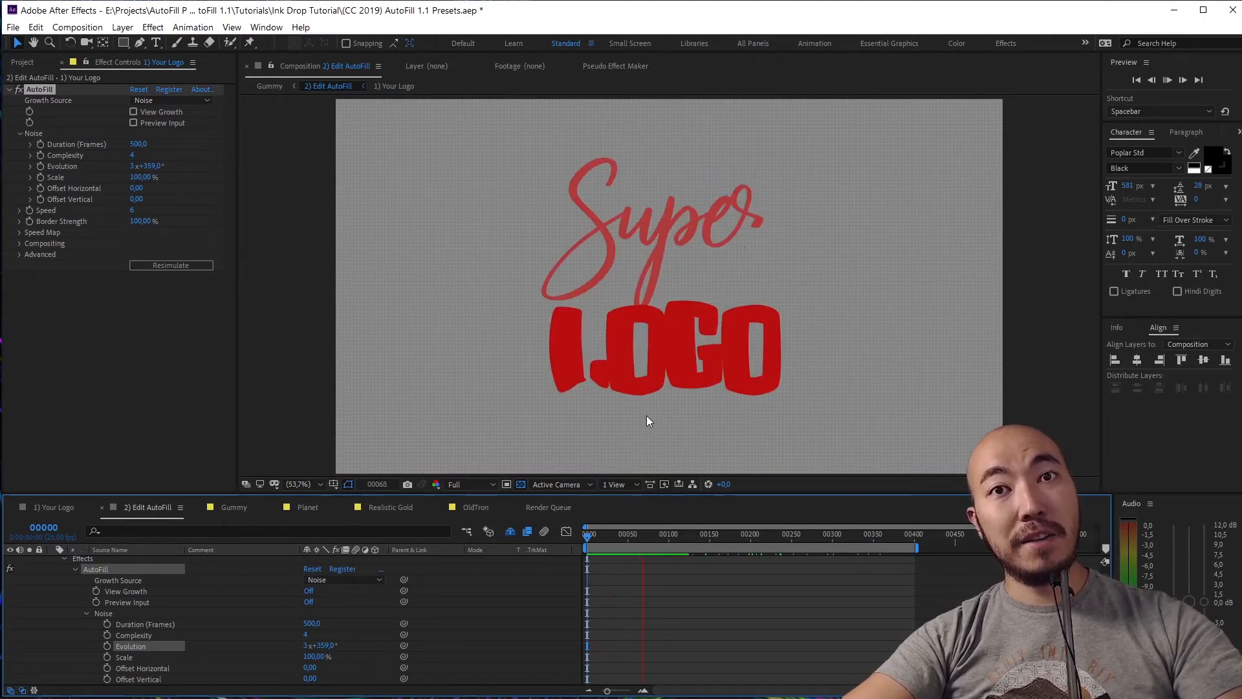
Replay the reveal from frame 0 and resimulate AutoFill, stopping at frame 135
left_click(676, 534)
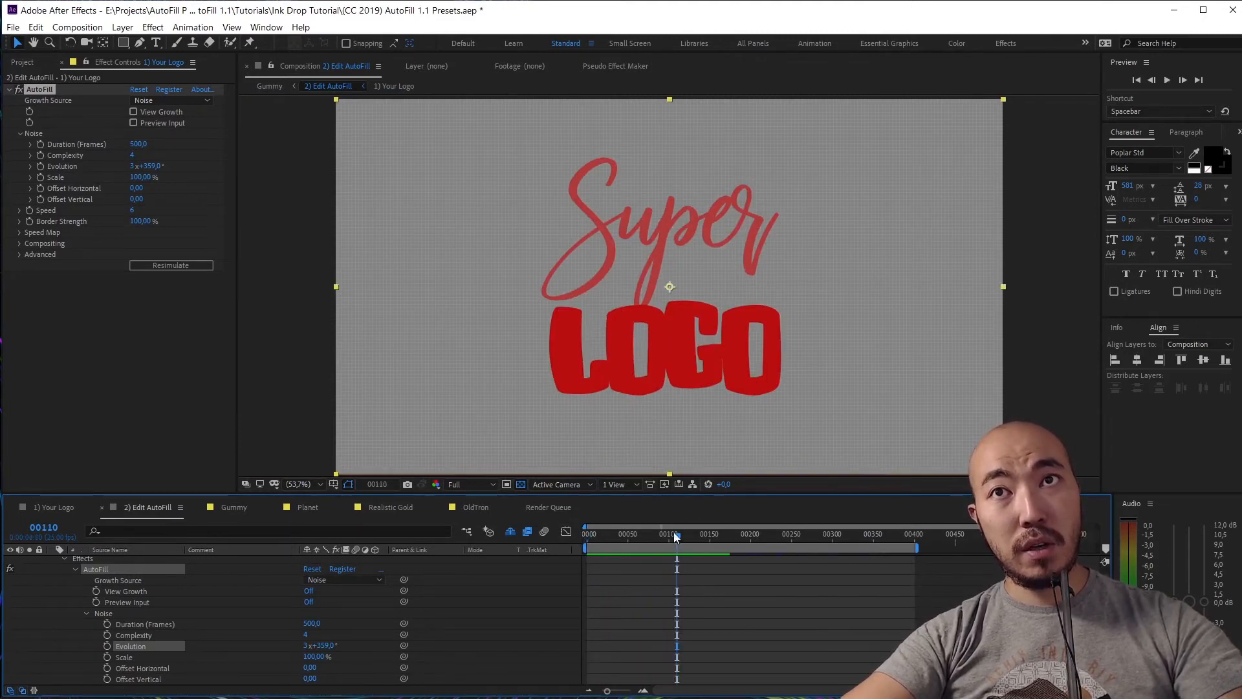
left_click_drag(674, 532, 519, 534)
key("space")
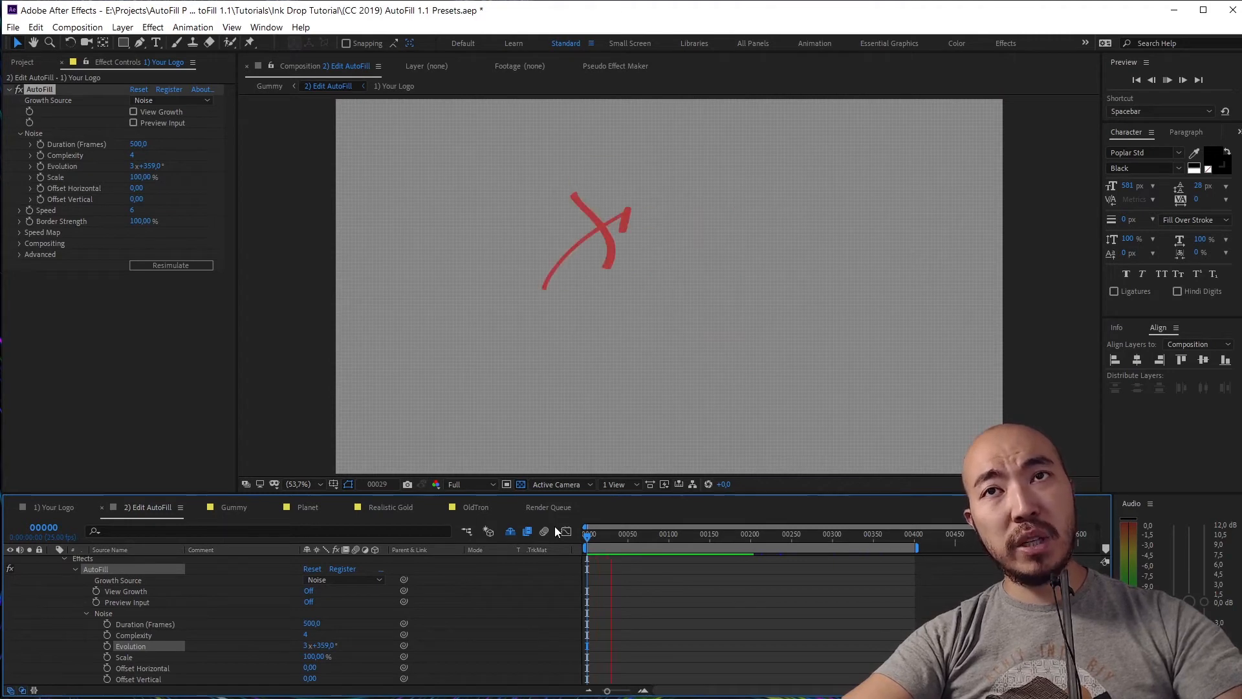
key("space")
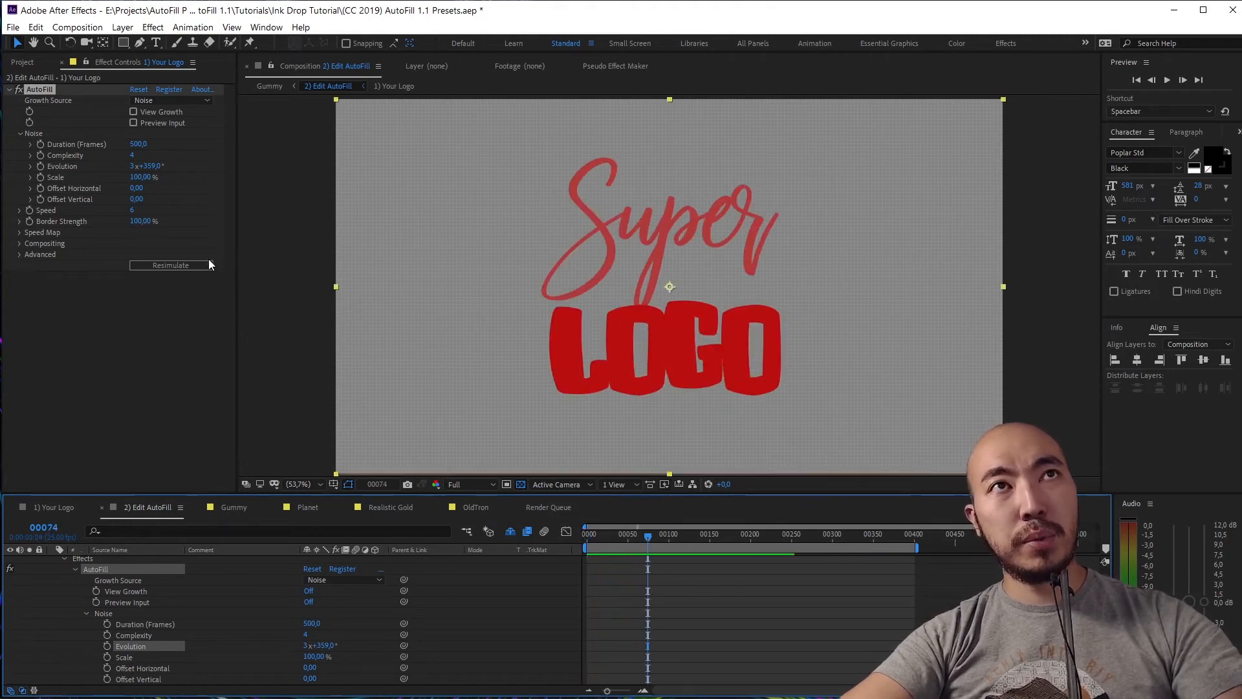
left_click(202, 265)
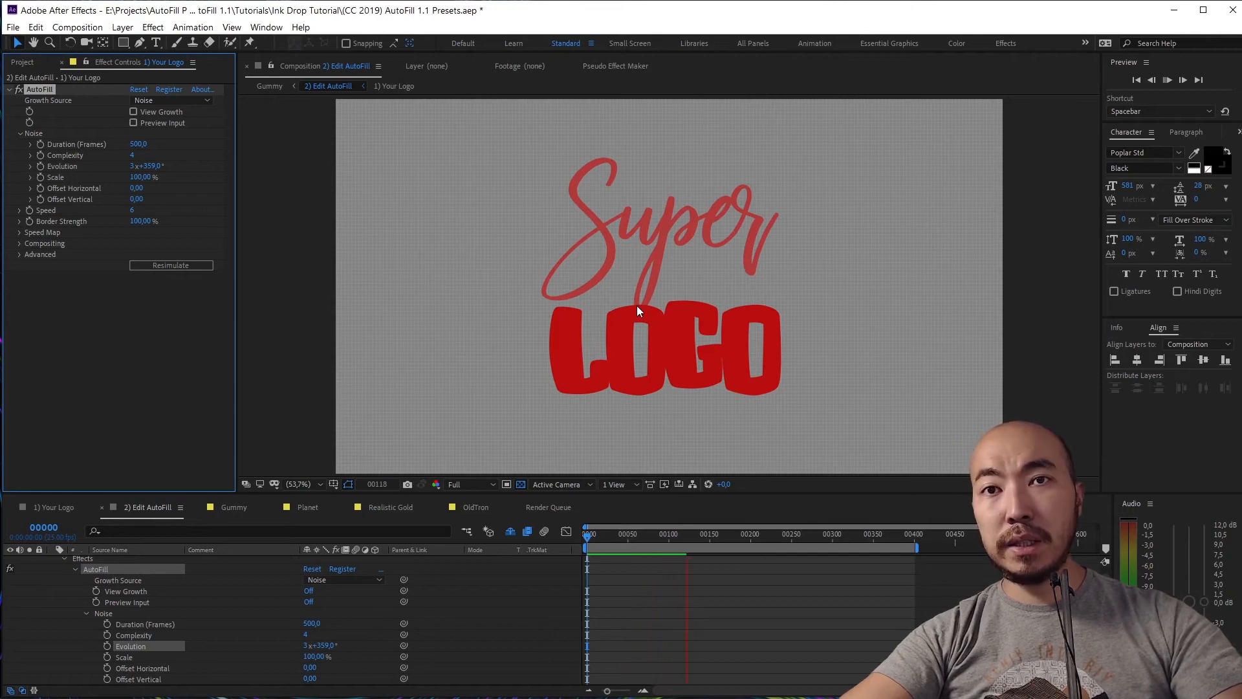
left_click(636, 305)
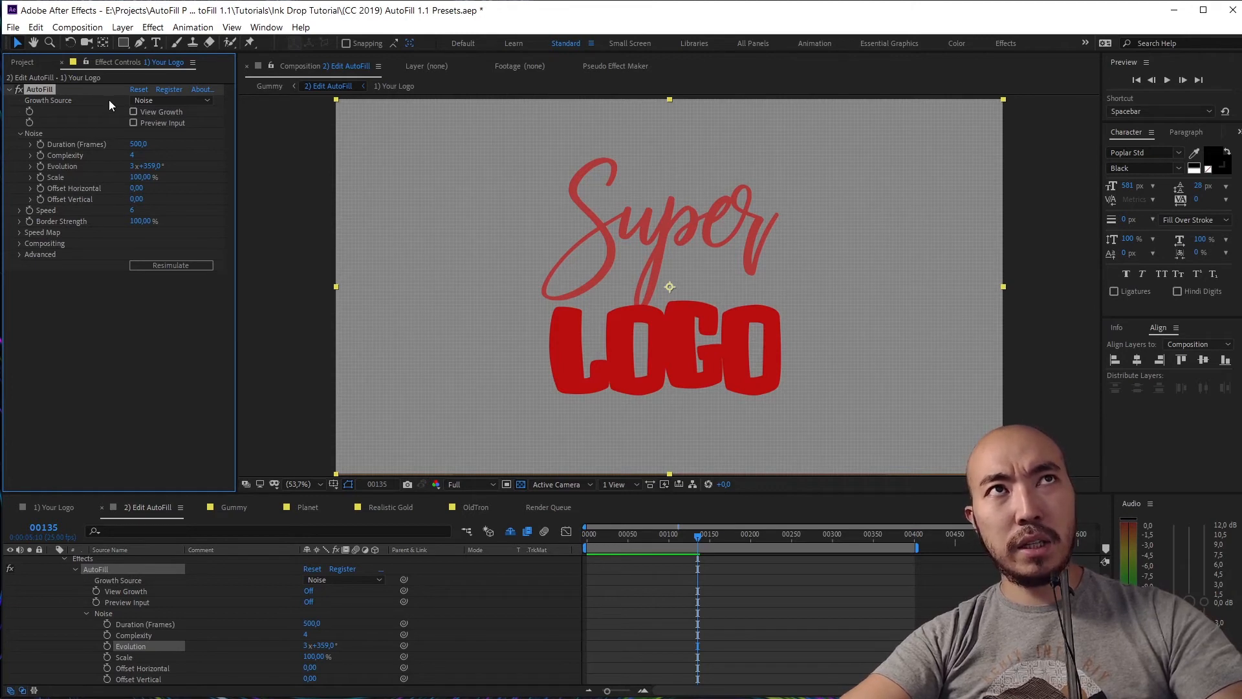
left_click(158, 100)
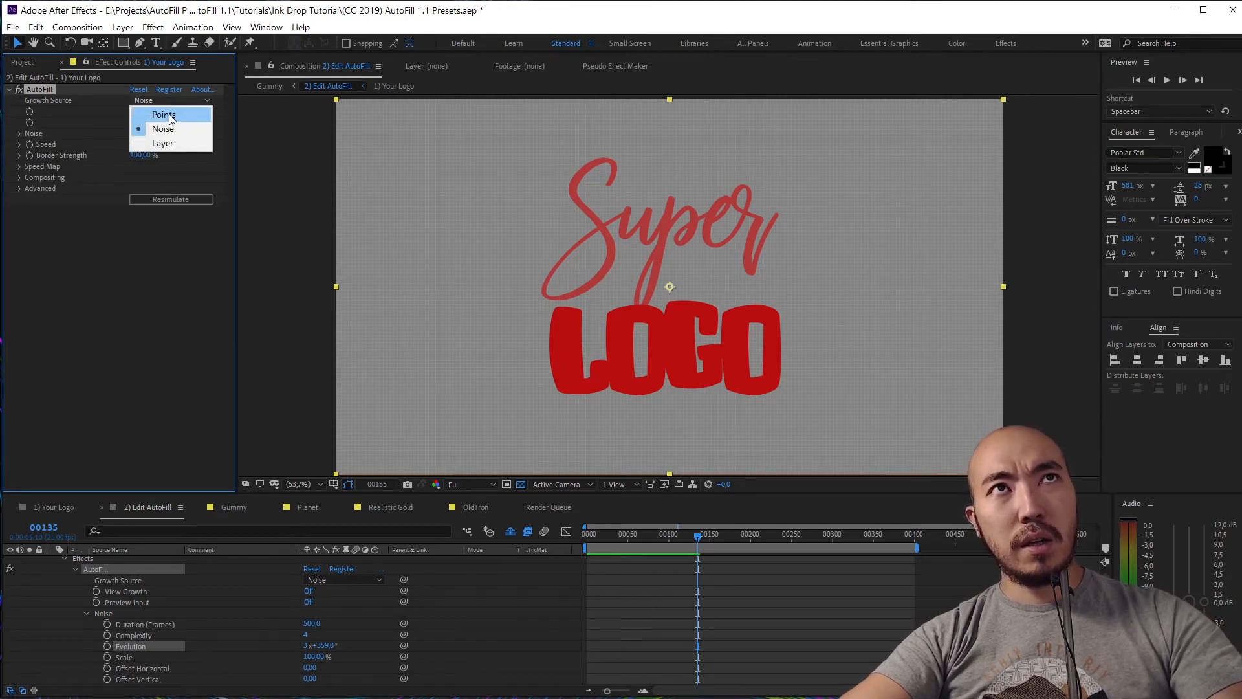
Set Growth Source to Points, keeping Point Count at 1
left_click(150, 123)
left_click(177, 145)
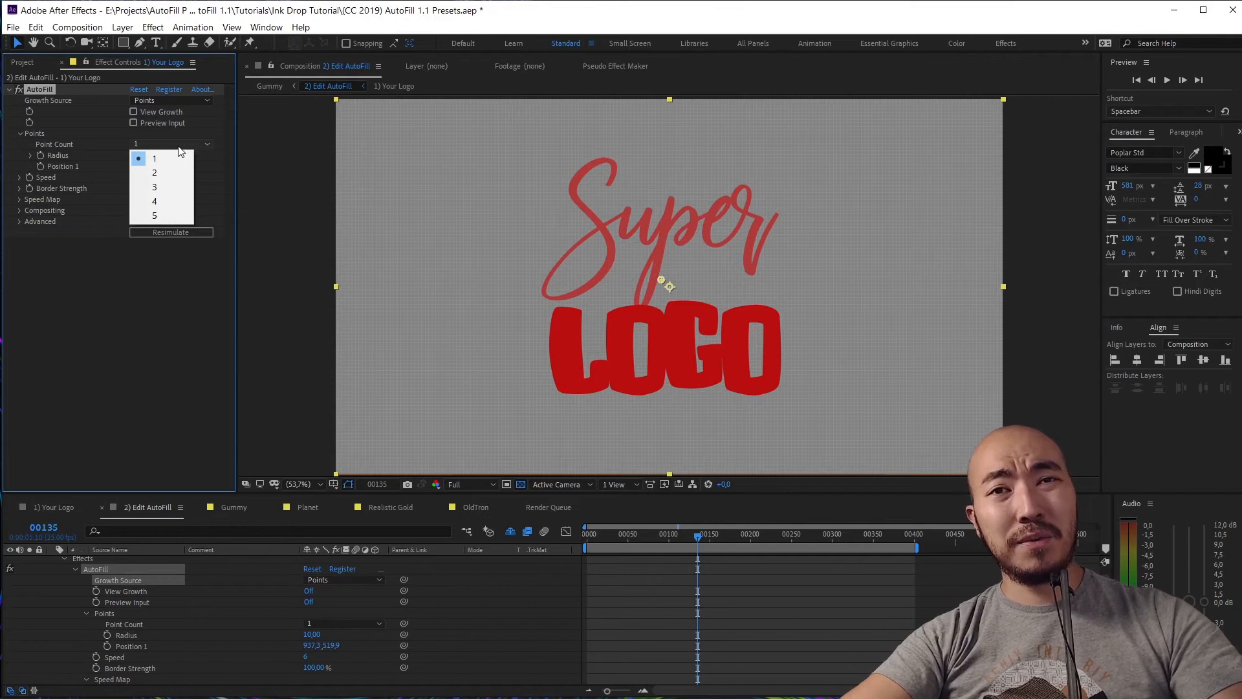
left_click(222, 130)
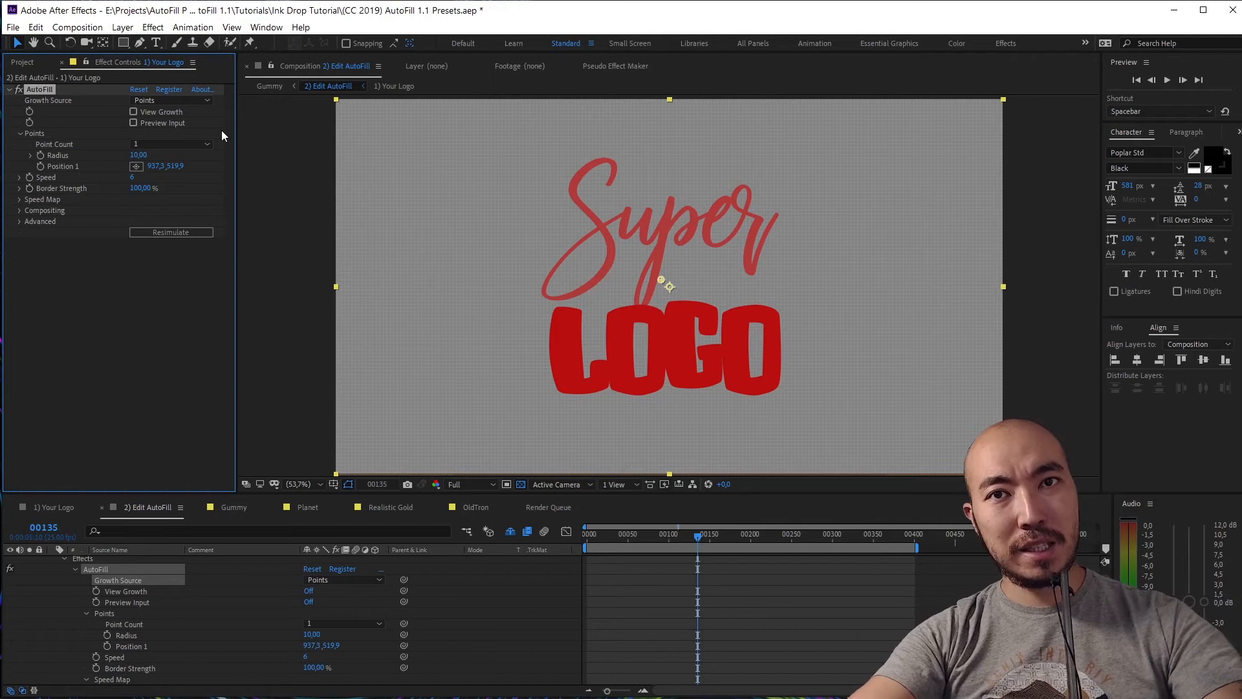
left_click(204, 140)
left_click(204, 138)
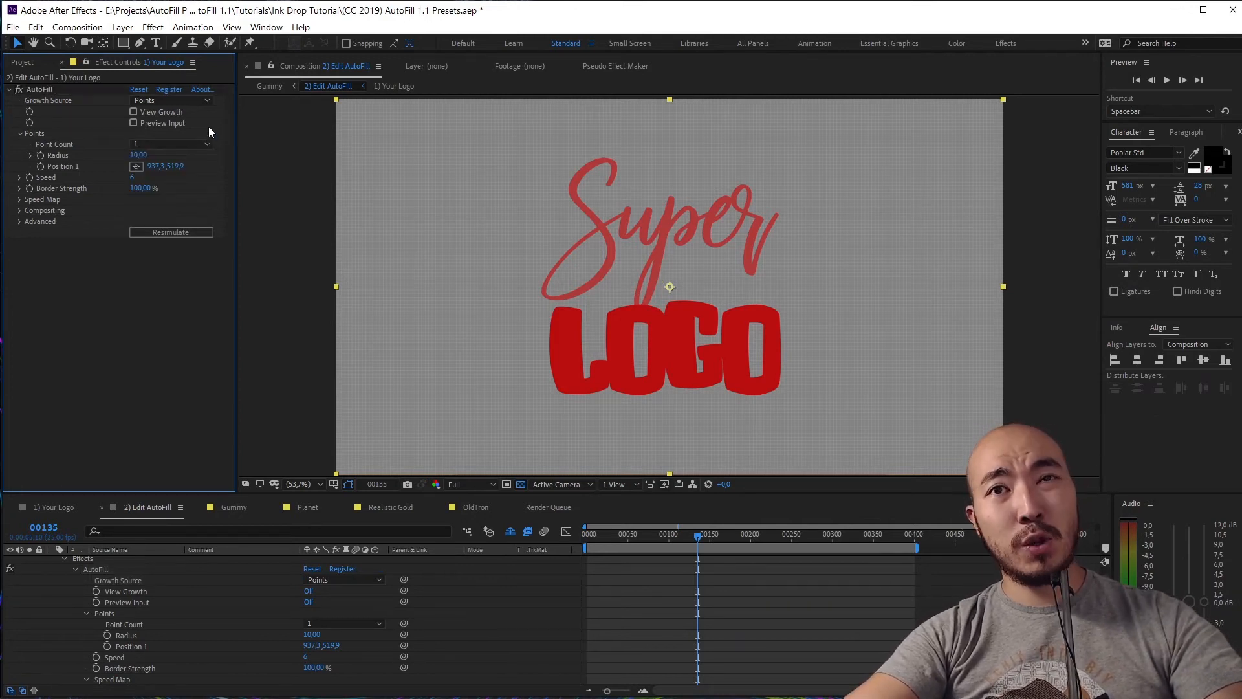
left_click(197, 105)
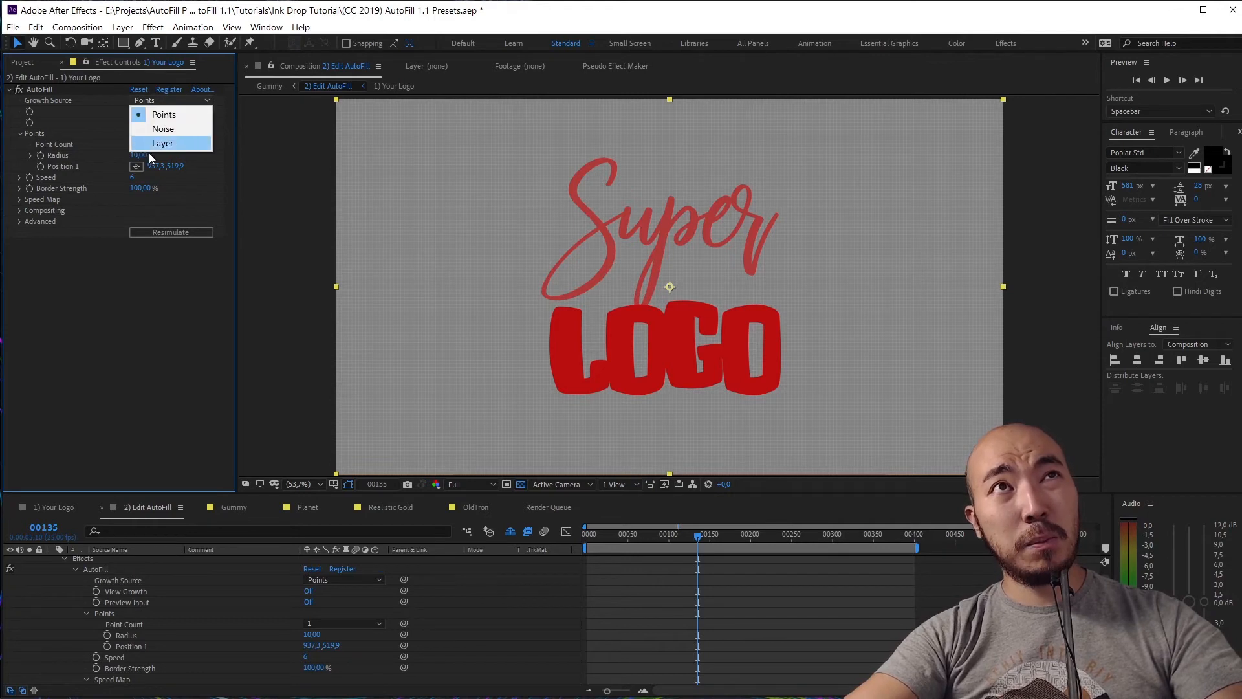
left_click(87, 102)
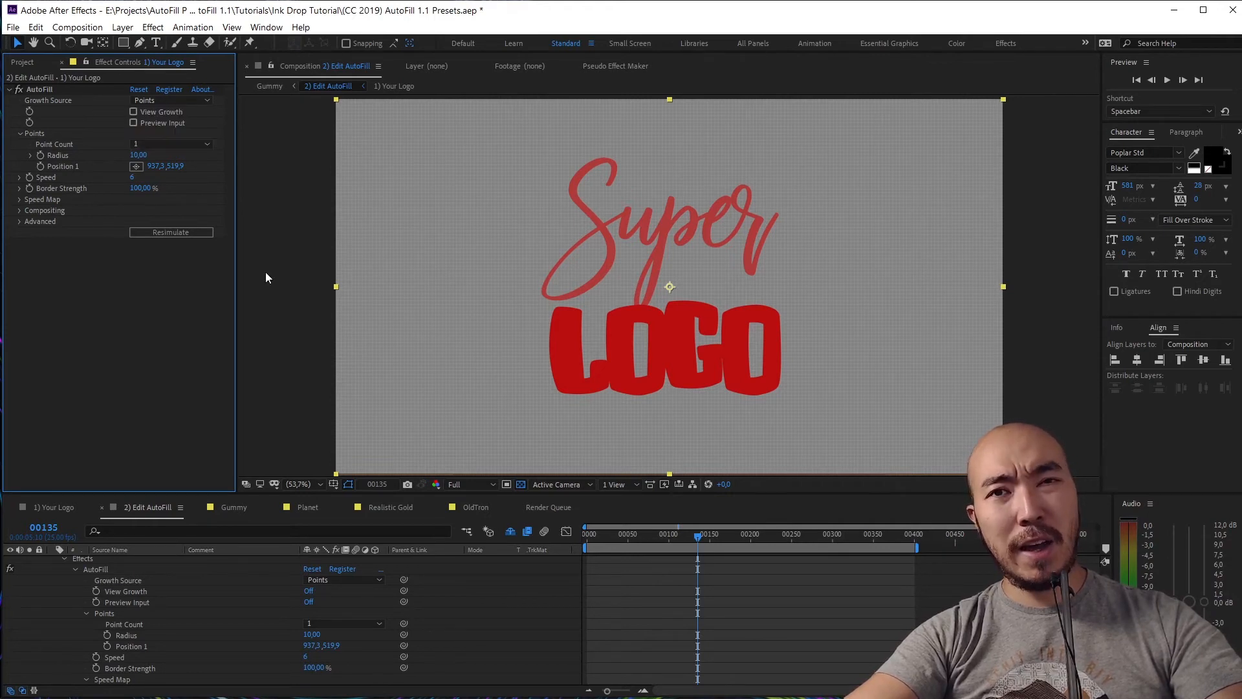
Collapse the layer and preview the logo growing from the point until frame 143
scroll(176, 619, "up", 1)
left_click(51, 560)
left_click(50, 561)
left_click(51, 561)
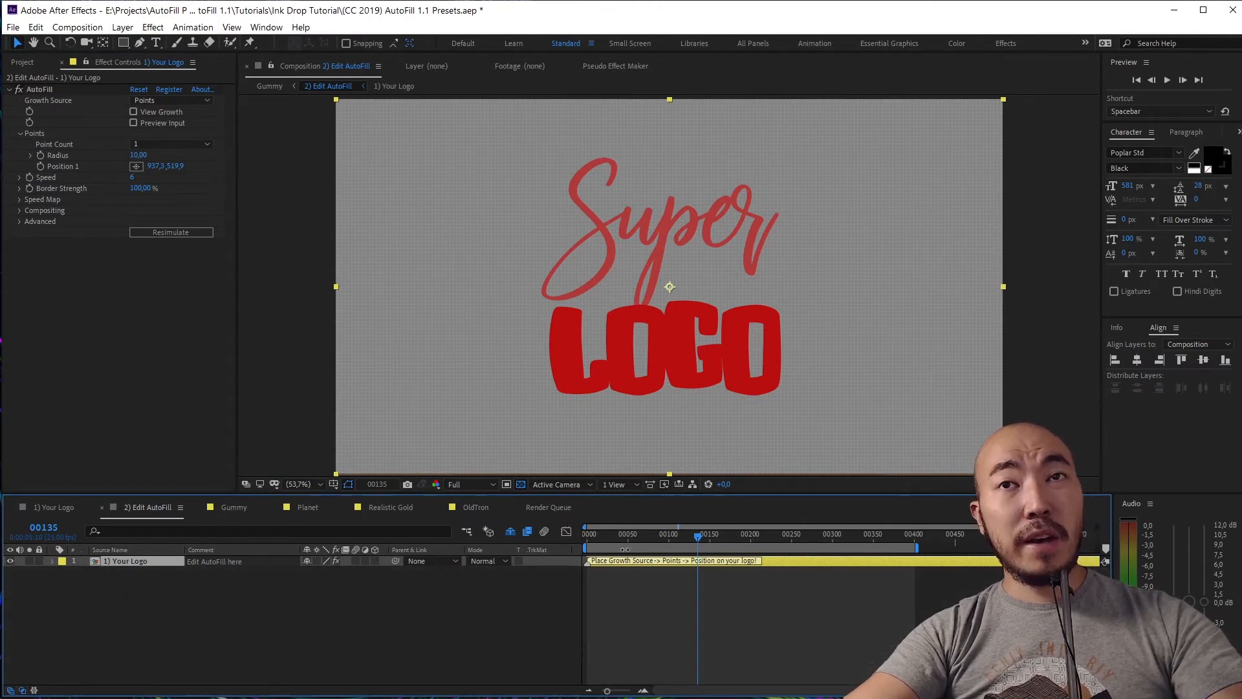
left_click_drag(593, 534, 562, 545)
key("space")
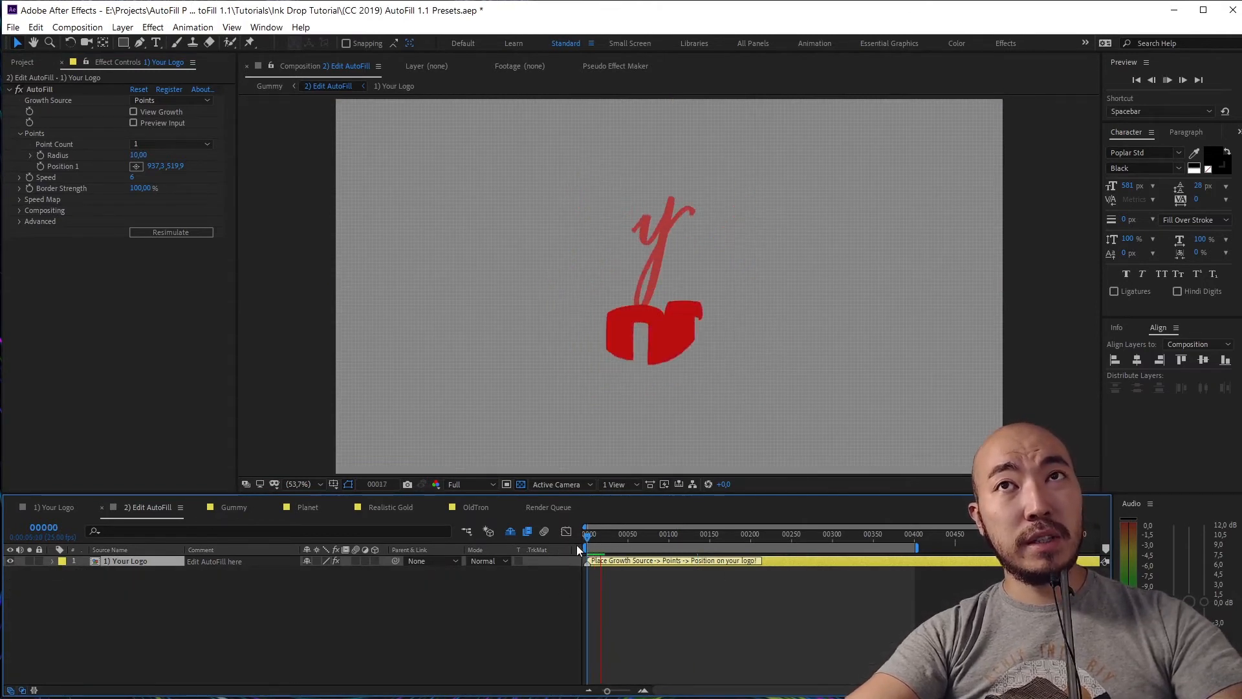
key("space")
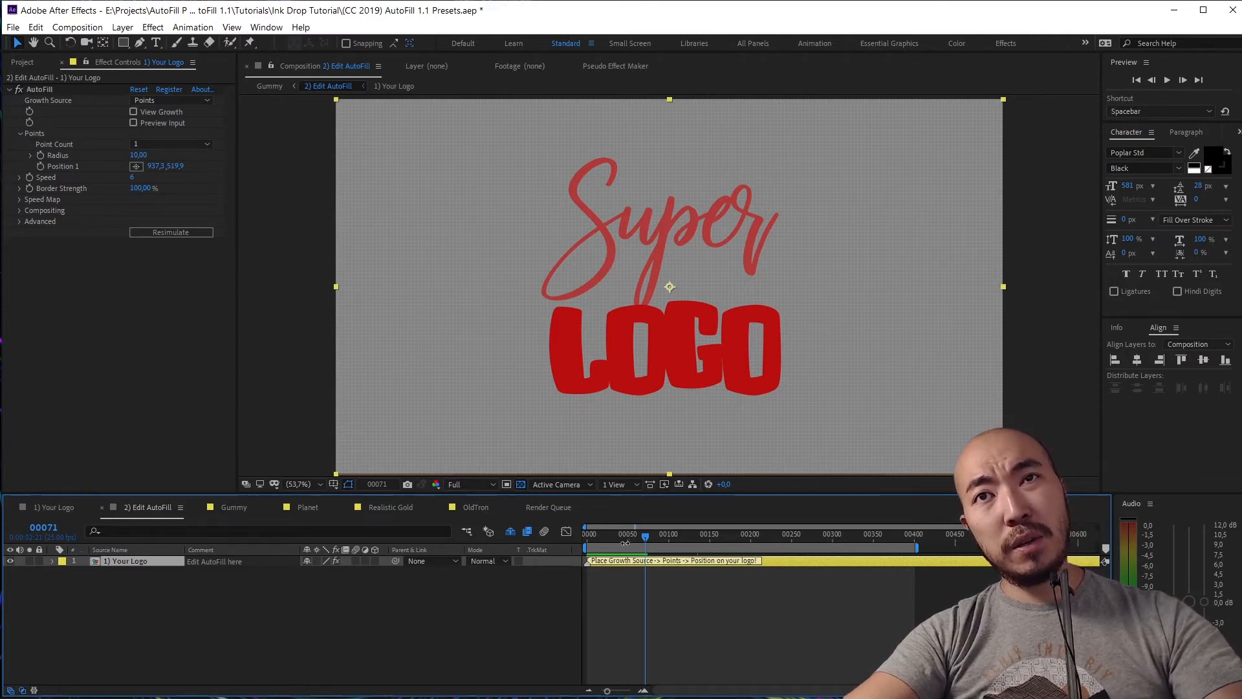
left_click_drag(631, 541, 572, 541)
key("space")
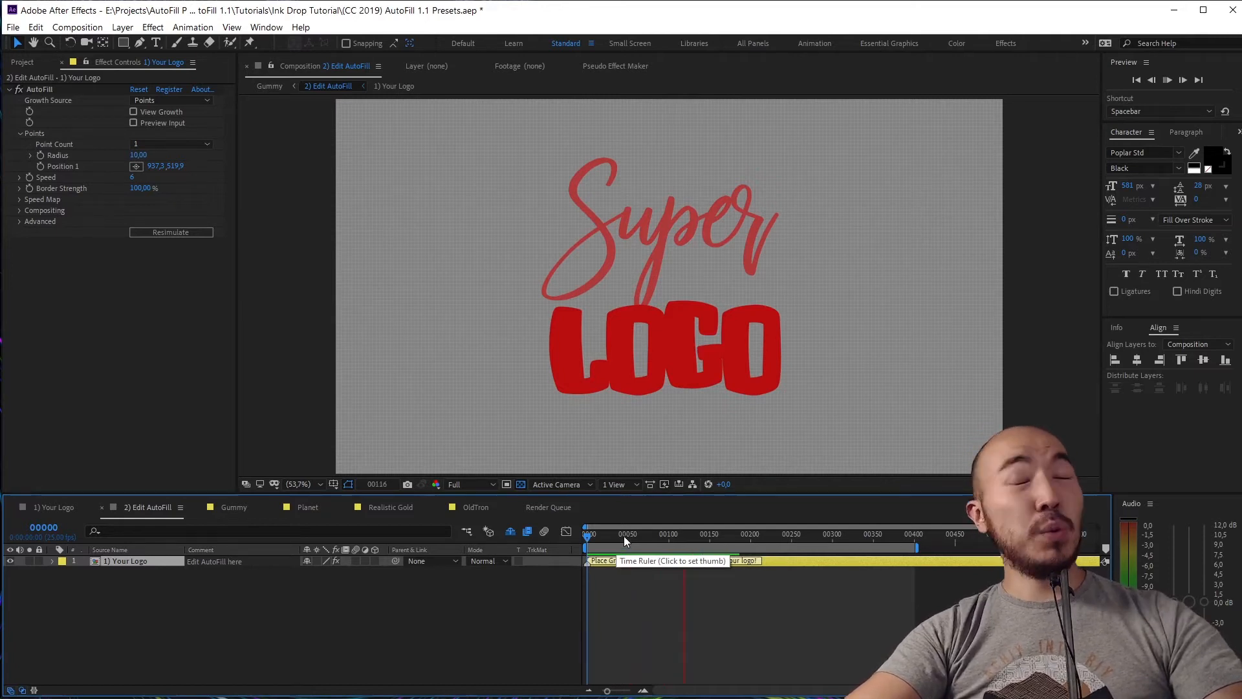
key("space")
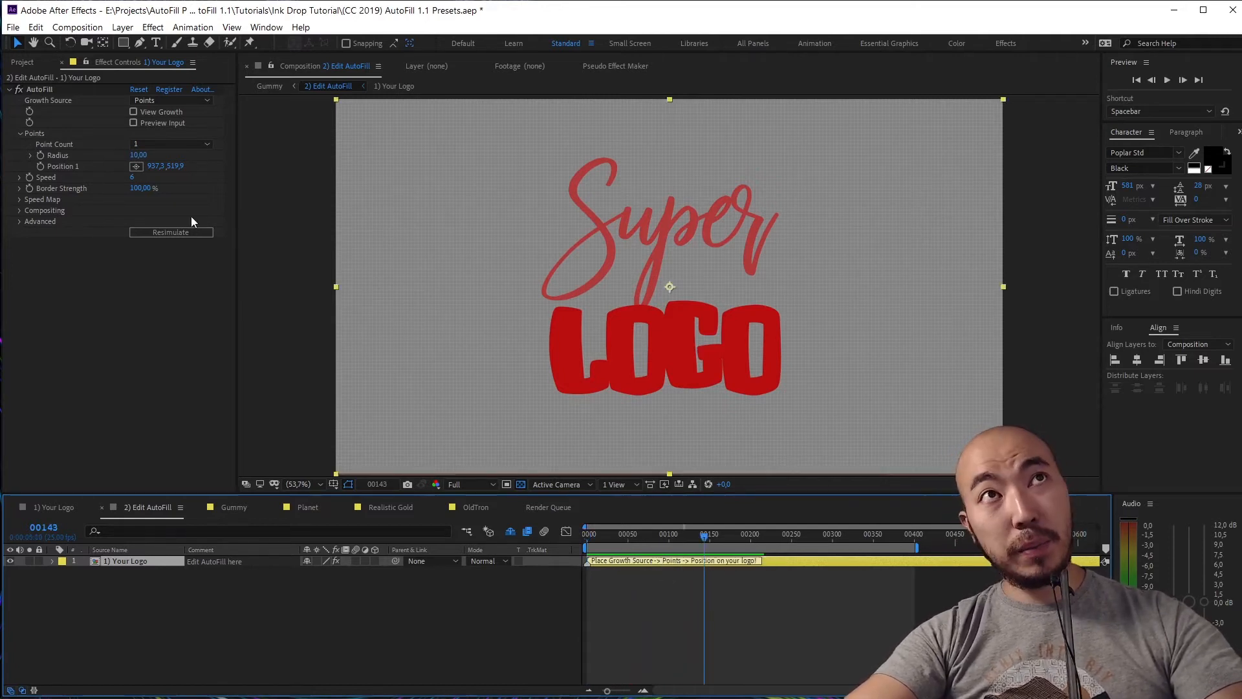
Switch Growth Source to Layer and back to Noise, then preview from the start
left_click(172, 100)
left_click(180, 143)
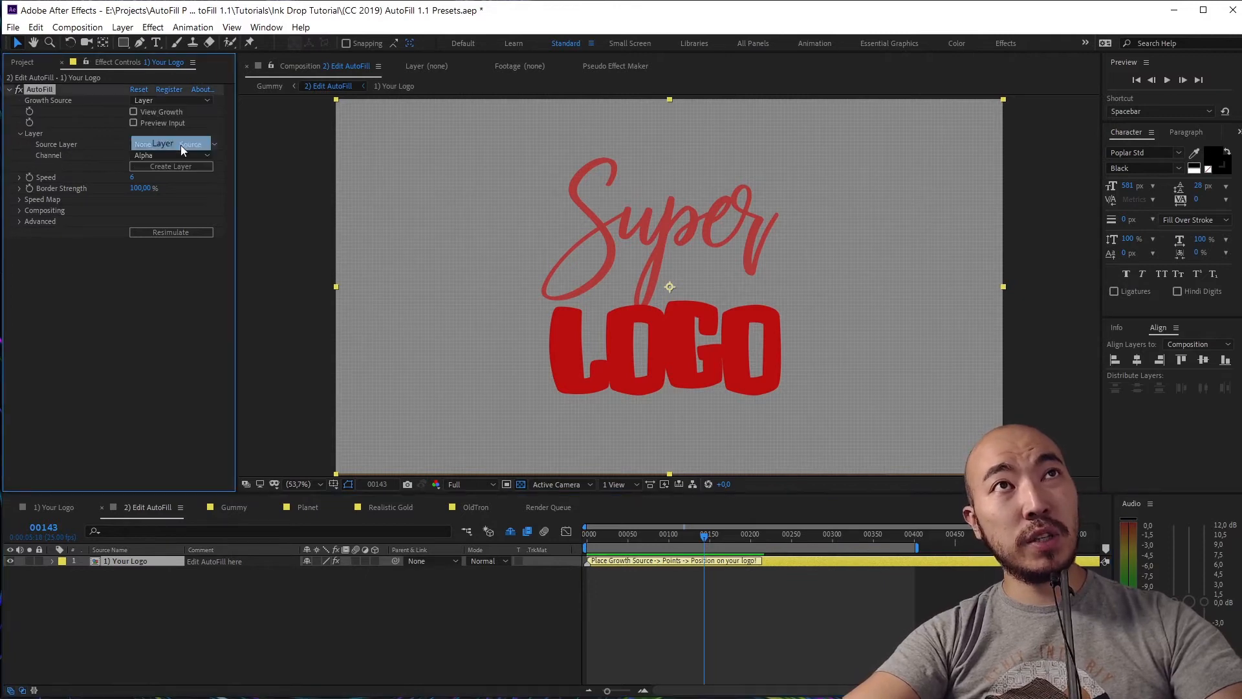
left_click(181, 100)
left_click(176, 129)
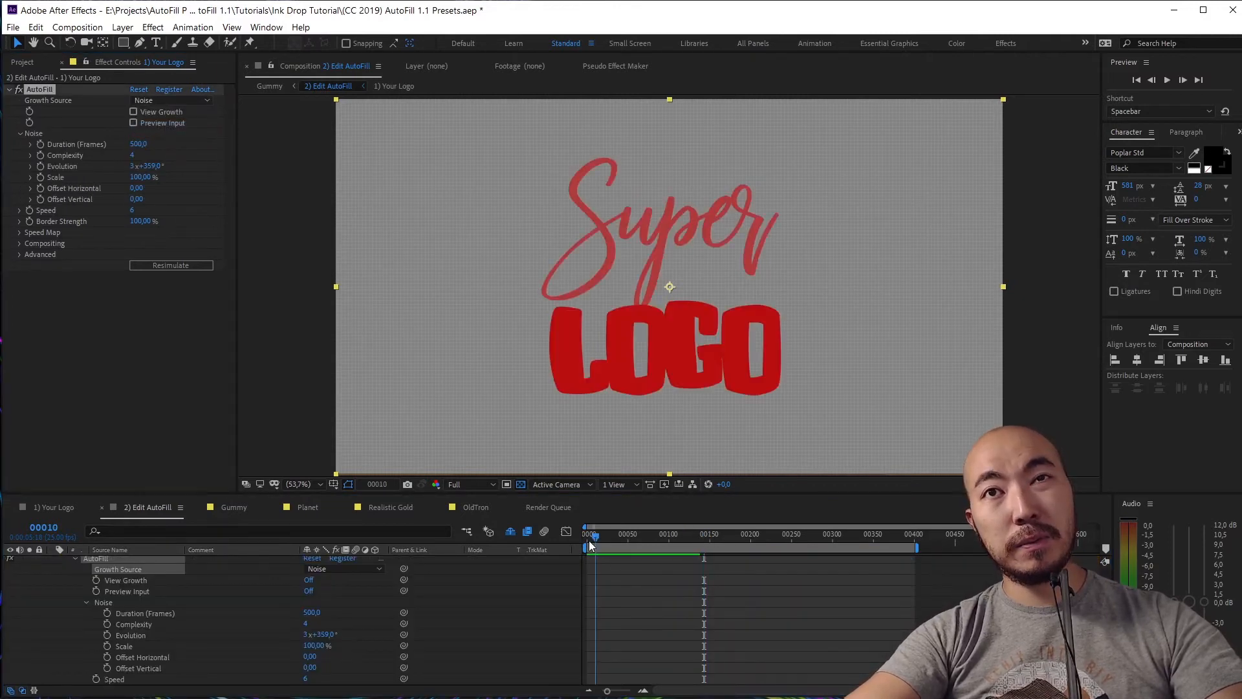
key("Home")
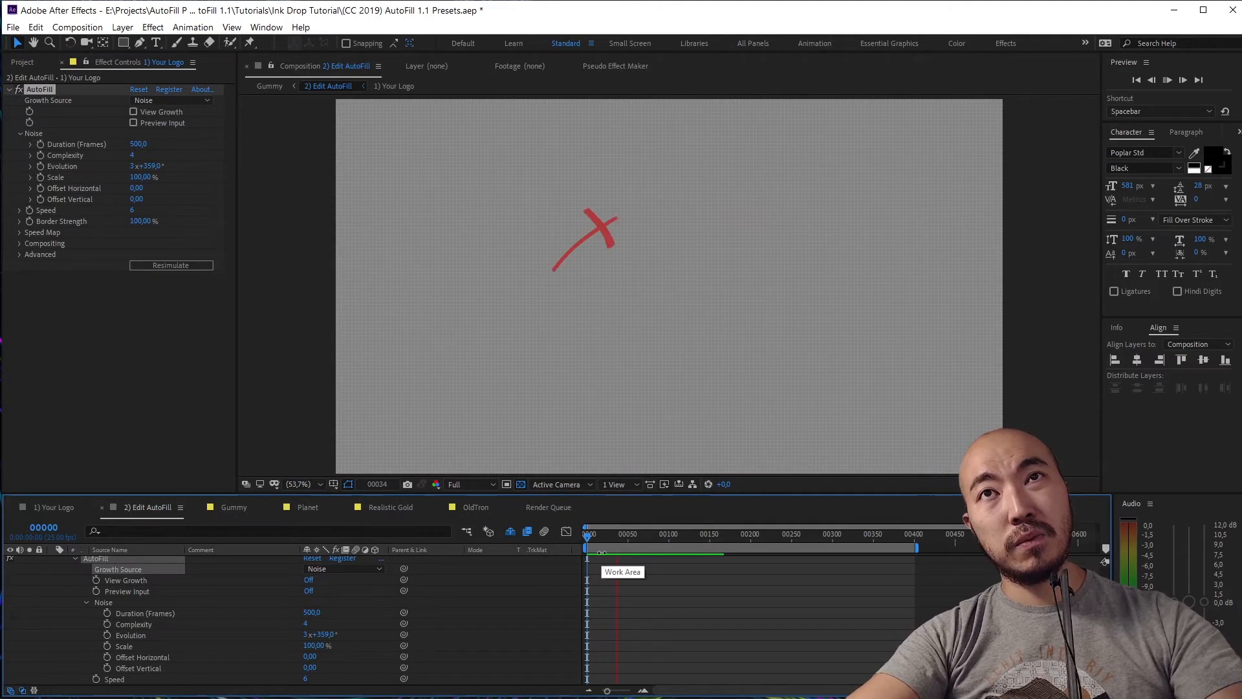
key("space")
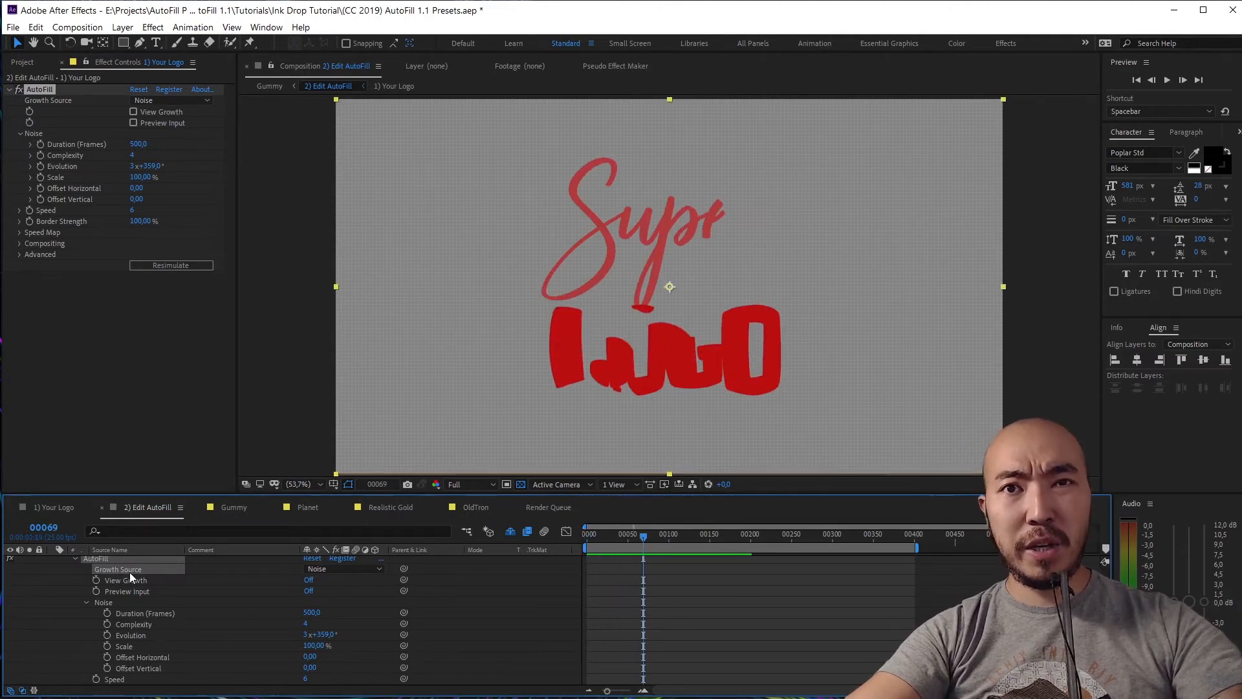
Collapse the 1) Your Logo layer and scrub until the Super LOGO is fully drawn
scroll(129, 577, "up", 1)
left_click(53, 561)
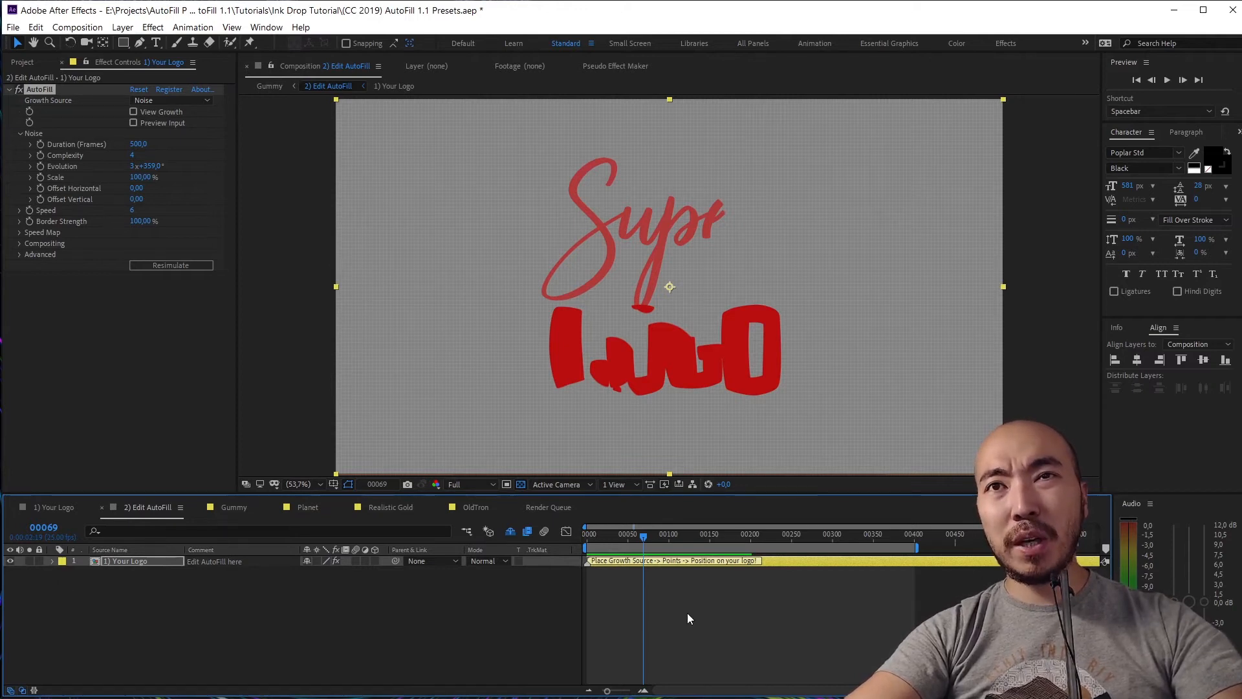
mouse_move(644, 542)
left_mouse_down()
mouse_move(587, 537)
mouse_move(704, 535)
left_mouse_up()
mouse_move(605, 538)
left_mouse_down()
mouse_move(662, 538)
mouse_move(266, 504)
left_mouse_up()
Switch to the Planet composition to see the glowing golden Super LOGO
left_click(294, 505)
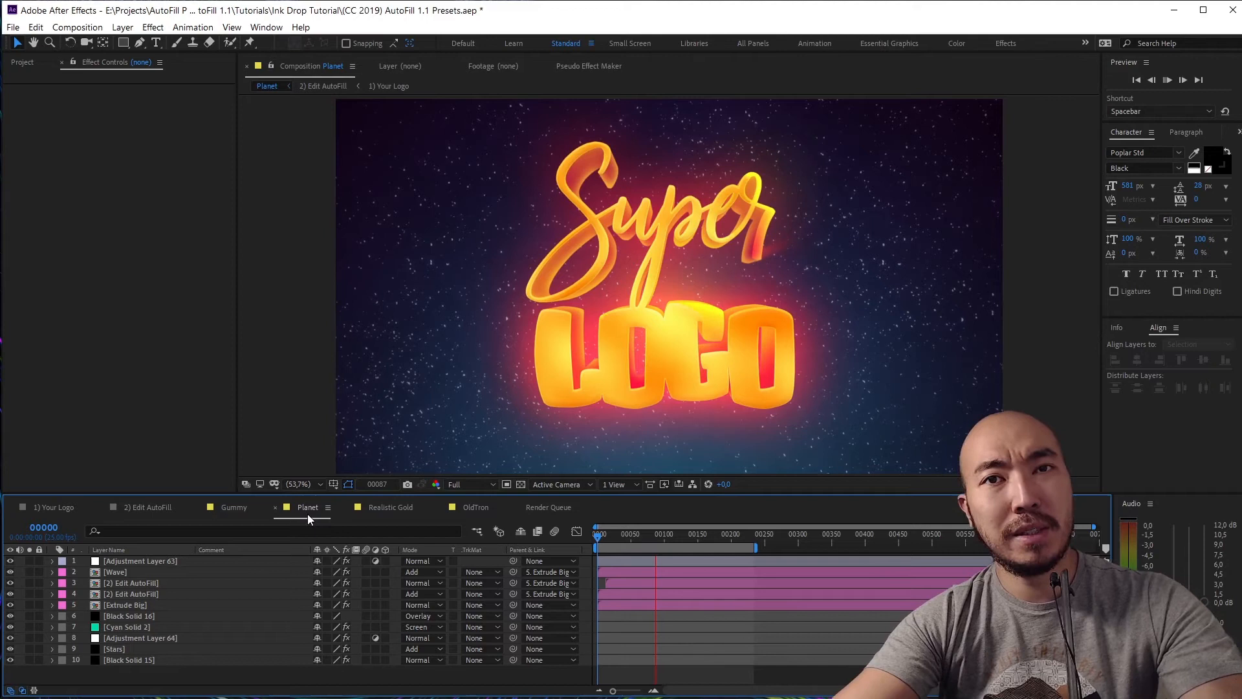
Stop the Planet preview and replay it from the first frame
key("space")
left_click_drag(641, 536, 553, 536)
key("space")
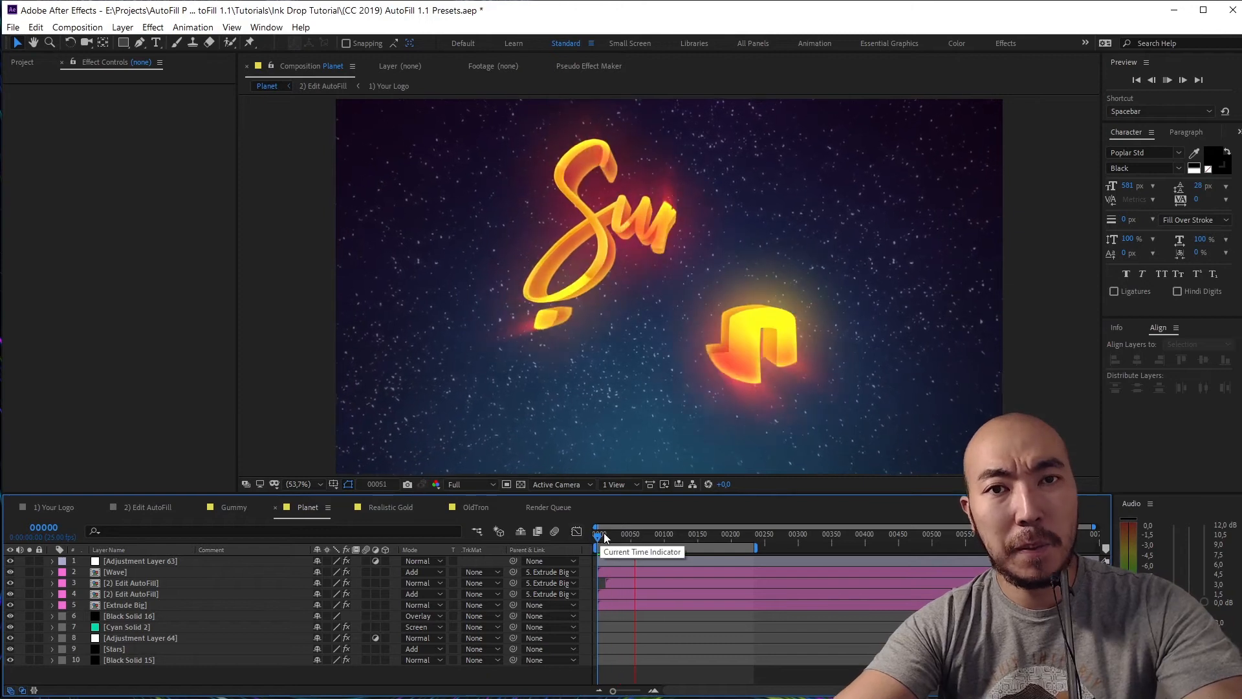
Switch to the '2) Edit AutoFill' composition and scrub to frame 100 with Super LOGO complete
left_click(136, 509)
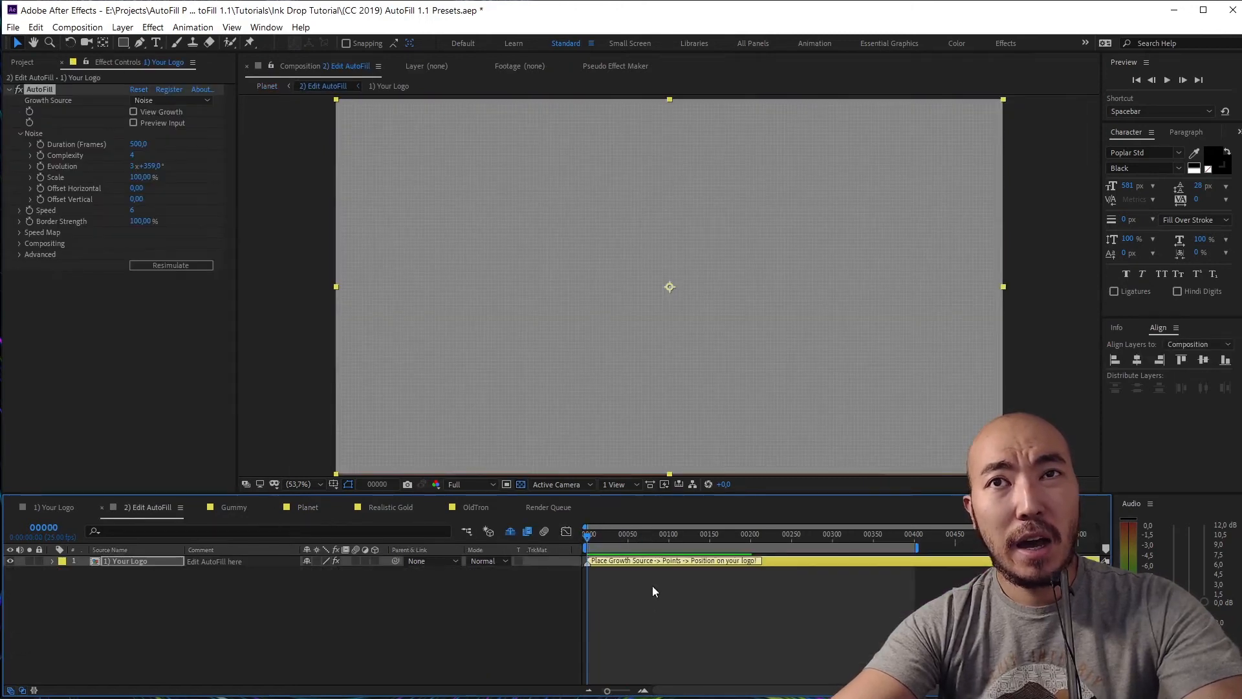
left_click_drag(598, 533, 542, 541)
left_click_drag(656, 536, 671, 541)
key("F1")
left_click_drag(574, 523, 697, 592)
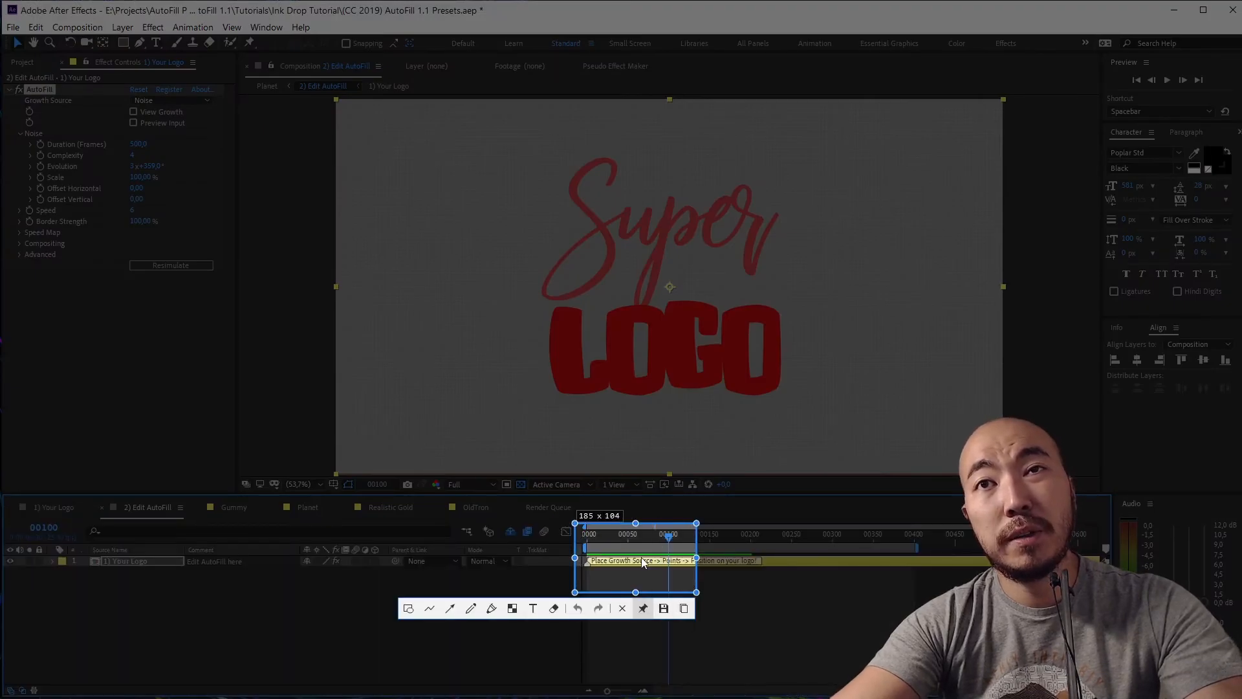
Collapse AutoFill's Noise group and expand Speed, showing 6 on its 1–20 range
left_click(644, 608)
scroll(646, 559, "up", 20)
left_click_drag(864, 631, 289, 297)
scroll(353, 329, "up", 20)
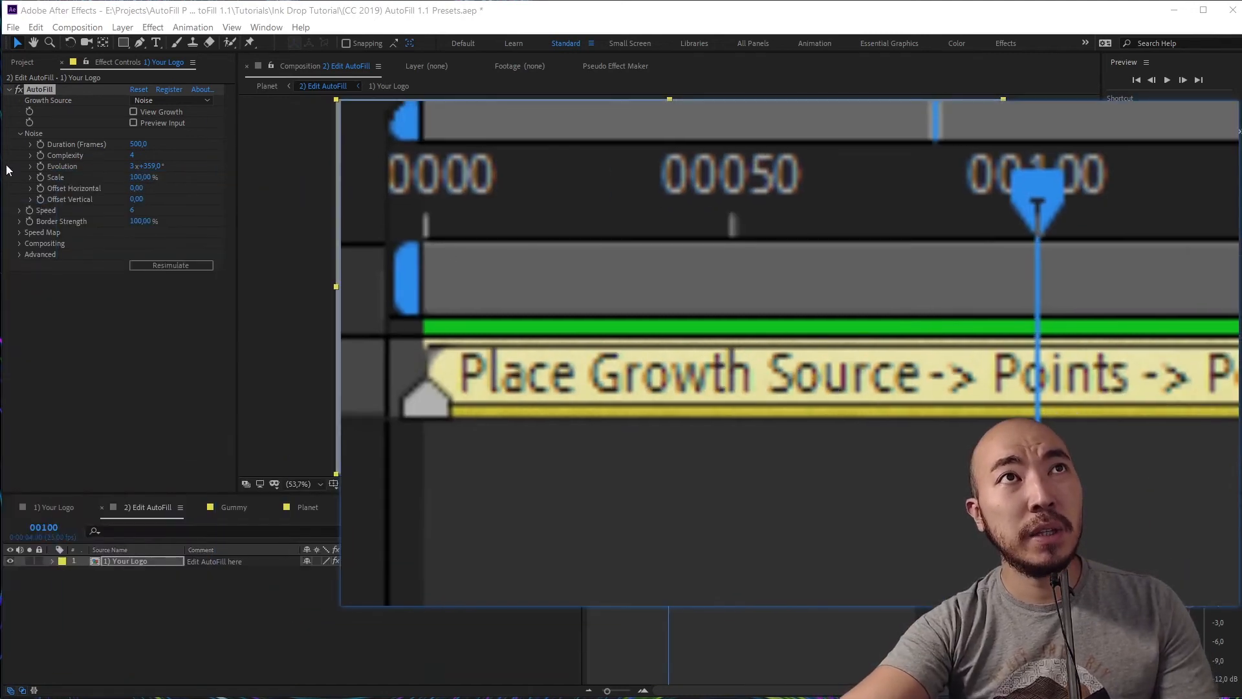
left_click(19, 135)
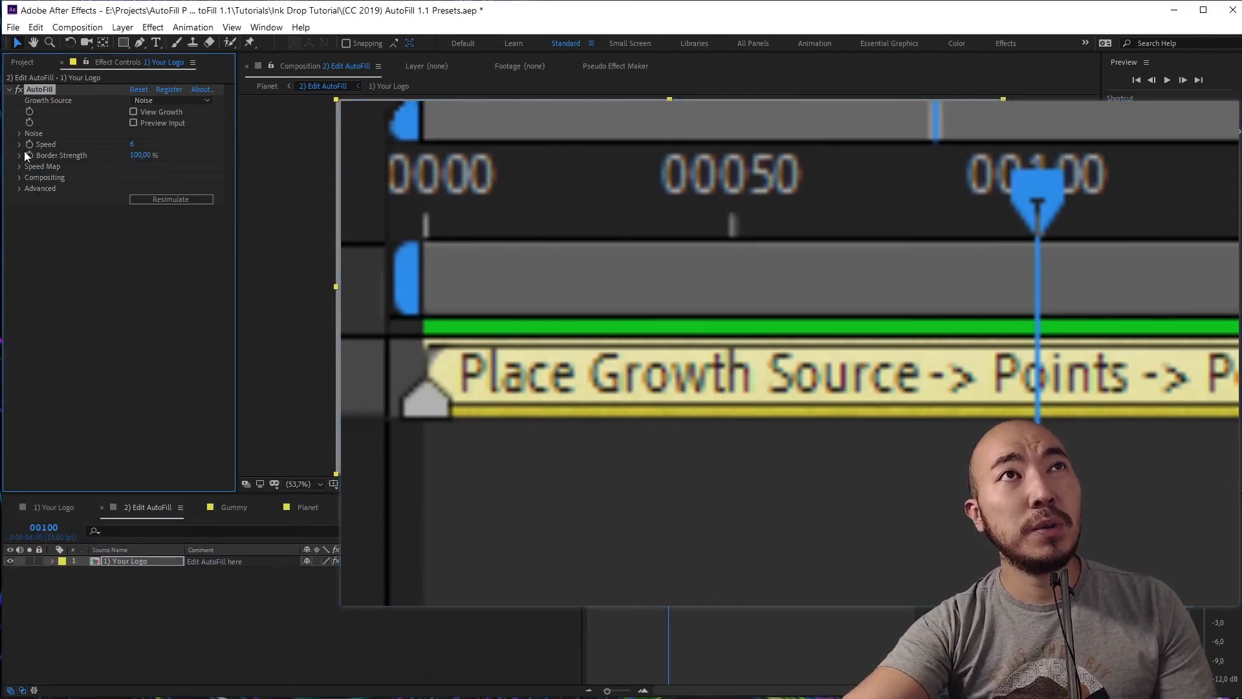
left_click(21, 145)
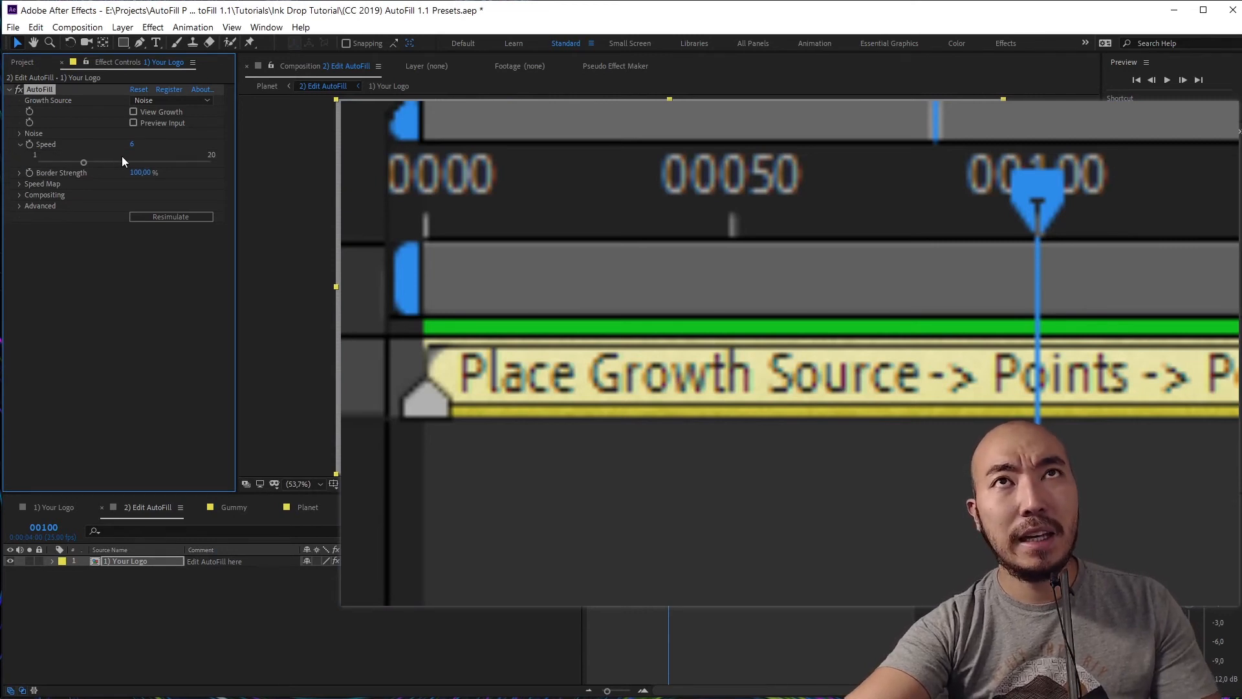
scroll(478, 278, "down", 10)
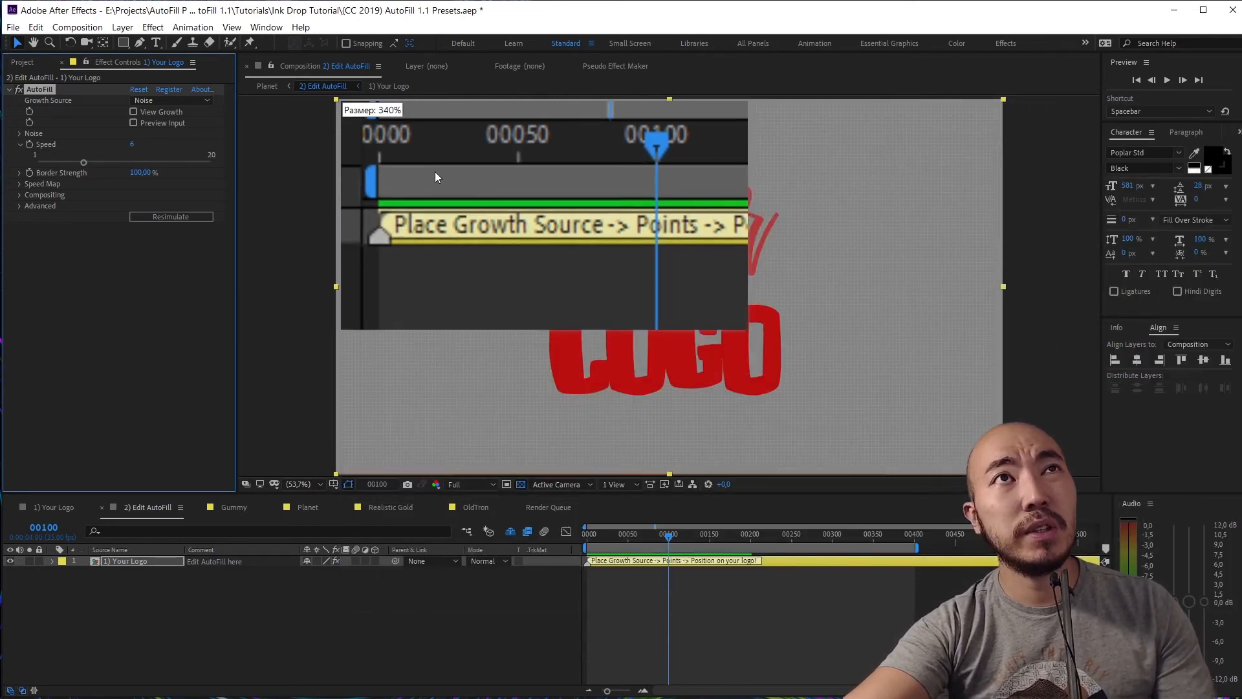
Set the AutoFill Growth Source to Points
left_click_drag(433, 154, 360, 154)
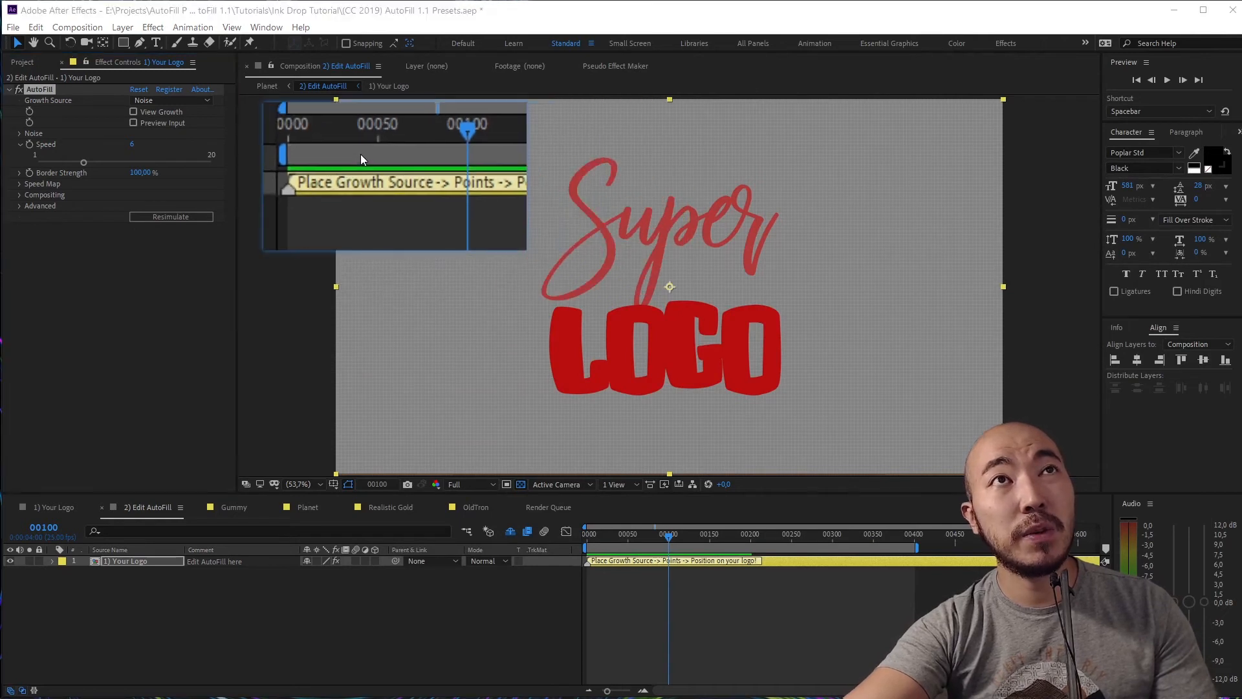
left_click(188, 101)
left_click(184, 114)
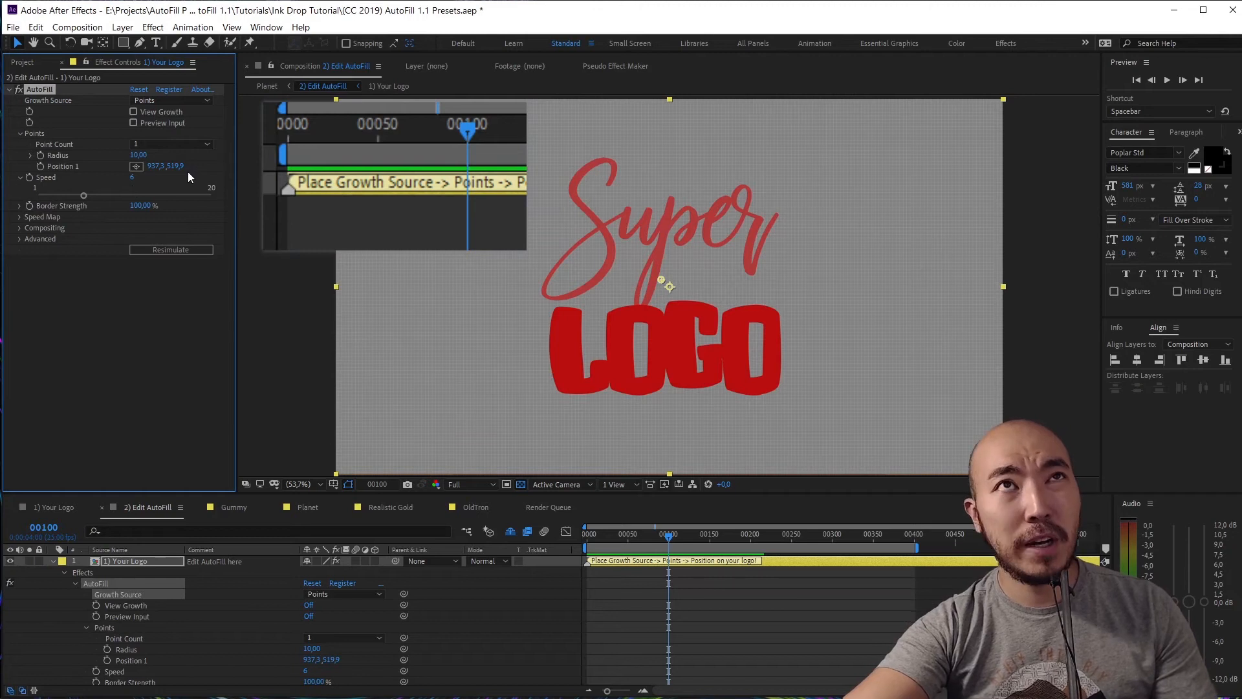
At frame 46, drag the growth point onto the O of LOGO
left_click_drag(648, 536, 669, 540)
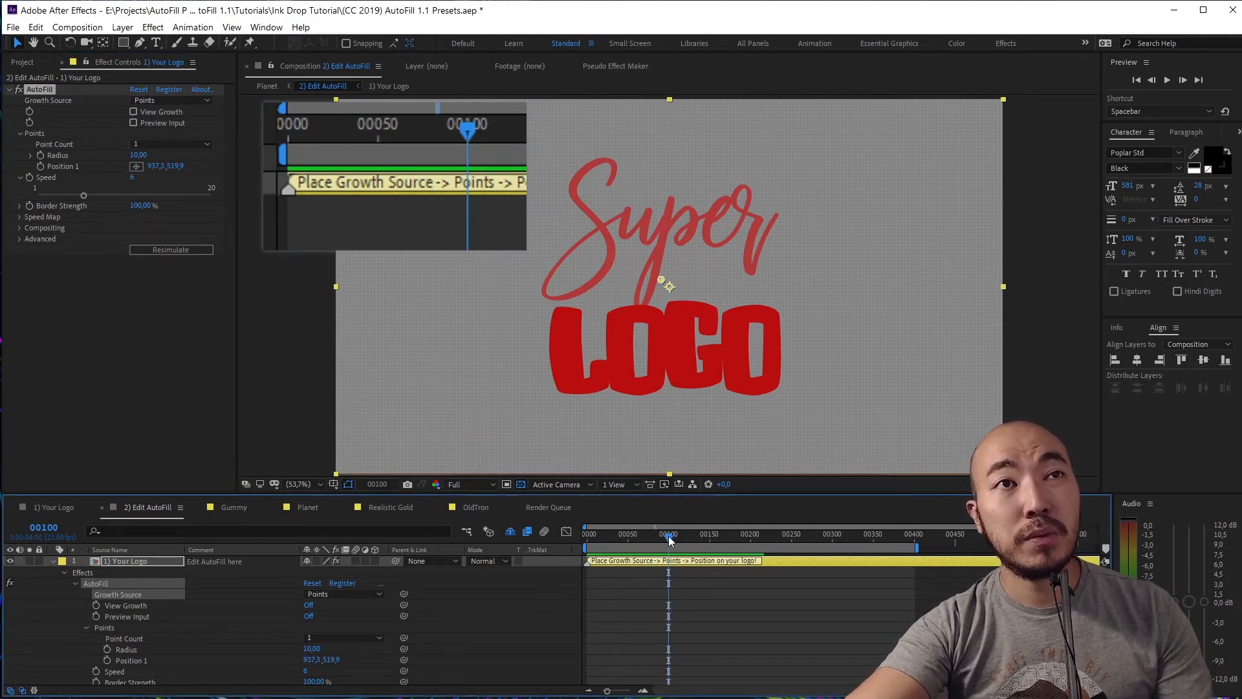
left_click(658, 537)
left_click_drag(660, 543, 631, 555)
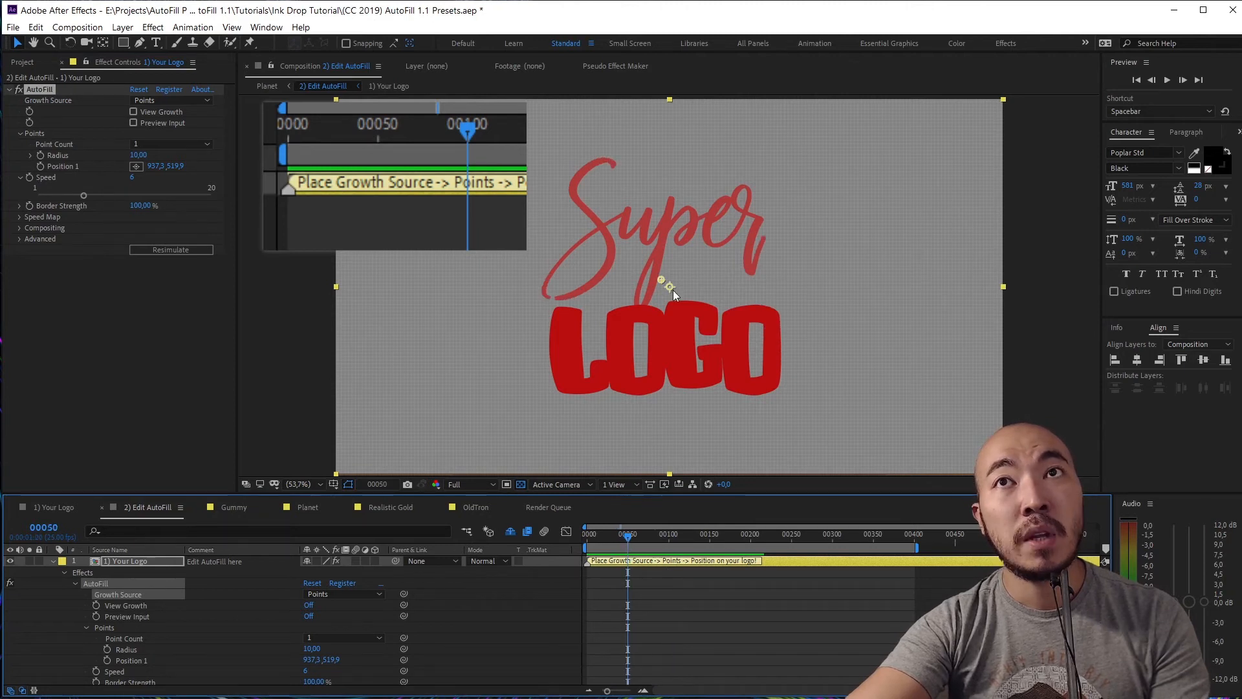
left_click_drag(660, 281, 774, 355)
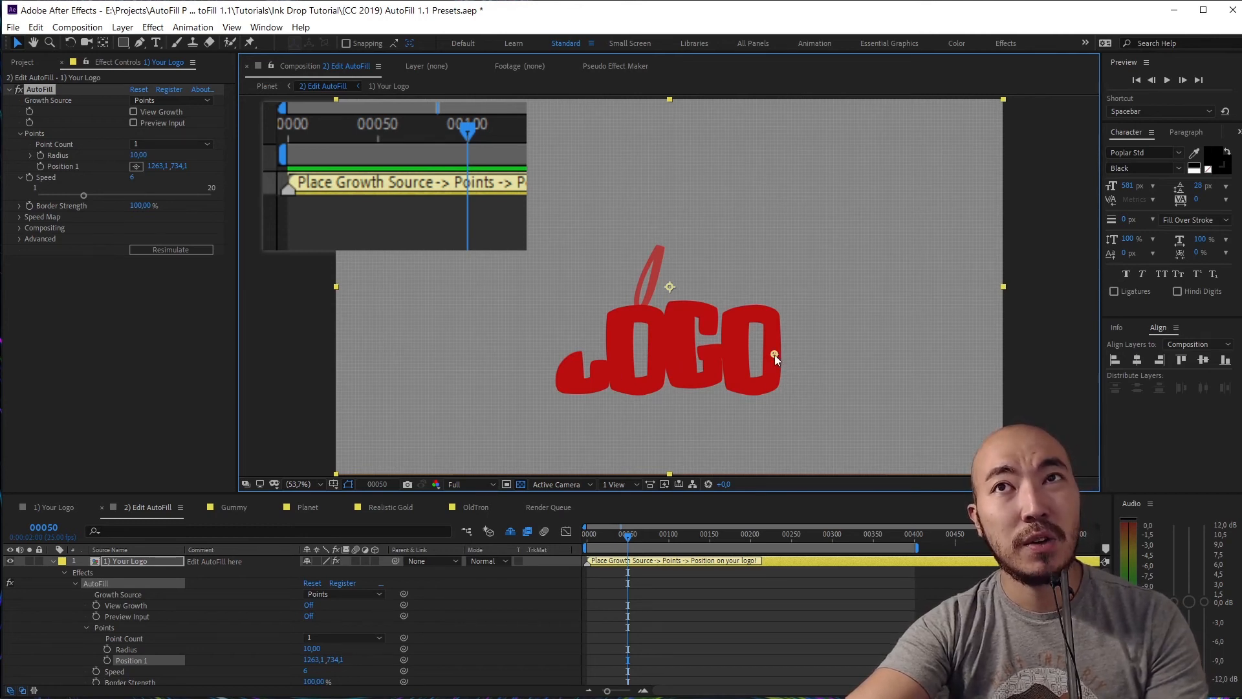
left_click_drag(774, 352, 733, 354)
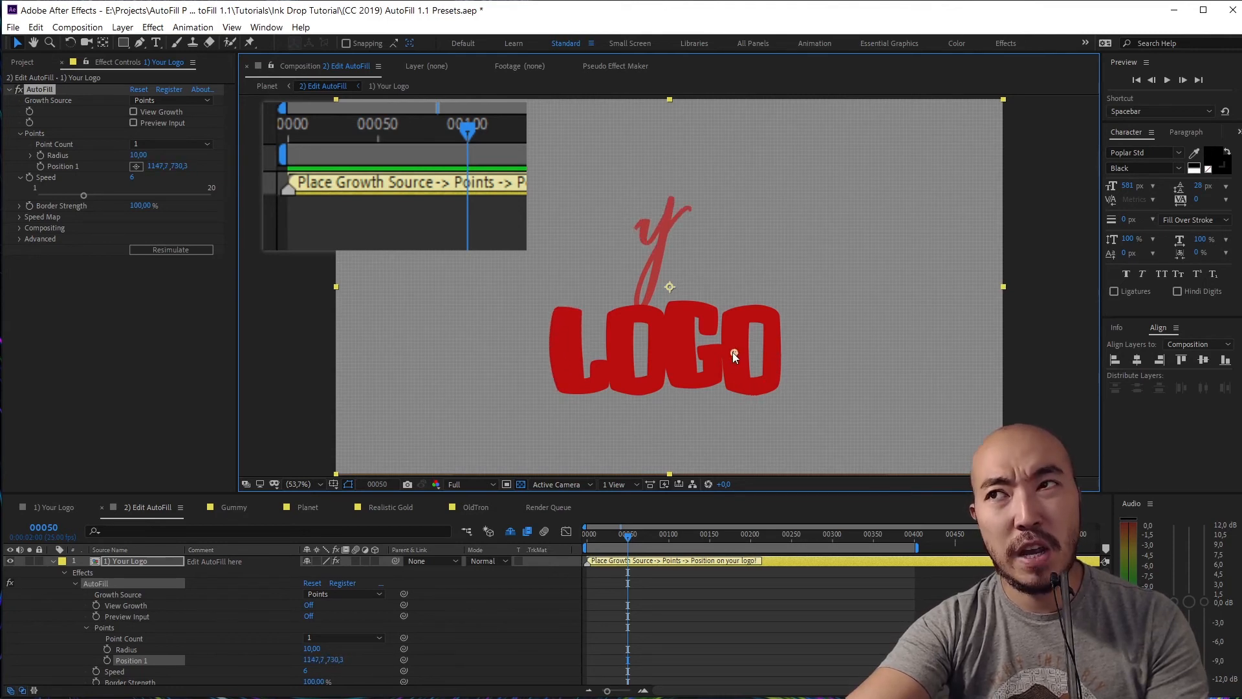
left_click_drag(732, 352, 729, 352)
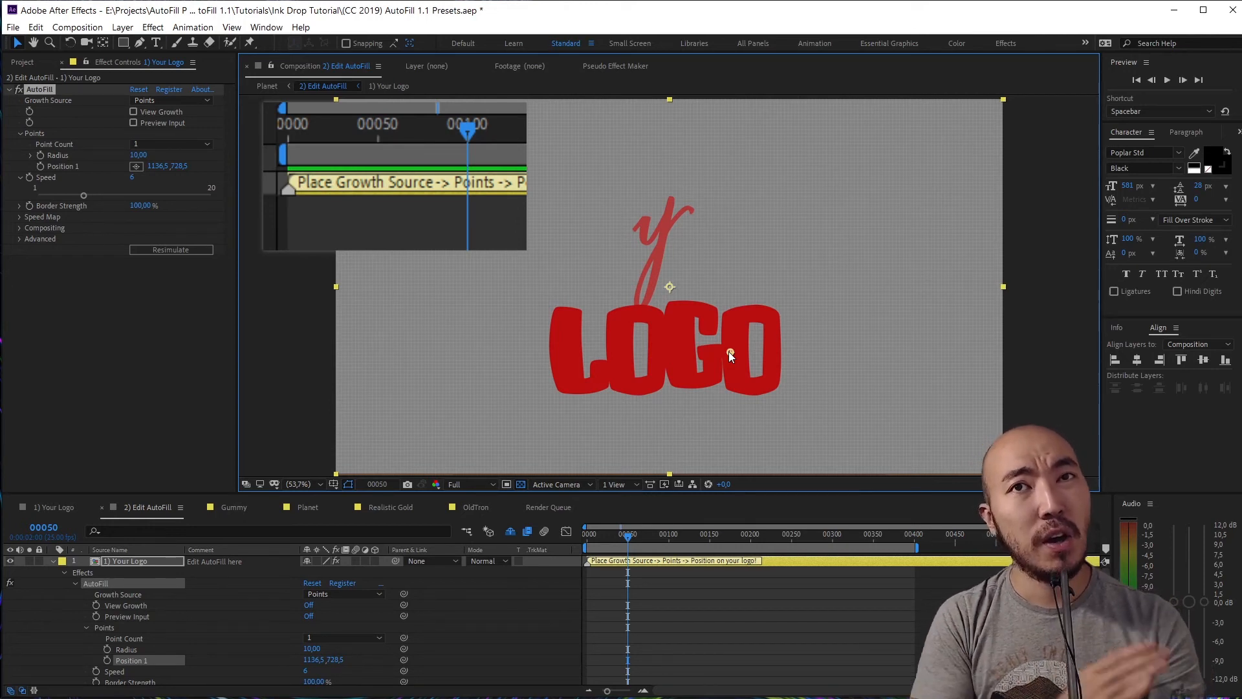
Scroll and drag through the Effect Controls to review AutoFill's Points settings at 1136.5, 728.5
left_click_drag(421, 207, 434, 313)
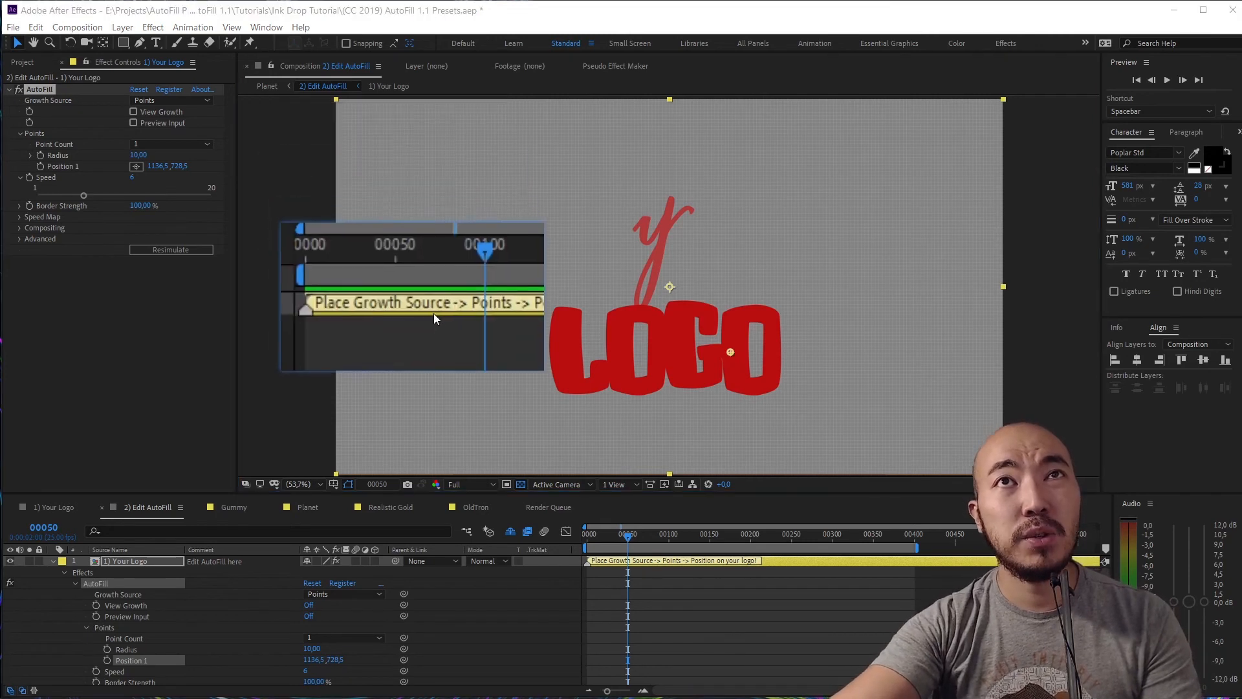
scroll(526, 387, "up", 5)
scroll(526, 387, "up", 7)
left_click_drag(579, 408, 517, 348)
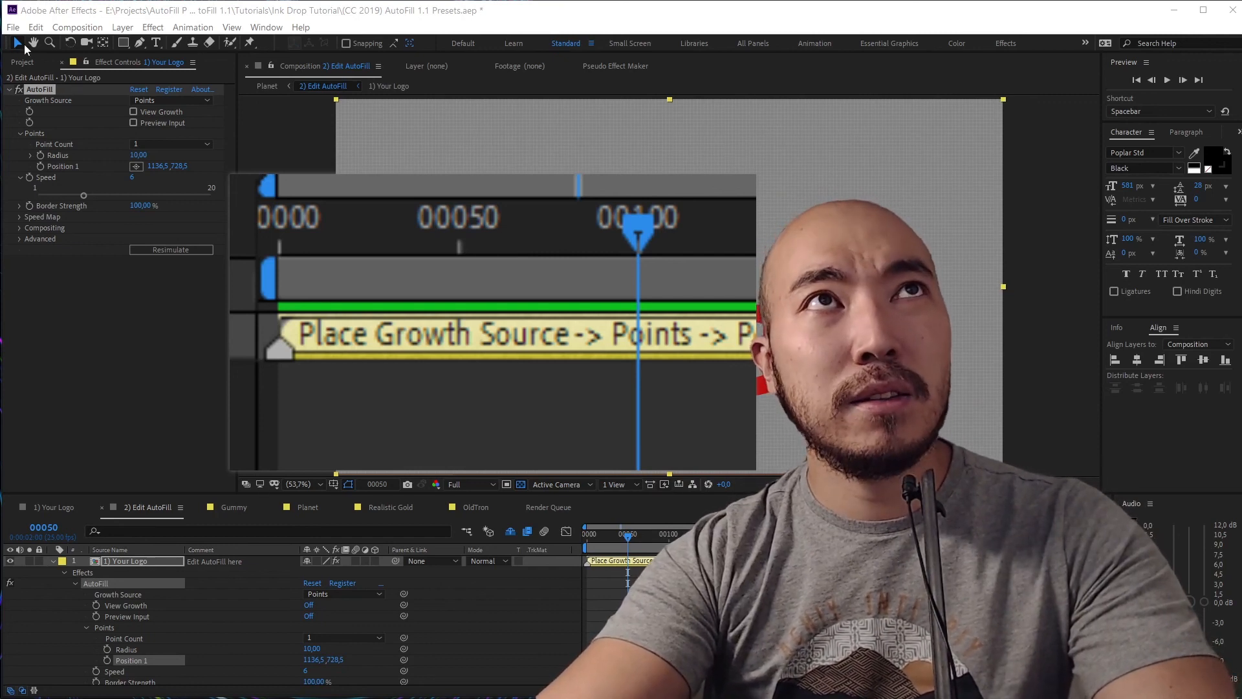
Open Edit > Purge and close it without purging anything
left_click(36, 28)
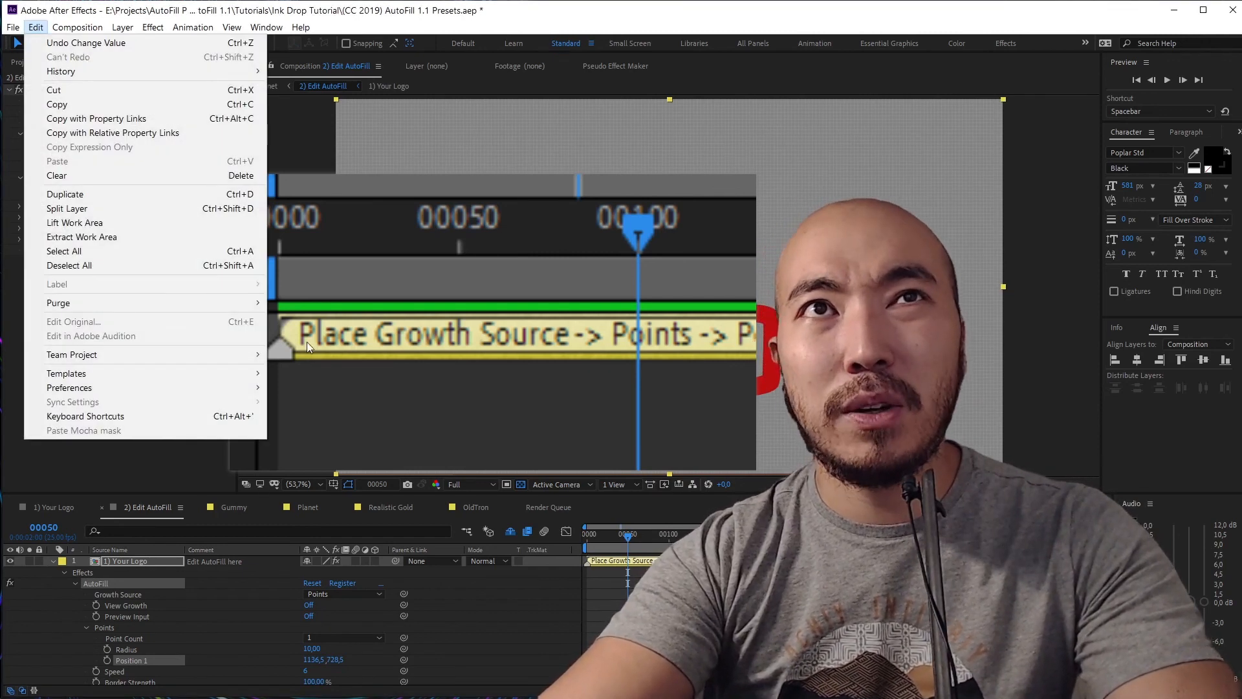
mouse_move(256, 303)
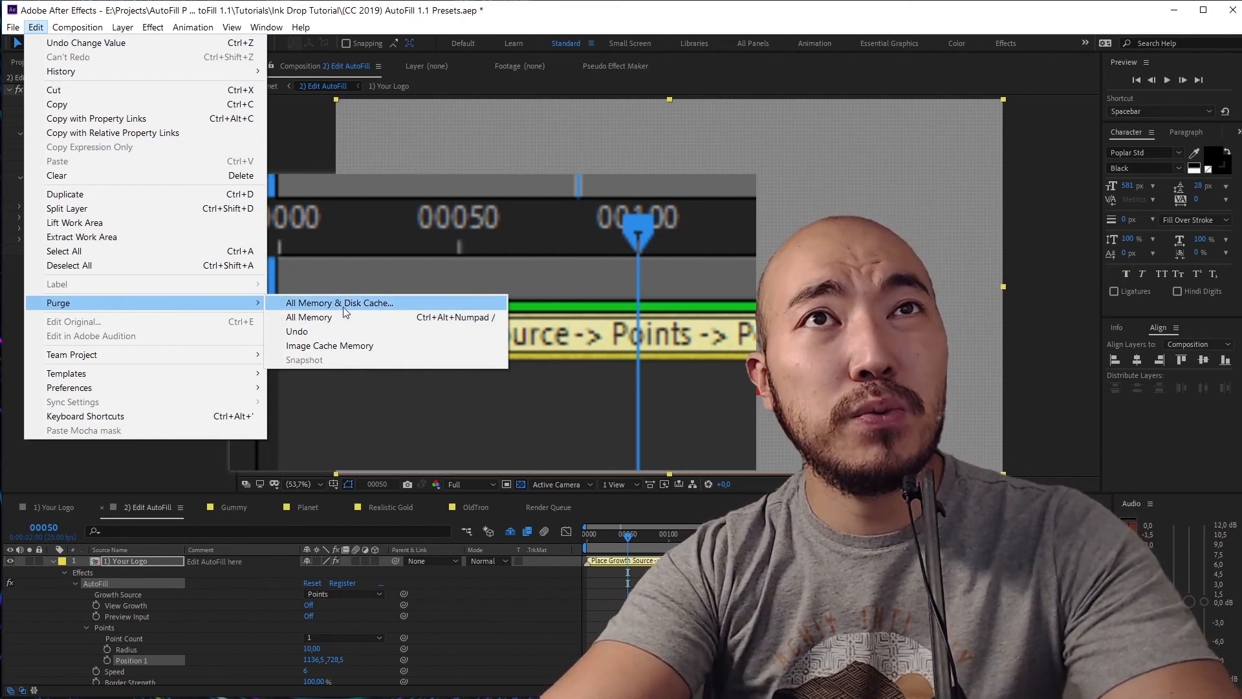
left_click(165, 478)
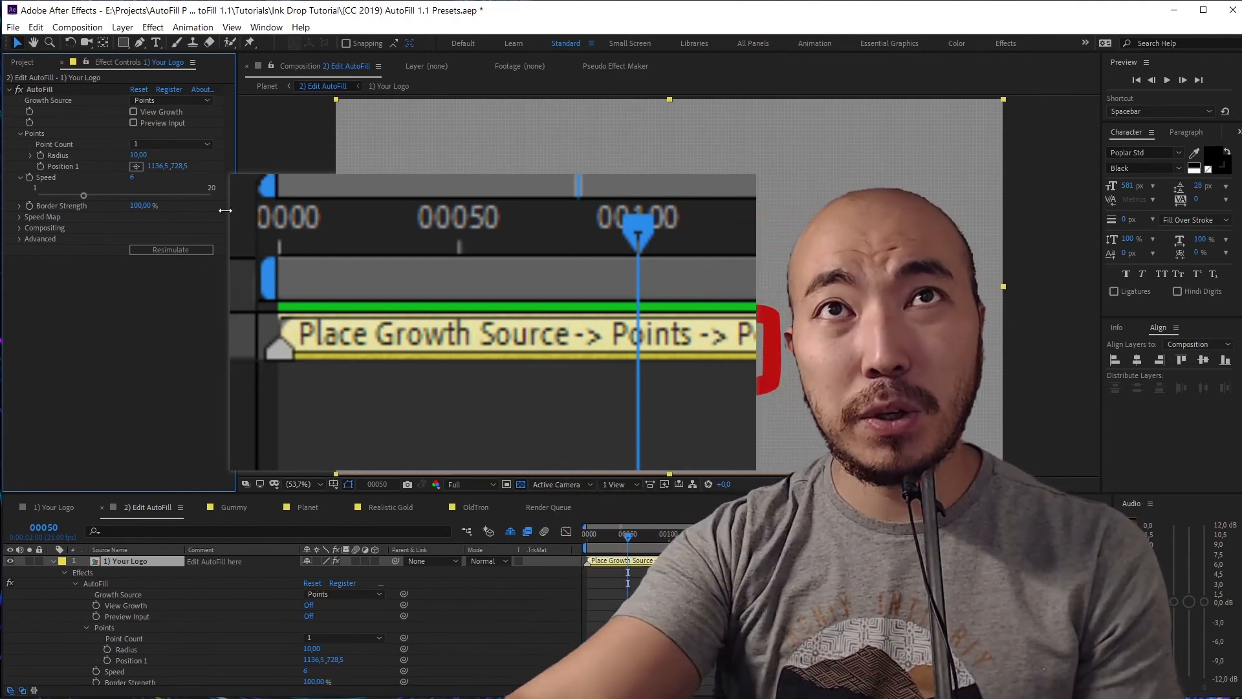
Move the pinned timeline snapshot aside and destroy it to reveal the red LOGO
left_click_drag(437, 316, 286, 316)
right_click(286, 316)
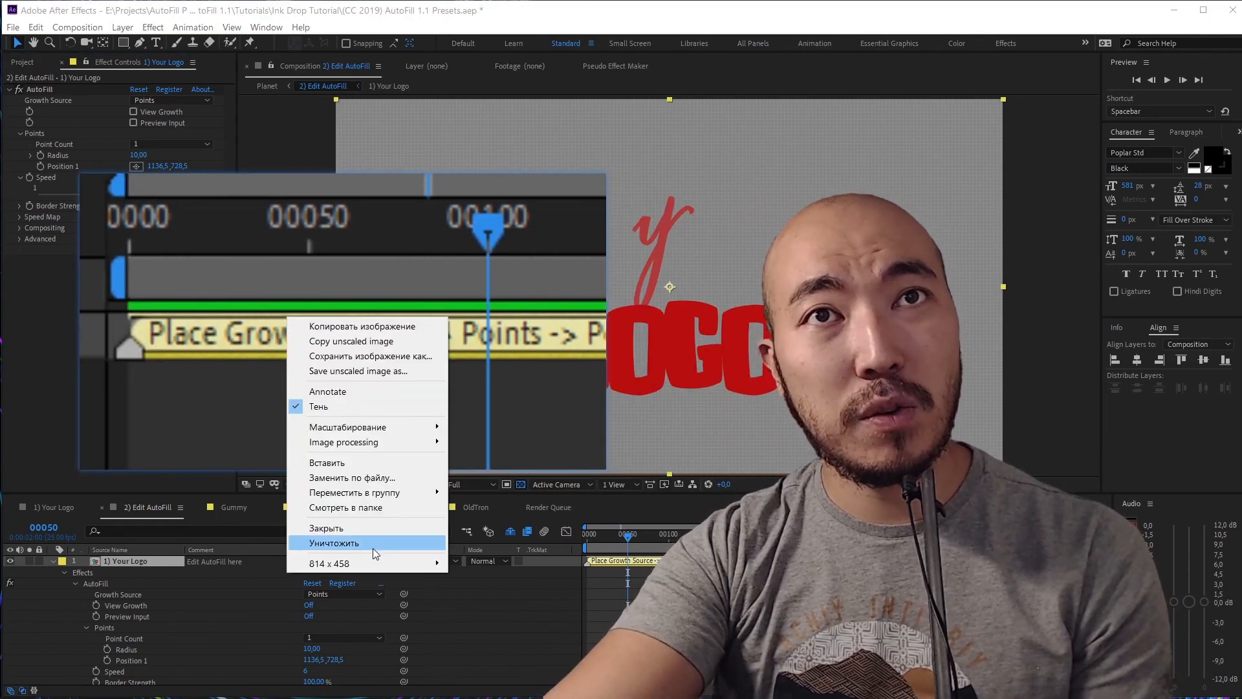
left_click(373, 547)
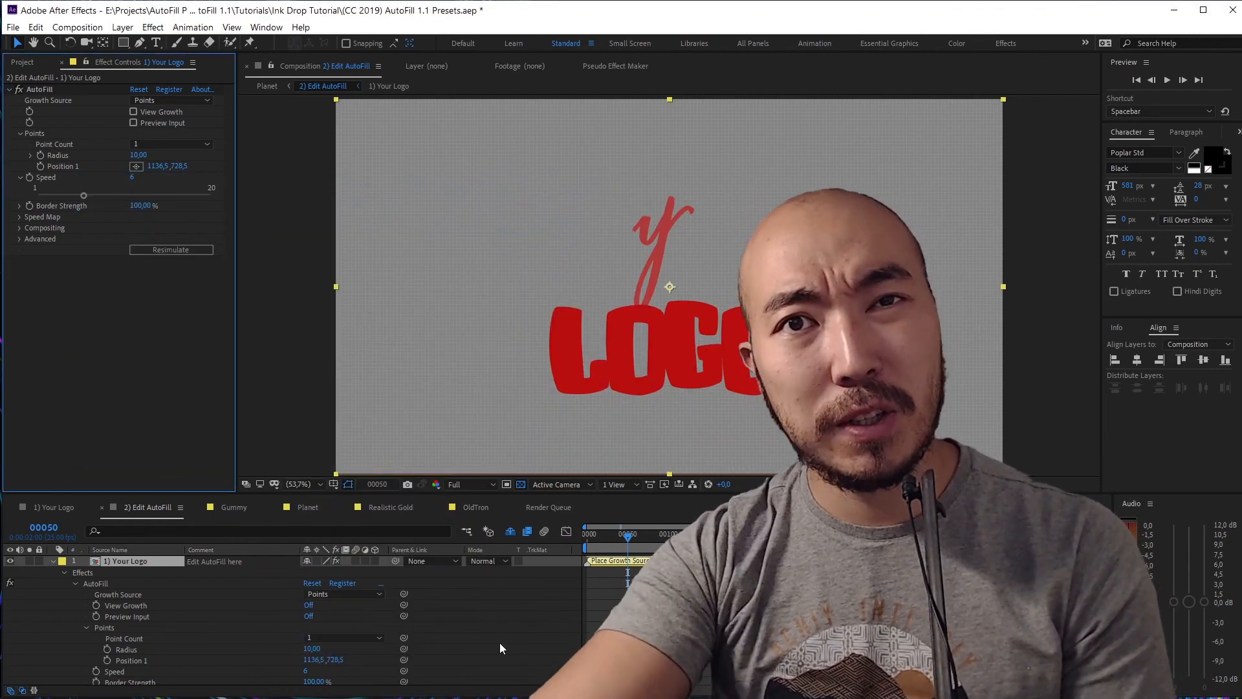